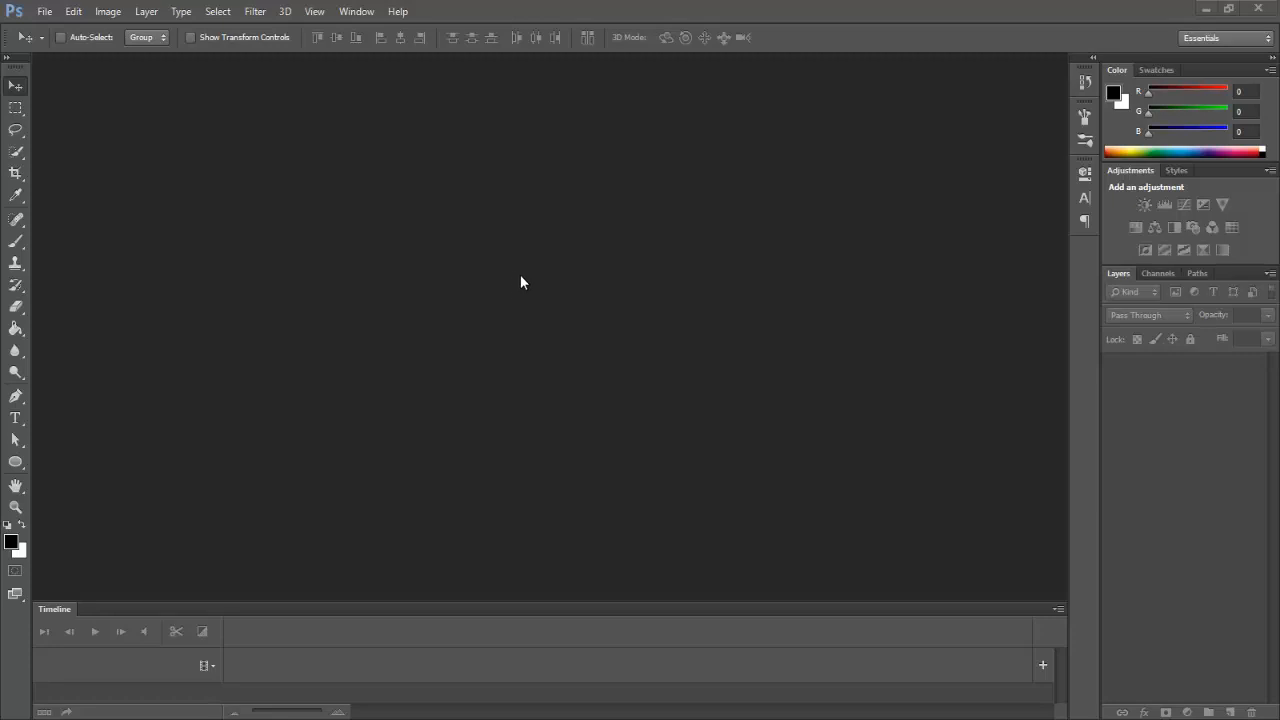
Step: Create a new 2000 × 1200 px document at 240 ppi with a white background
click(44, 12)
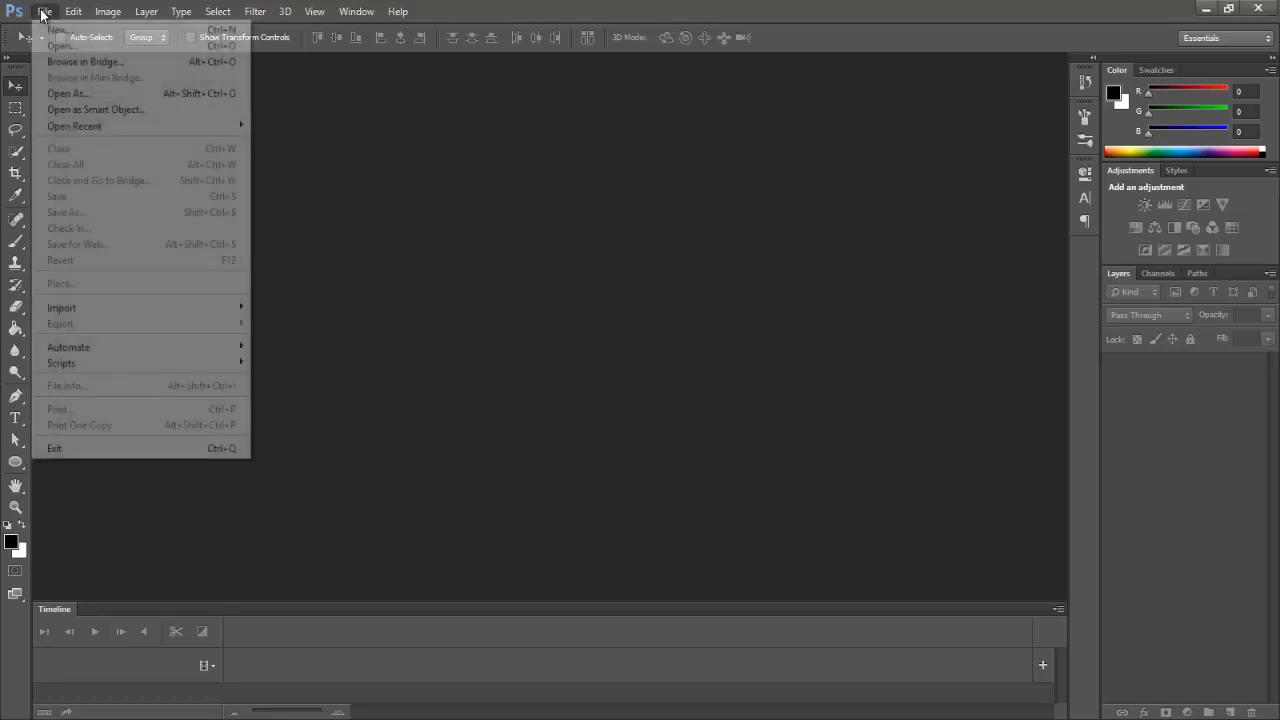
key(Escape)
click(75, 18)
mouse_move(44, 12)
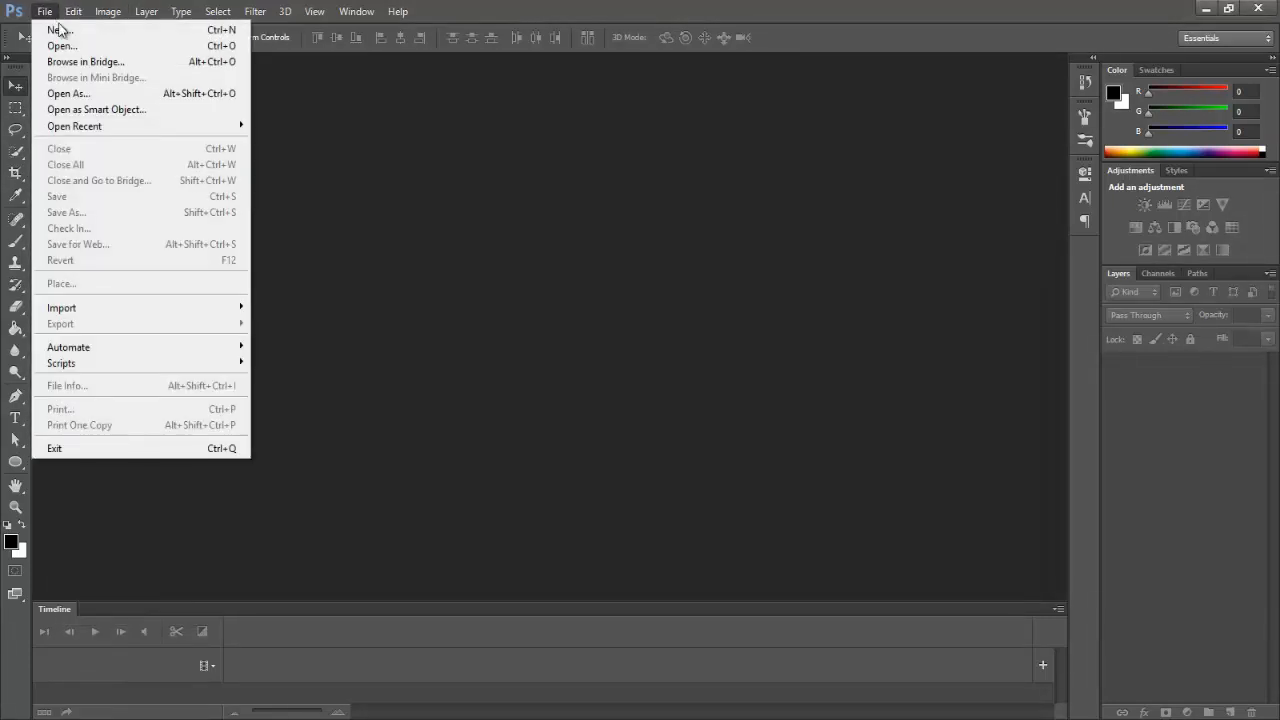
click(62, 33)
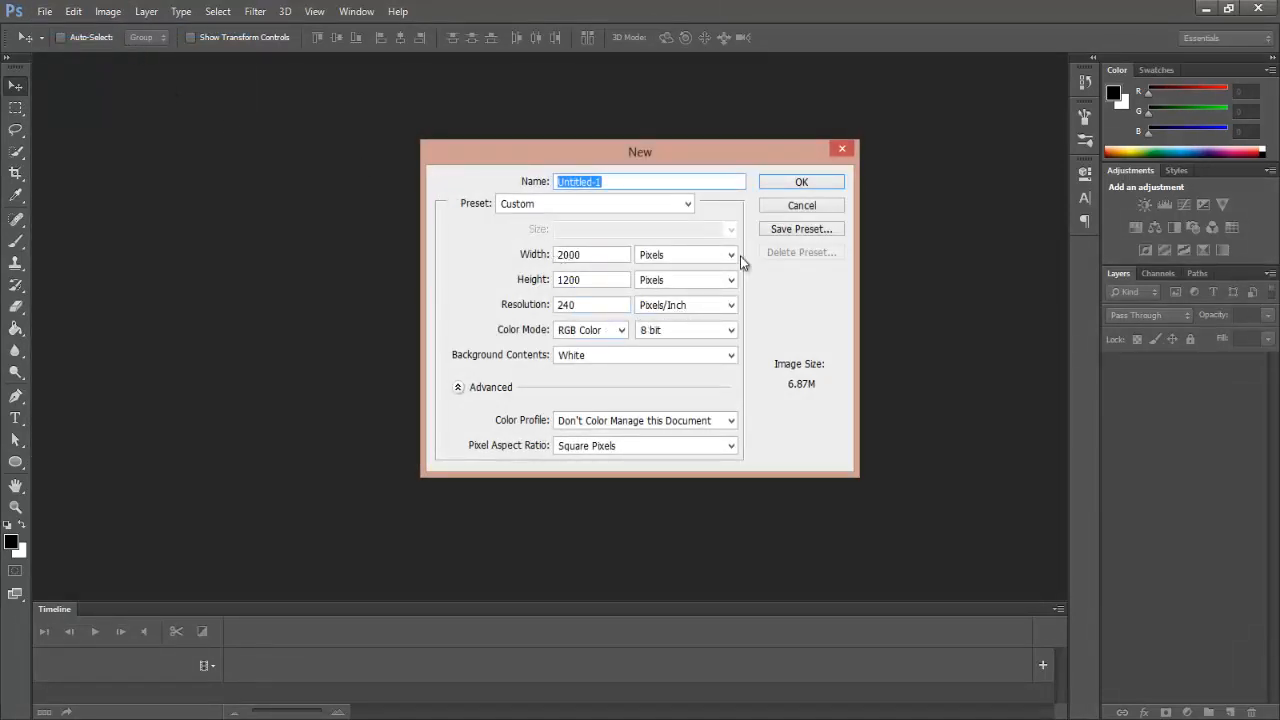
click(790, 185)
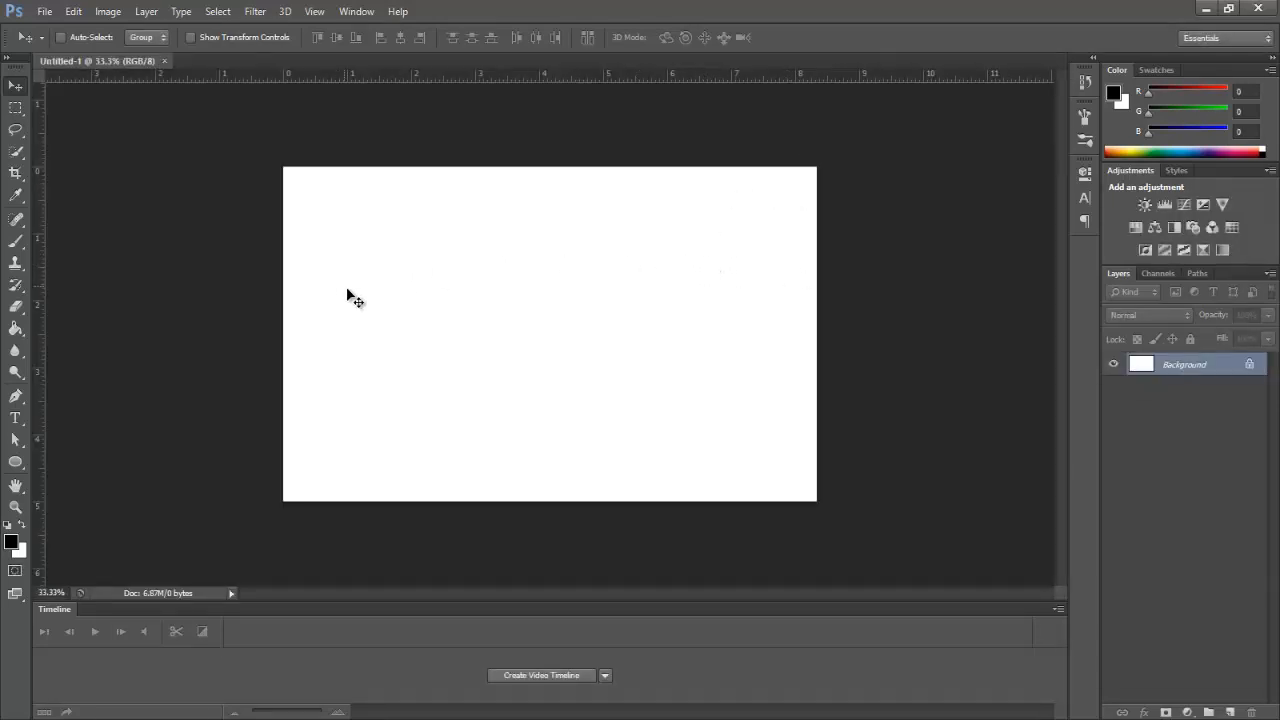
Step: Choose the Type tool with black as the foreground text colour
click(15, 418)
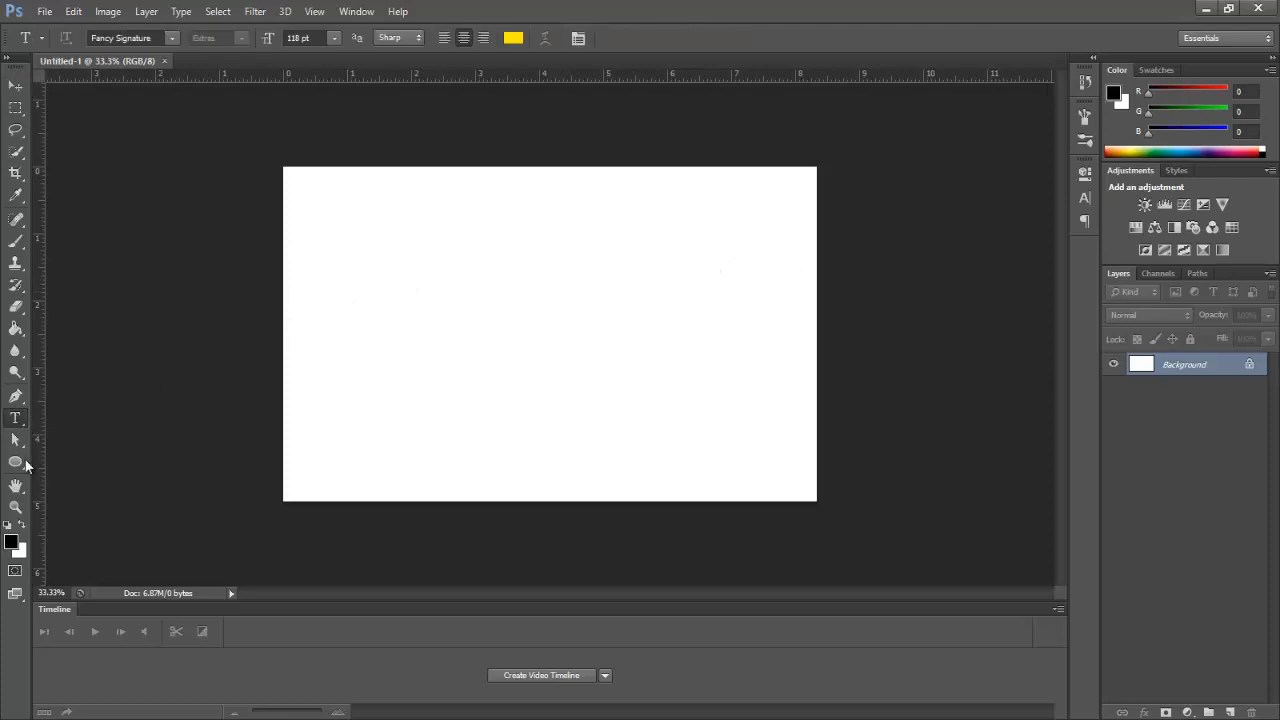
click(13, 541)
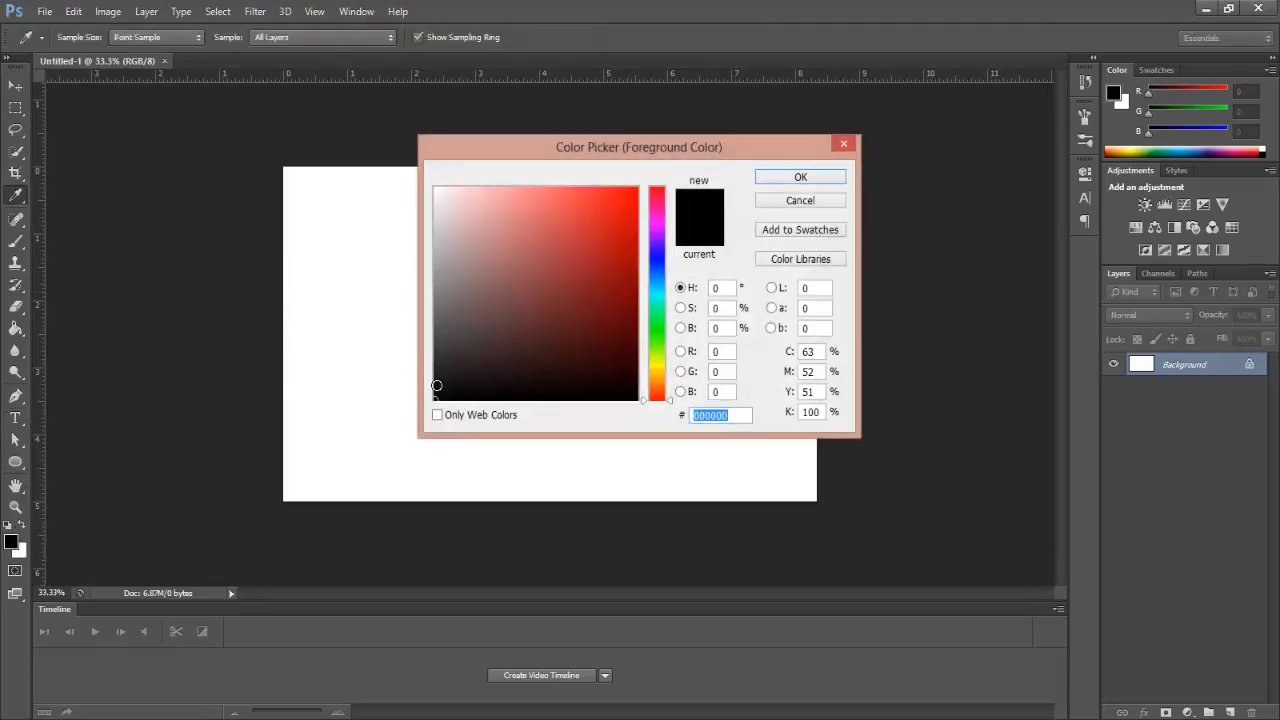
drag(437, 385, 409, 411)
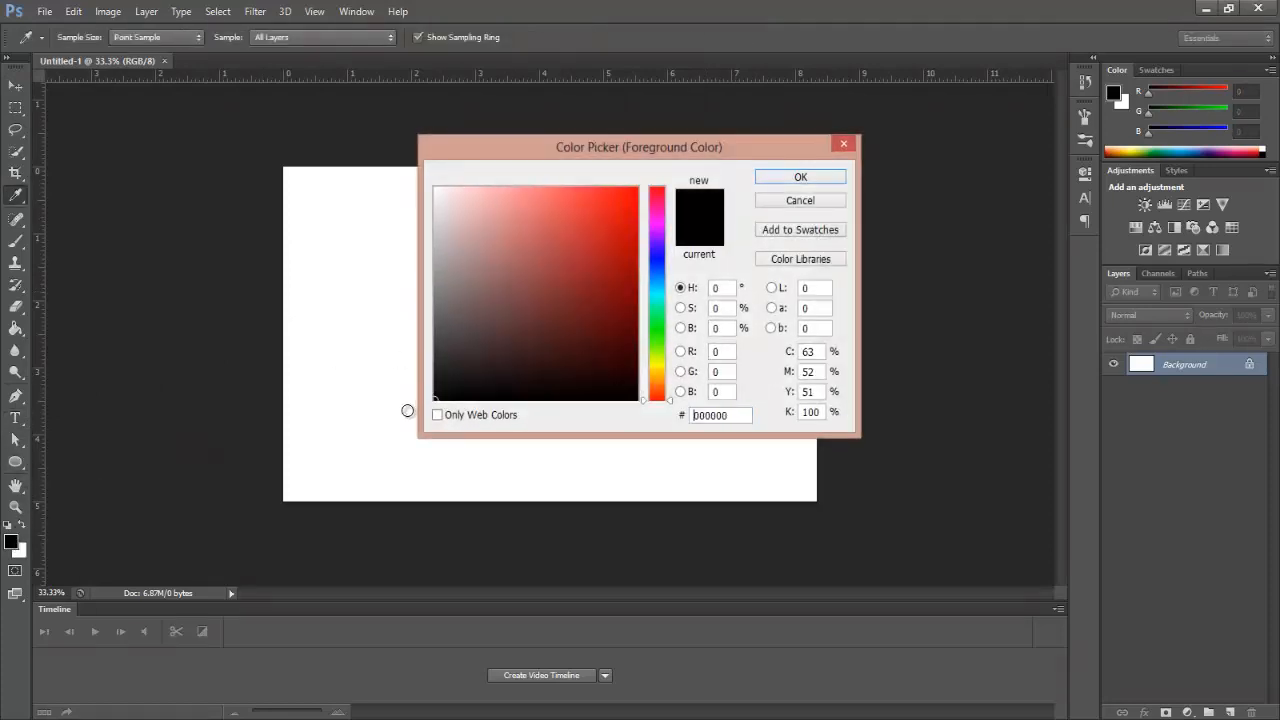
click(767, 184)
key(t)
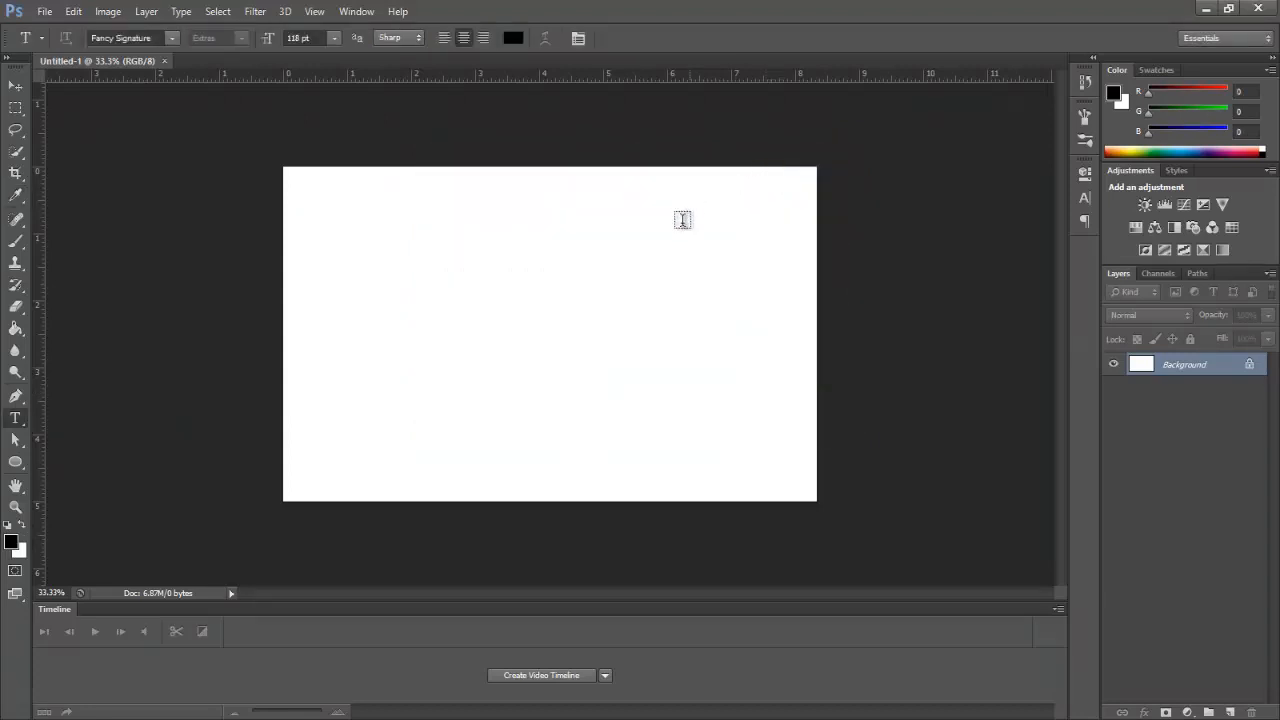
Step: Type a J in Fancy Signature near the canvas centre, commit it, and hide its layer
click(509, 319)
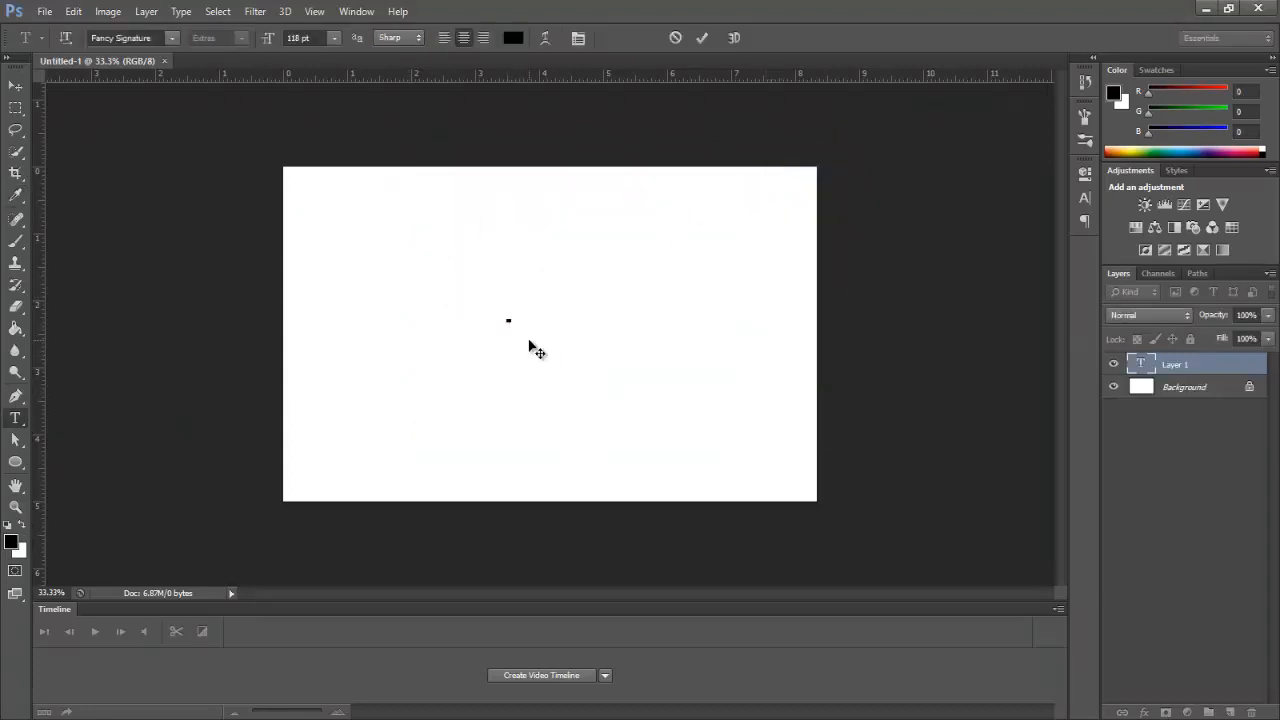
click(172, 39)
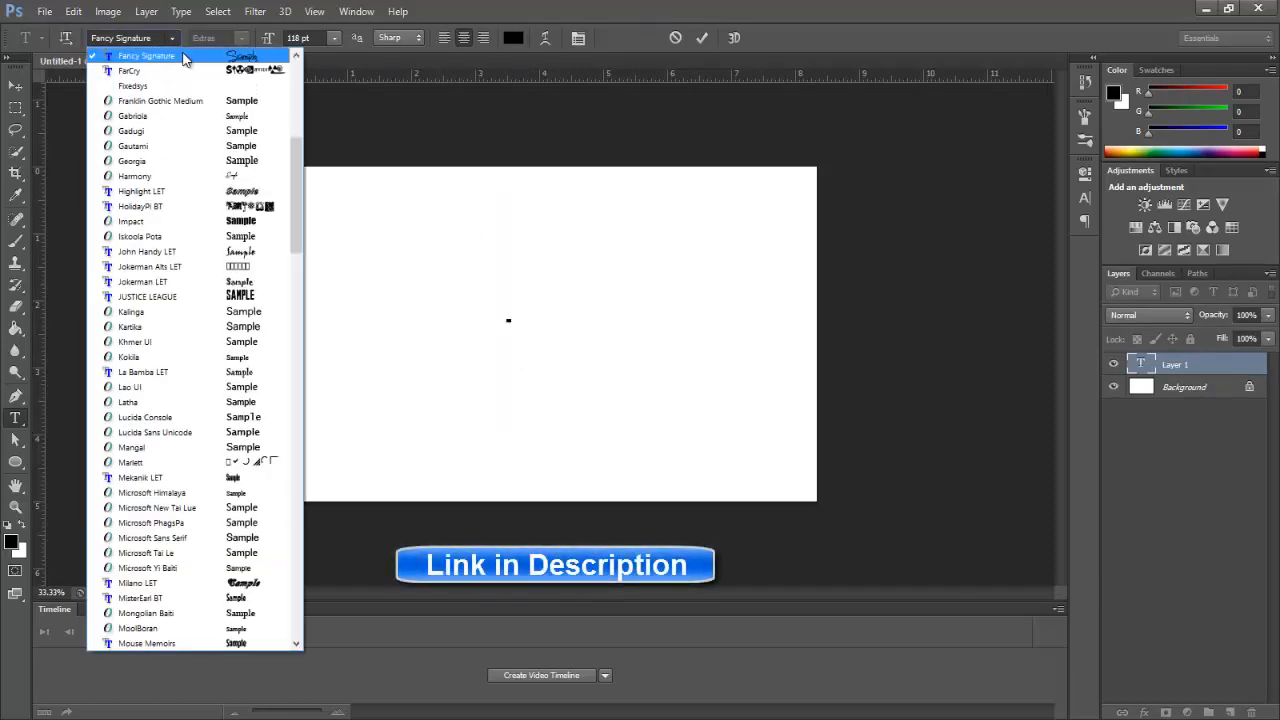
click(195, 55)
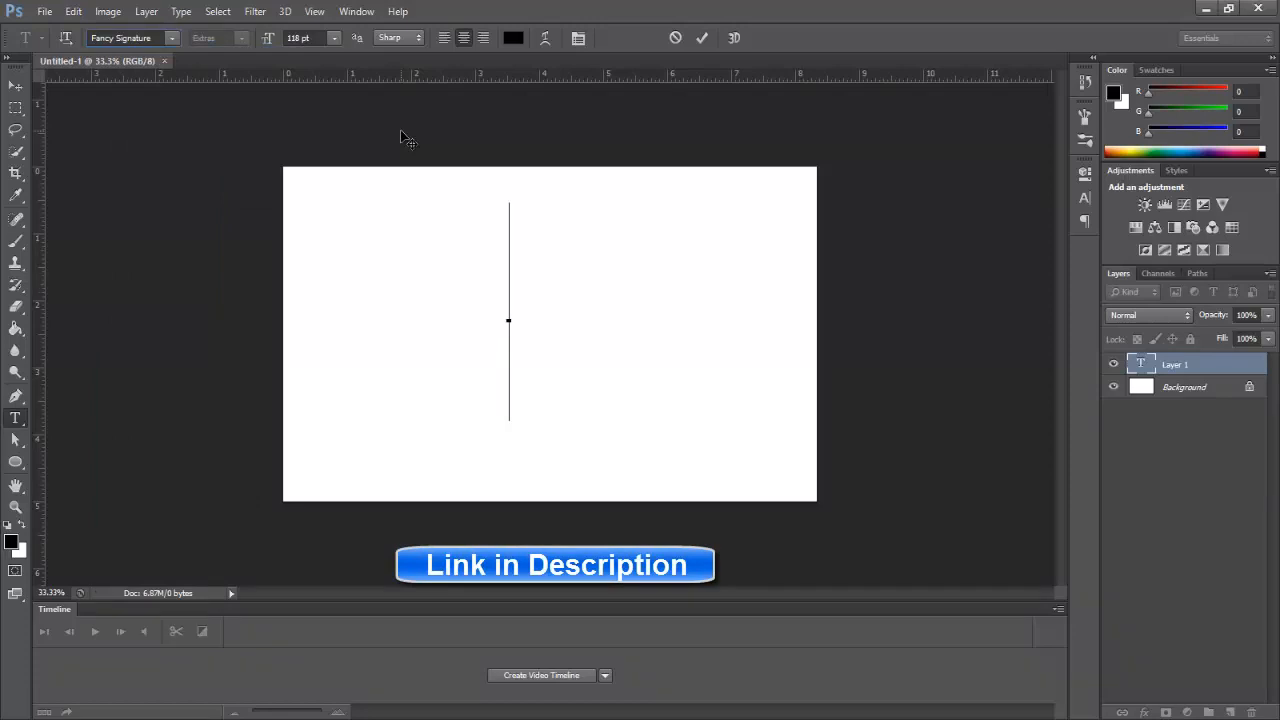
text(J)
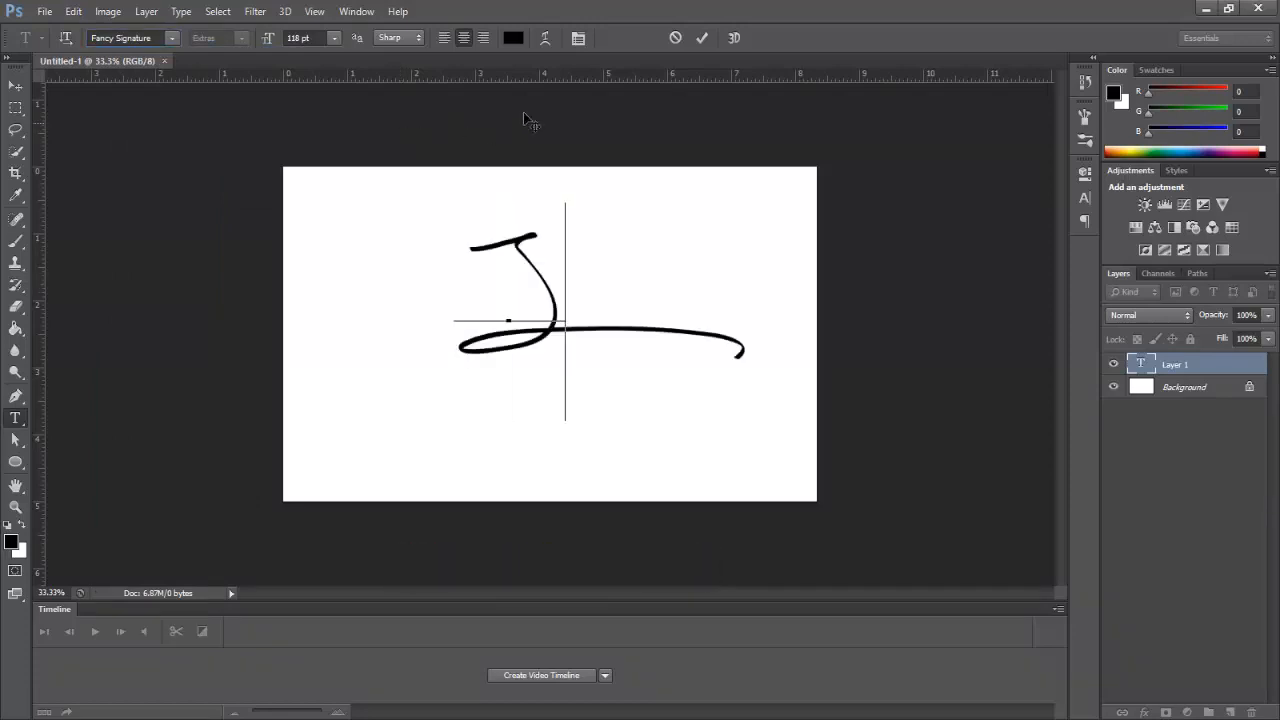
click(702, 37)
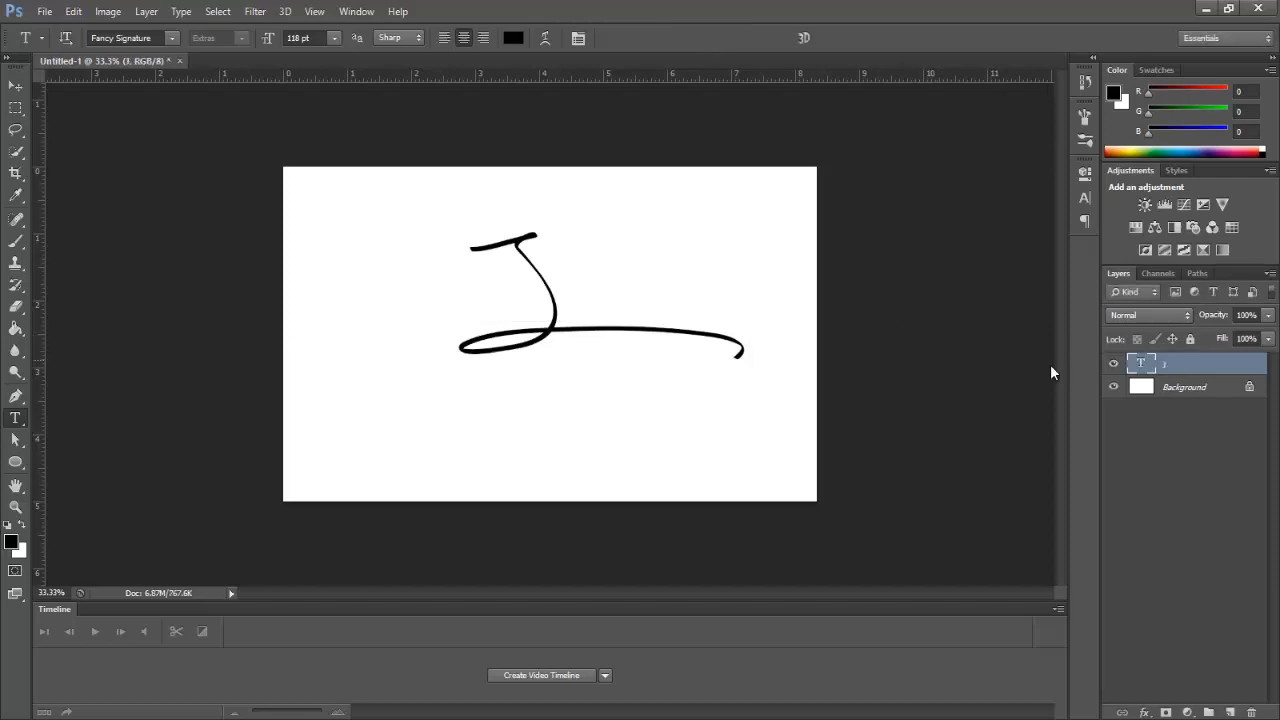
click(1113, 363)
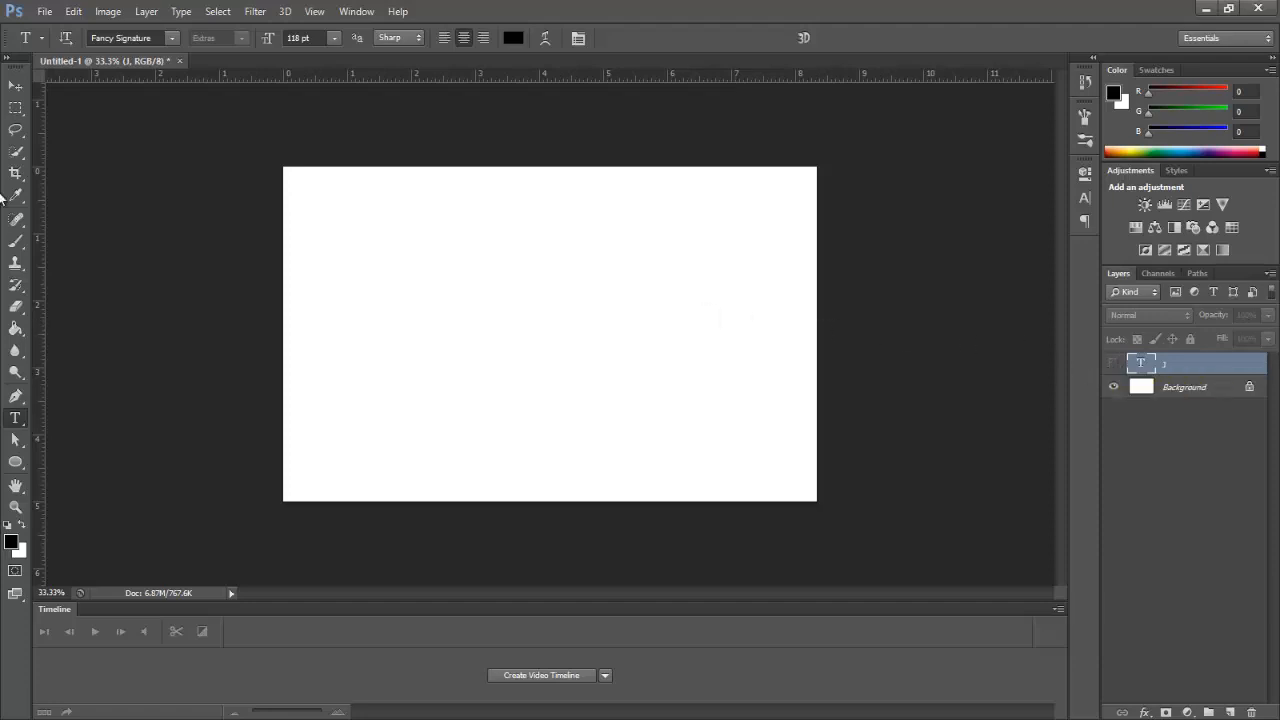
Step: Draw an ellipse circle near the canvas centre and set its fill to none
click(15, 462)
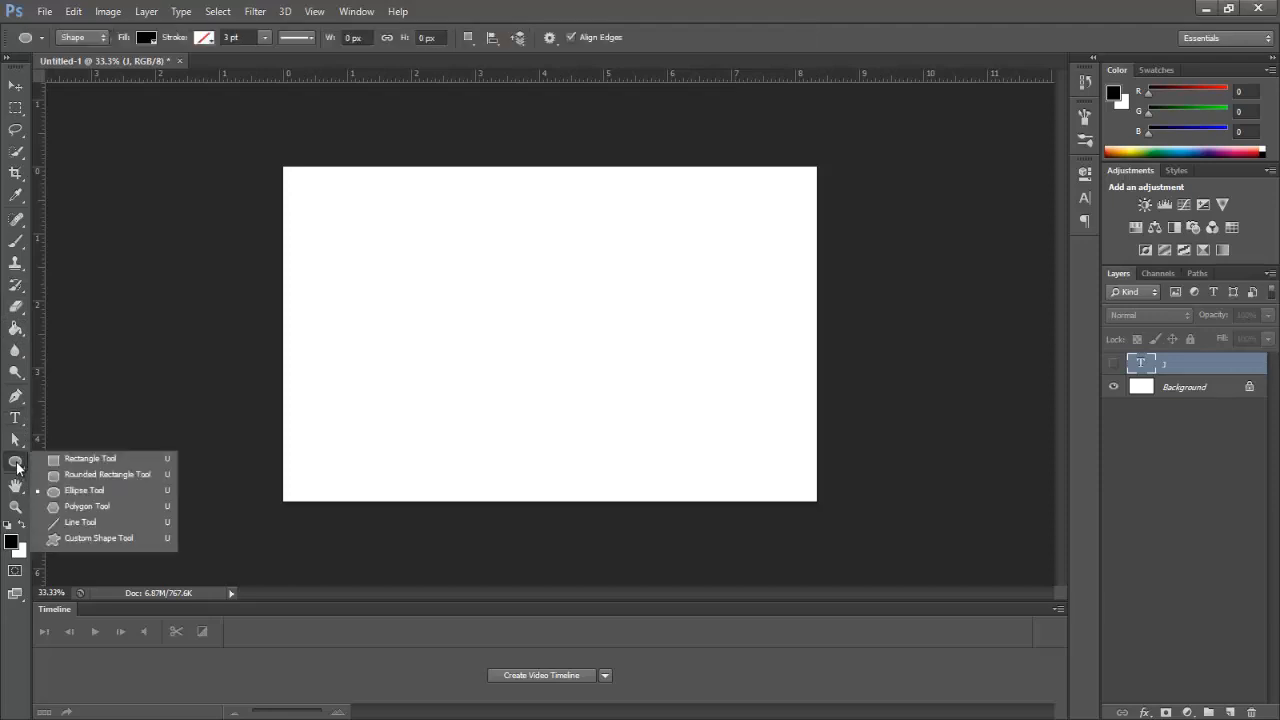
click(120, 490)
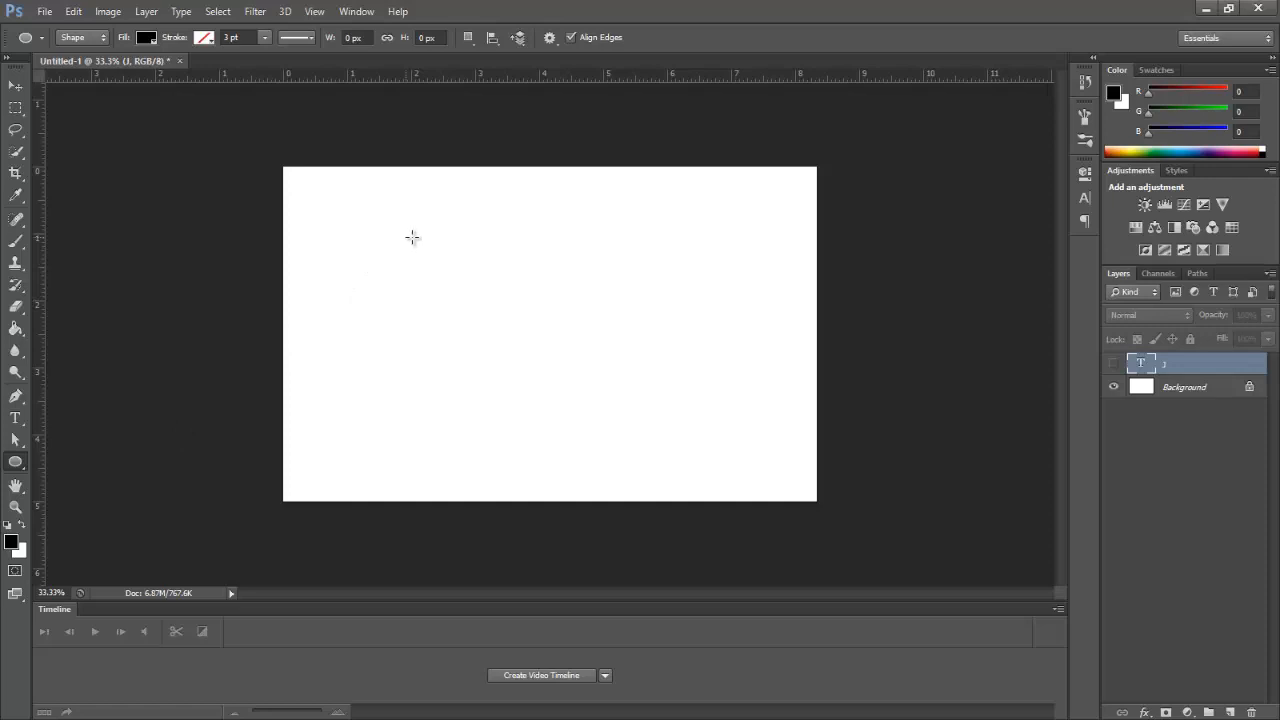
drag(455, 237, 656, 423)
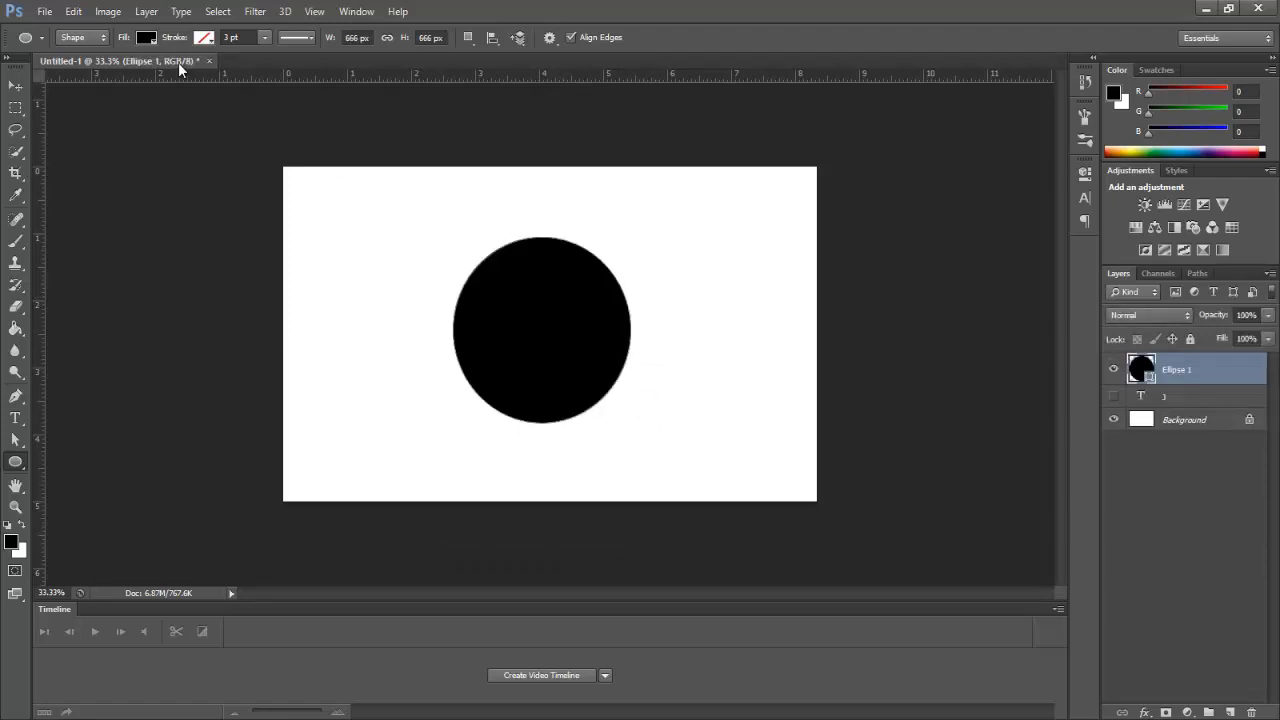
click(146, 38)
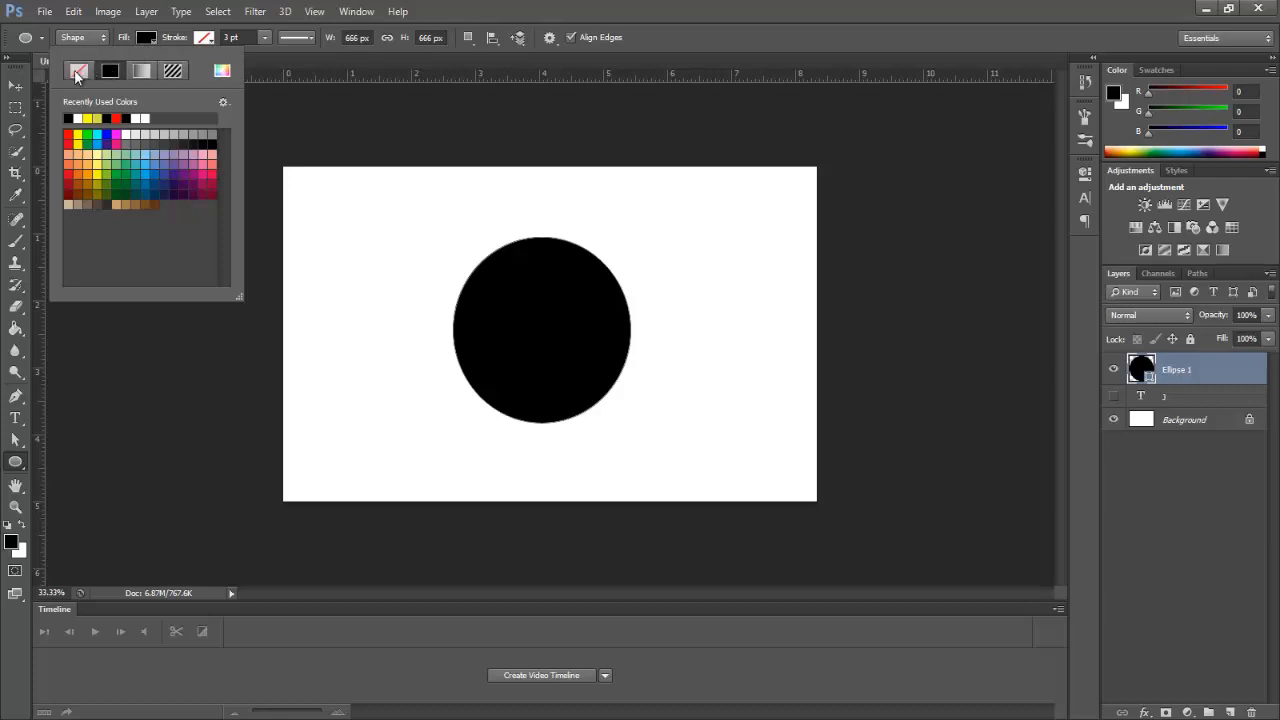
click(79, 72)
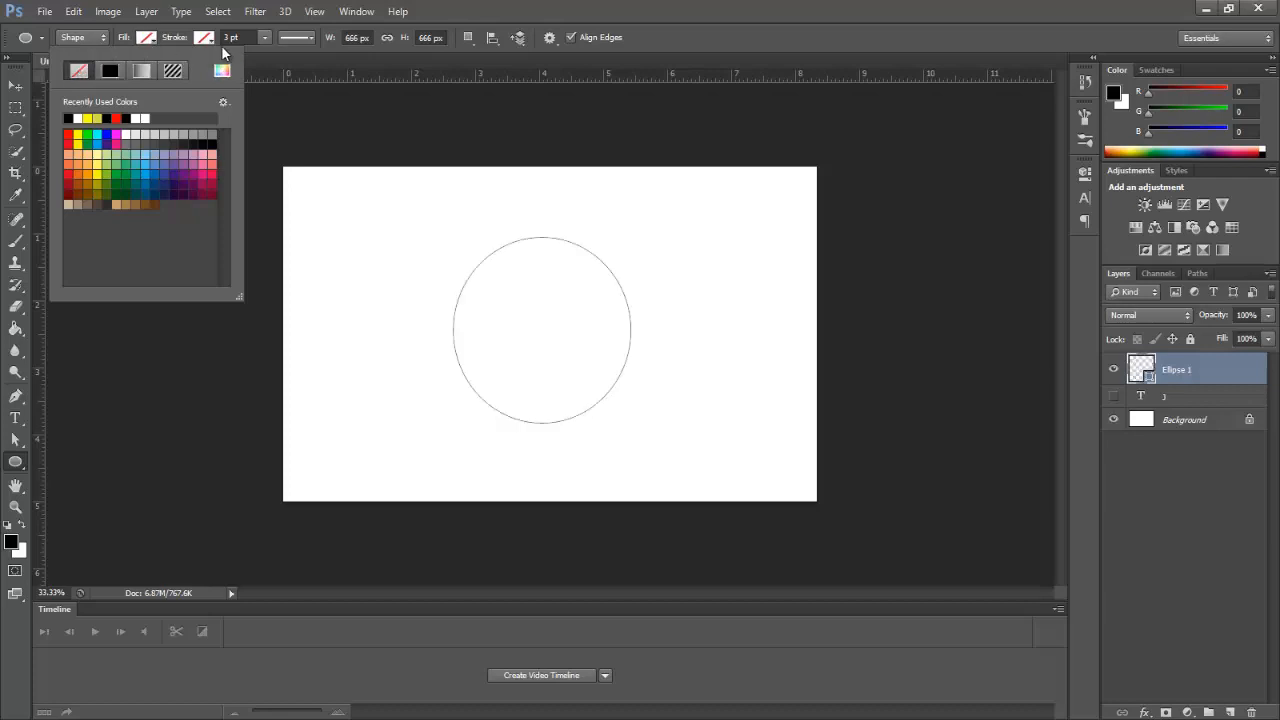
Step: Give the circle a solid black outline thinned to about 0.16 pt
click(208, 38)
click(208, 38)
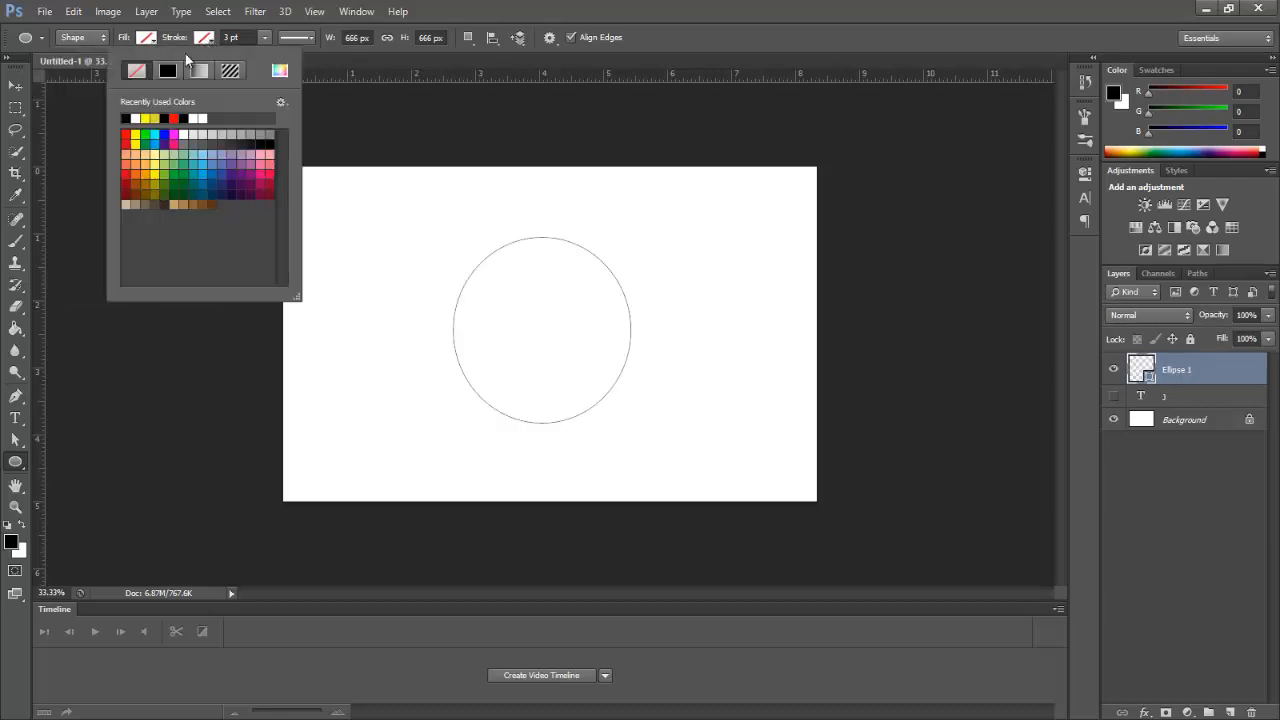
click(170, 73)
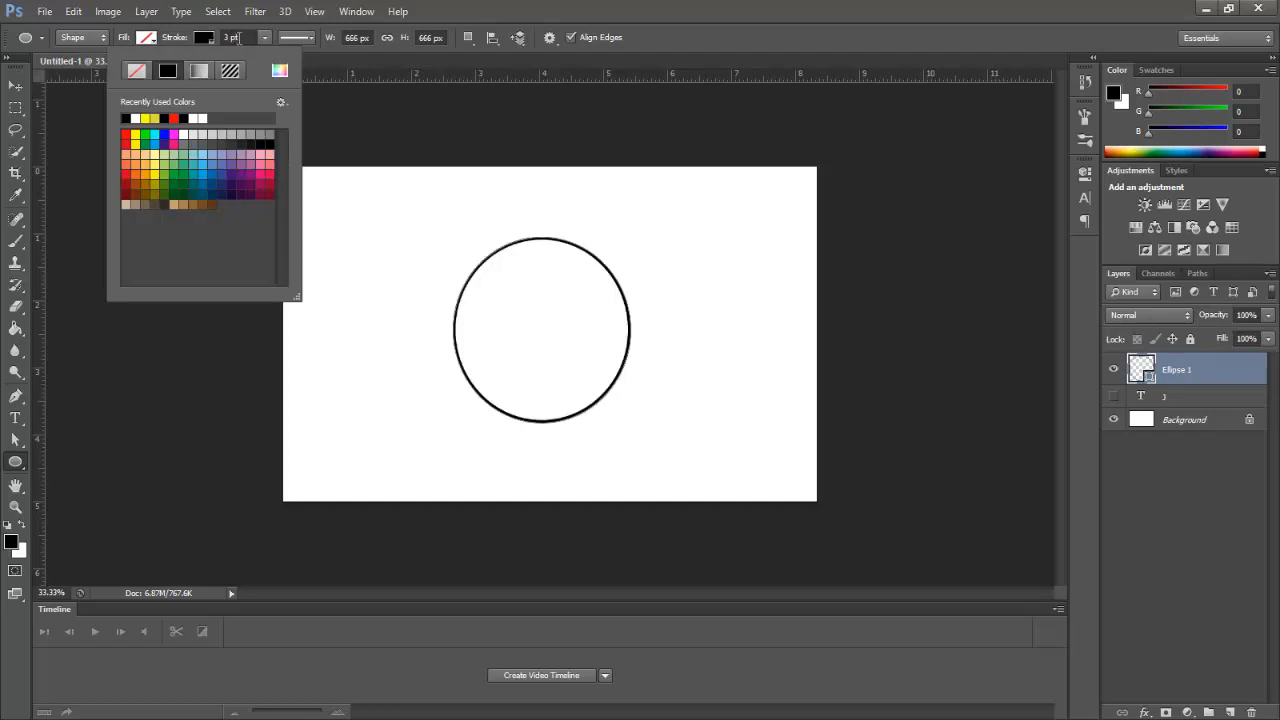
click(240, 38)
click(265, 40)
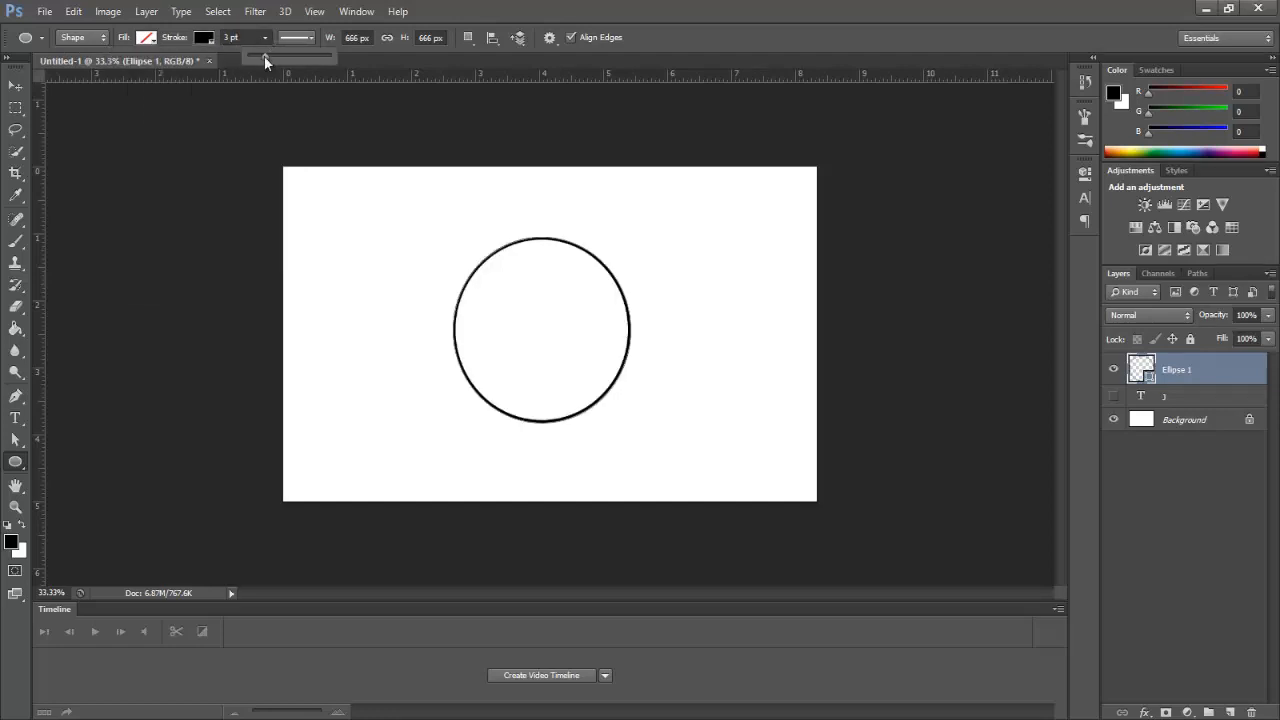
click(265, 58)
drag(263, 57, 254, 56)
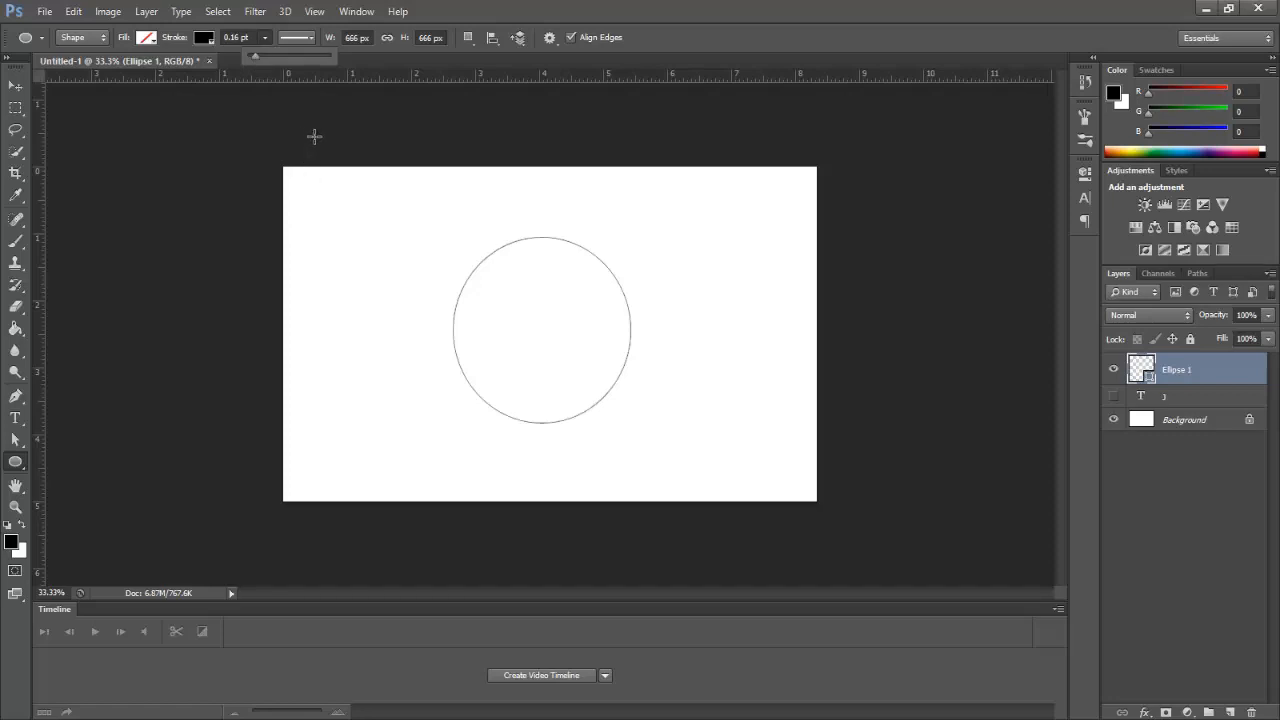
click(20, 87)
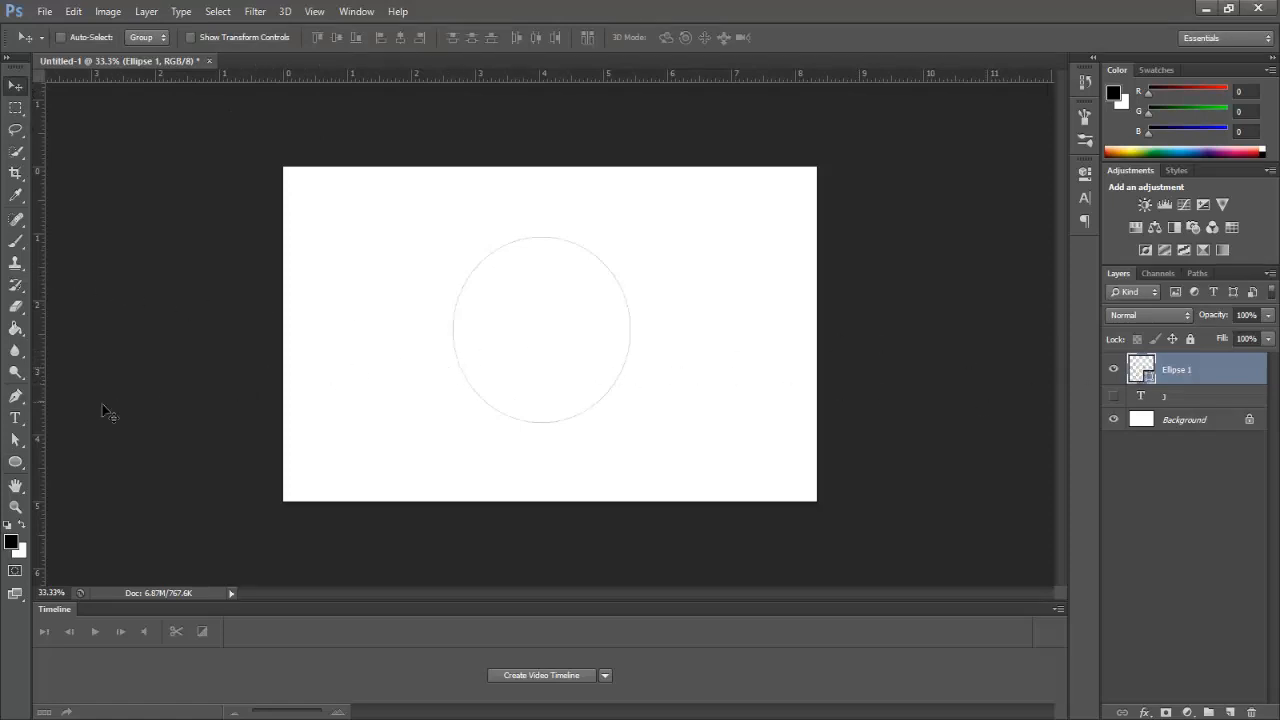
Step: With Direct Selection active, save the Ellipse 1 Shape Path as Path 1
click(20, 442)
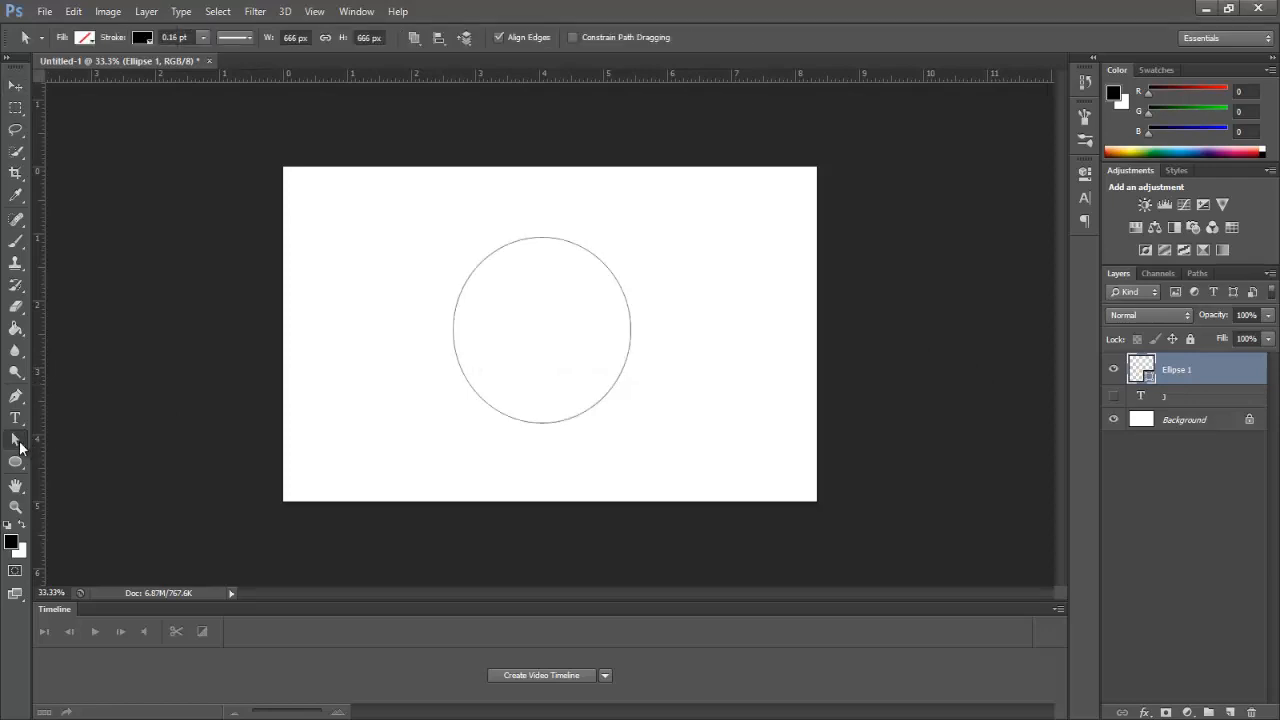
right_click(19, 442)
click(108, 450)
click(1203, 275)
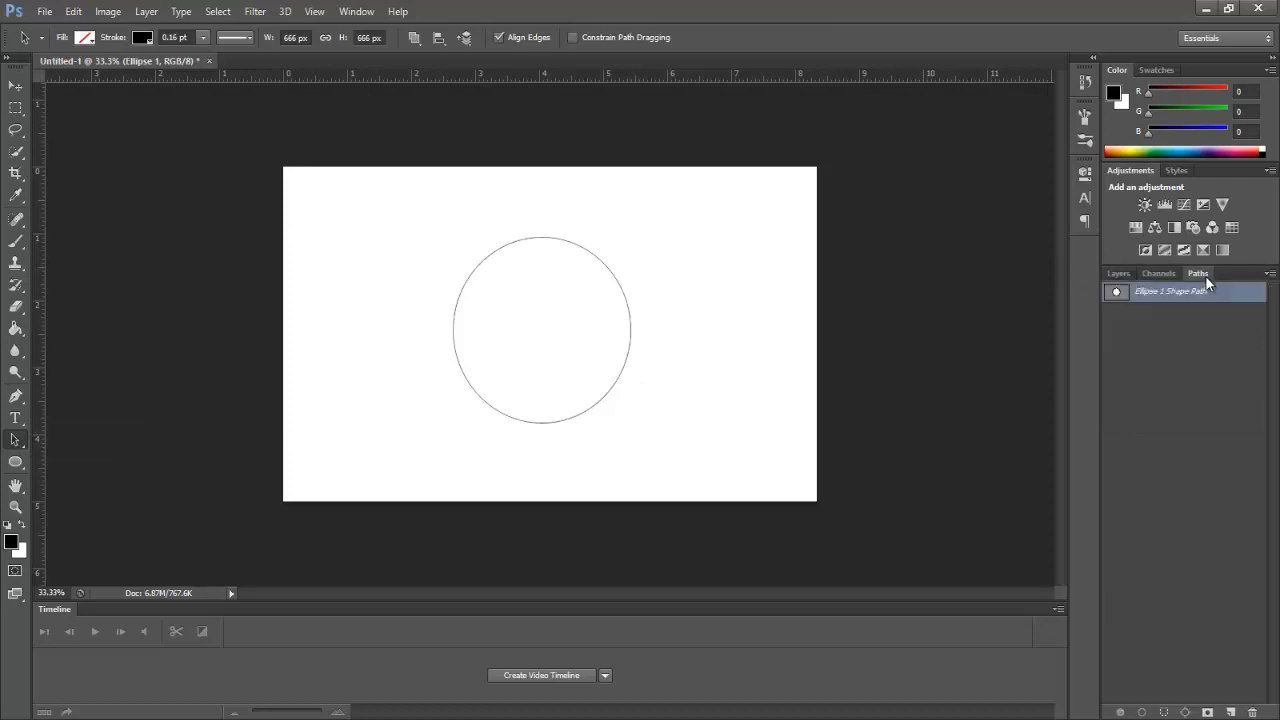
double_click(1116, 293)
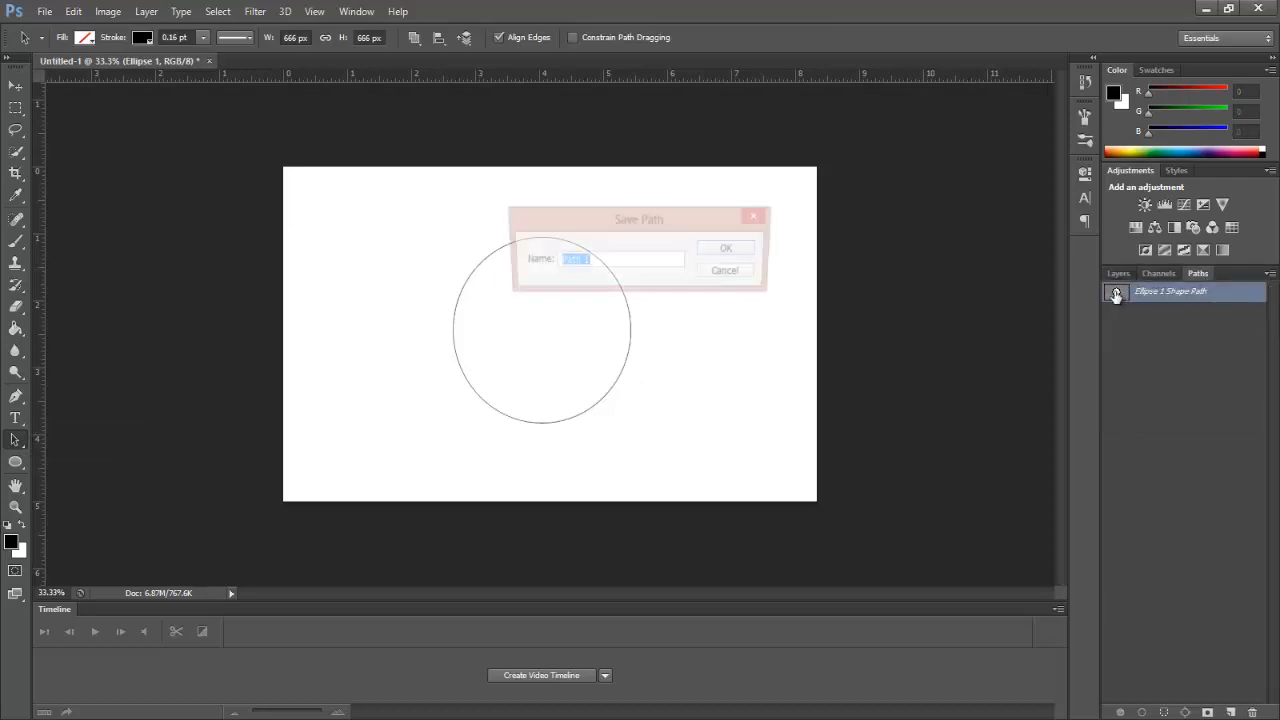
click(753, 251)
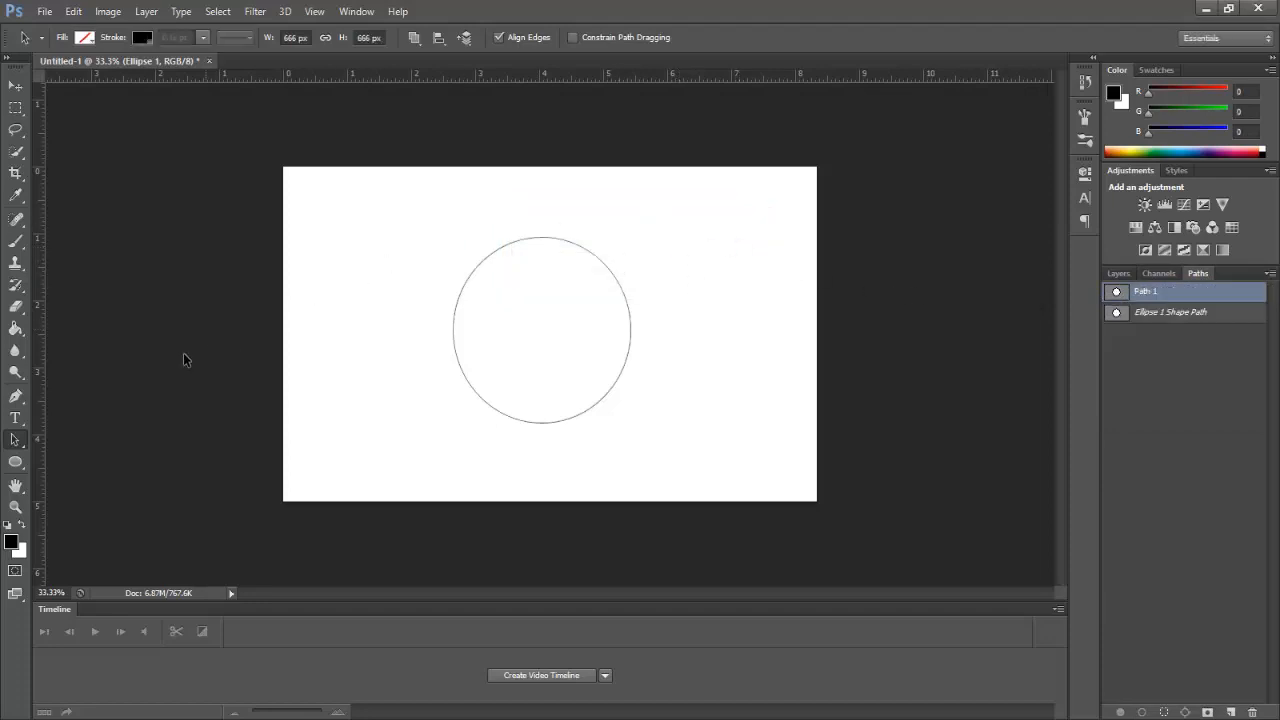
Step: Start type on the circle's top edge and set the text size to 14 pt
click(15, 418)
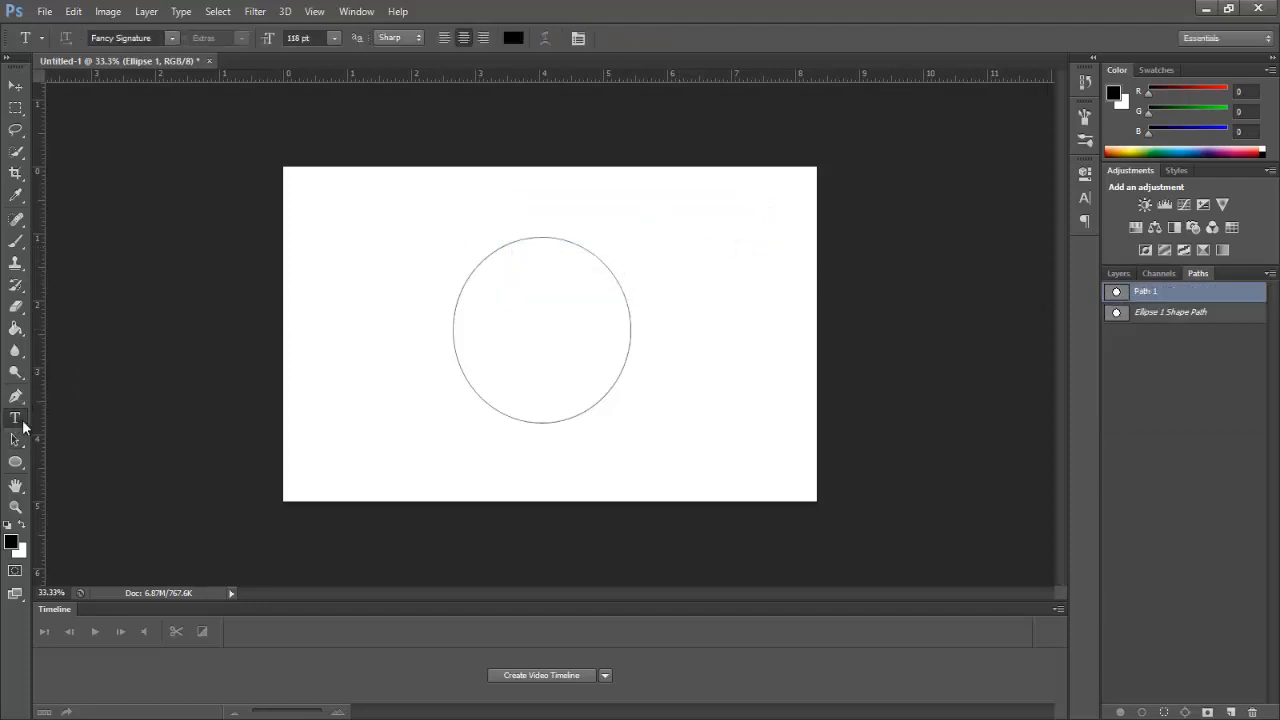
click(542, 235)
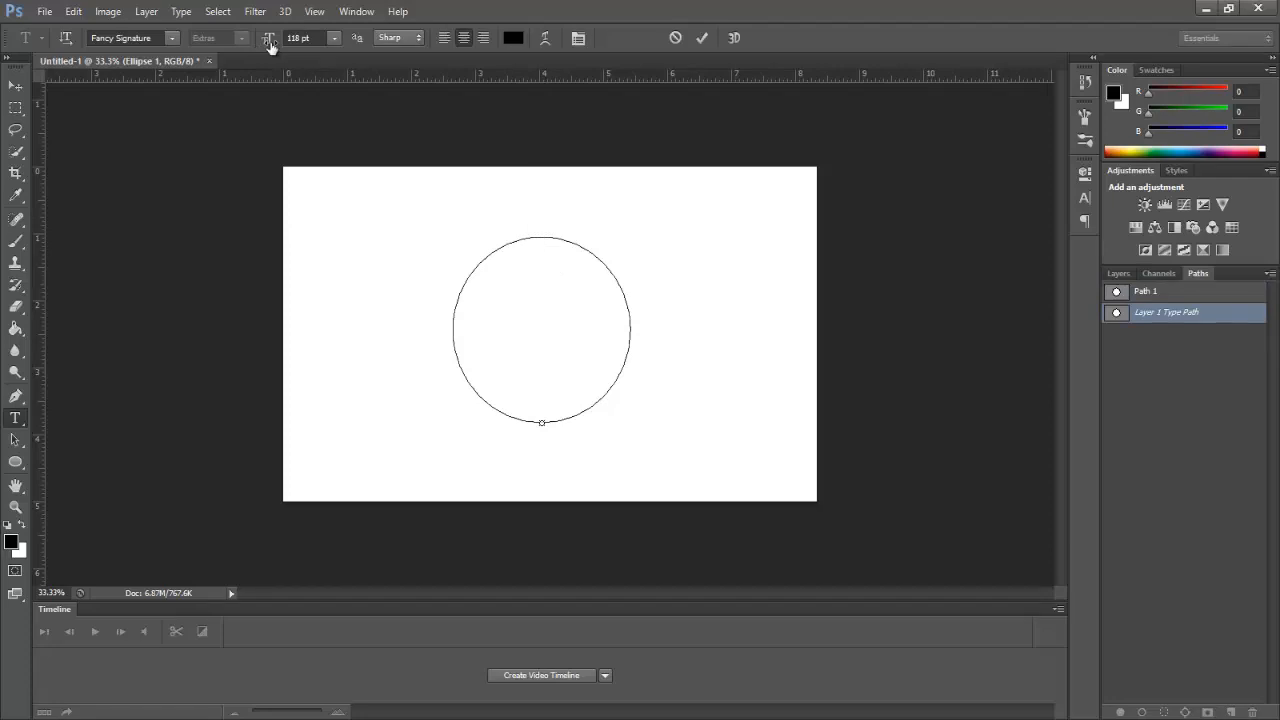
mouse_move(269, 45)
mouse_down()
mouse_move(236, 44)
mouse_move(272, 42)
mouse_move(259, 45)
mouse_up()
drag(262, 44, 256, 44)
click(273, 44)
text(14)
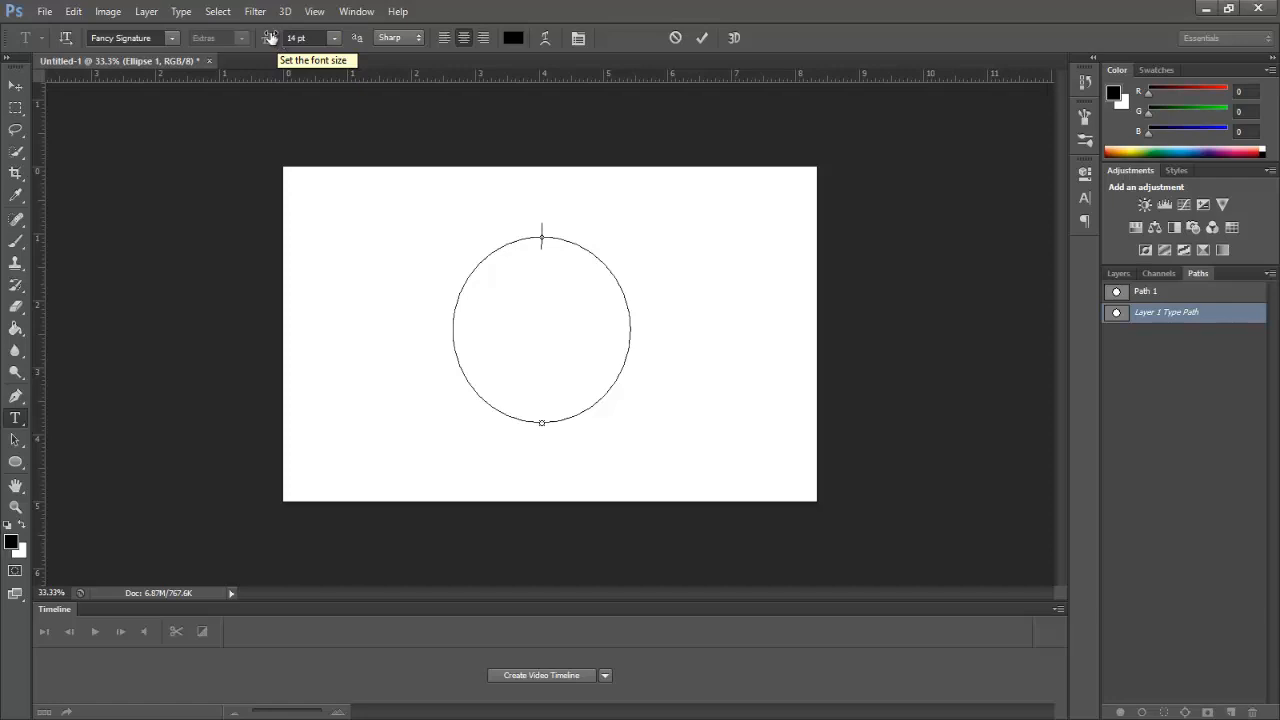
key(Return)
Step: Switch to A Love of Thunder, type the photographer's name between dashes, and commit
click(173, 39)
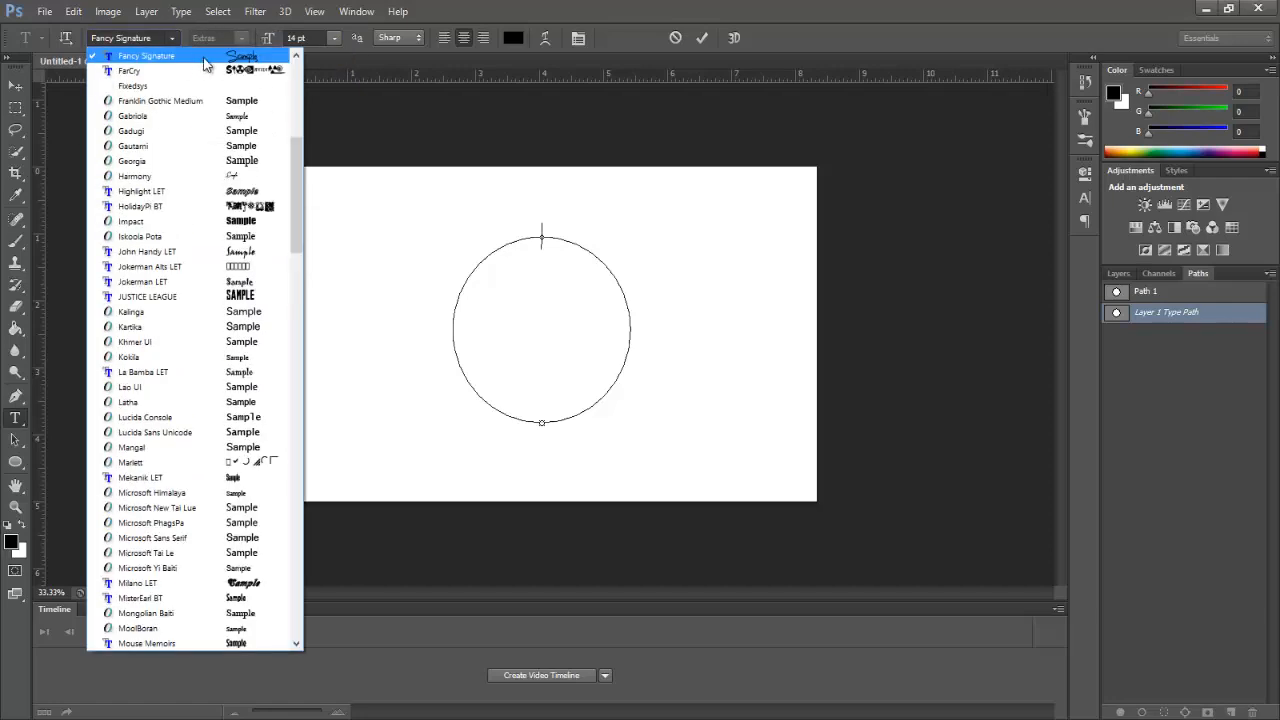
scroll(208, 82, up, 10)
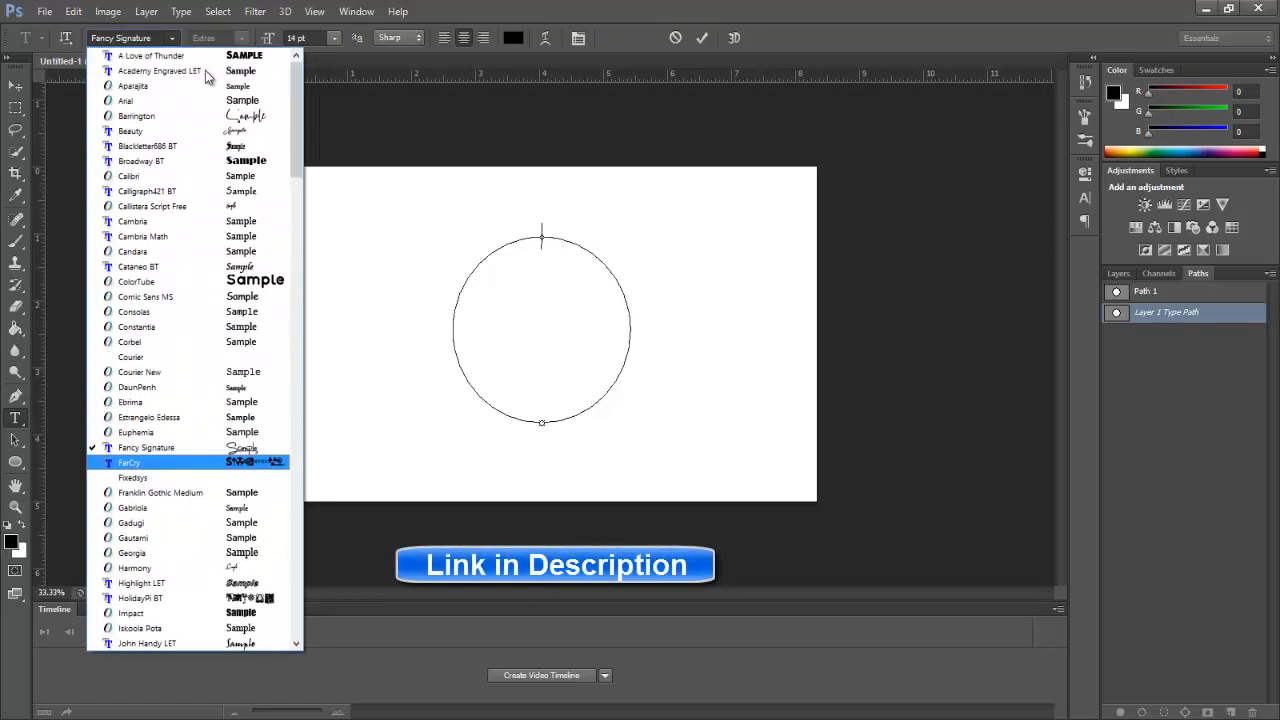
click(204, 56)
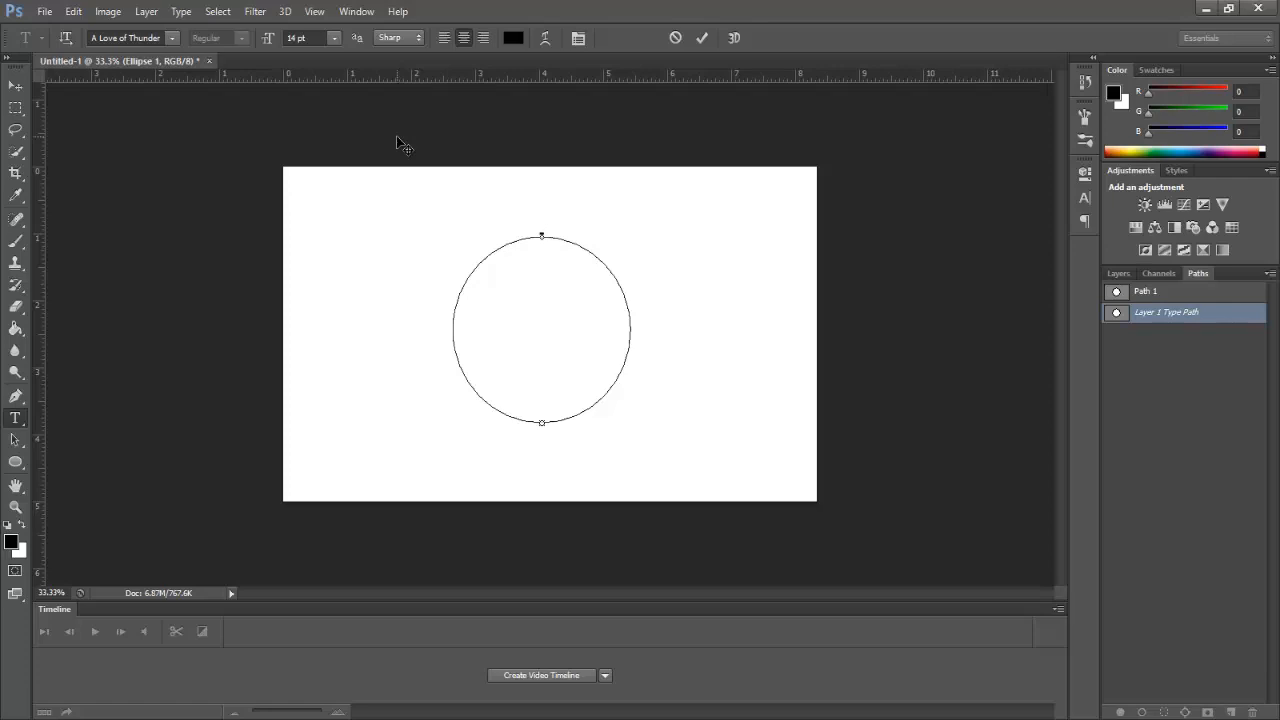
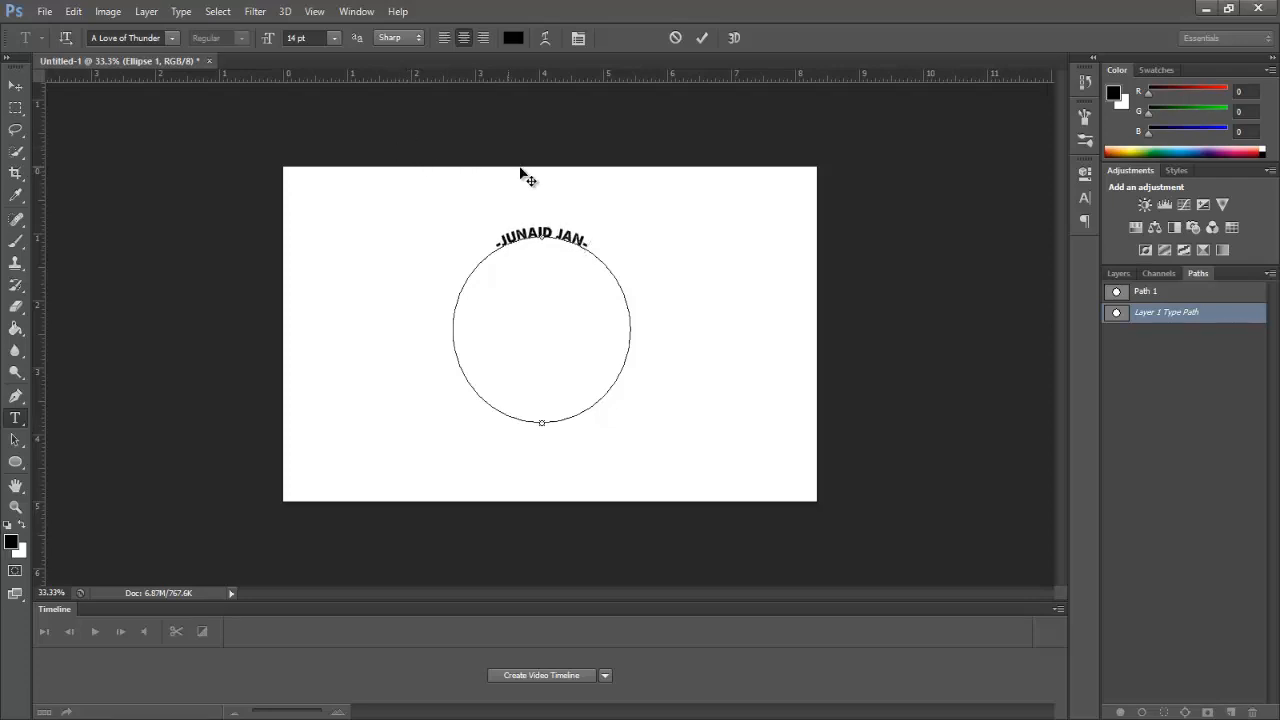
click(1166, 293)
Step: Set the curved name's baseline shift to -15 pt in the Character panel
click(1085, 193)
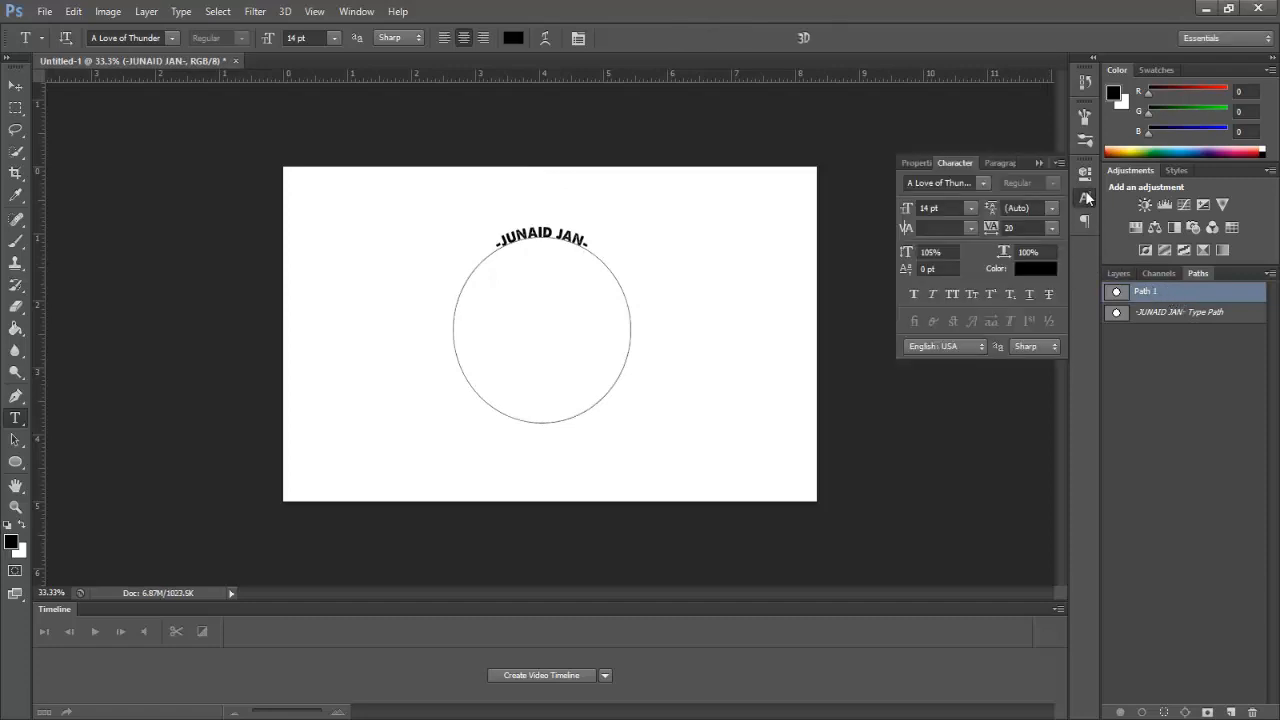
click(926, 268)
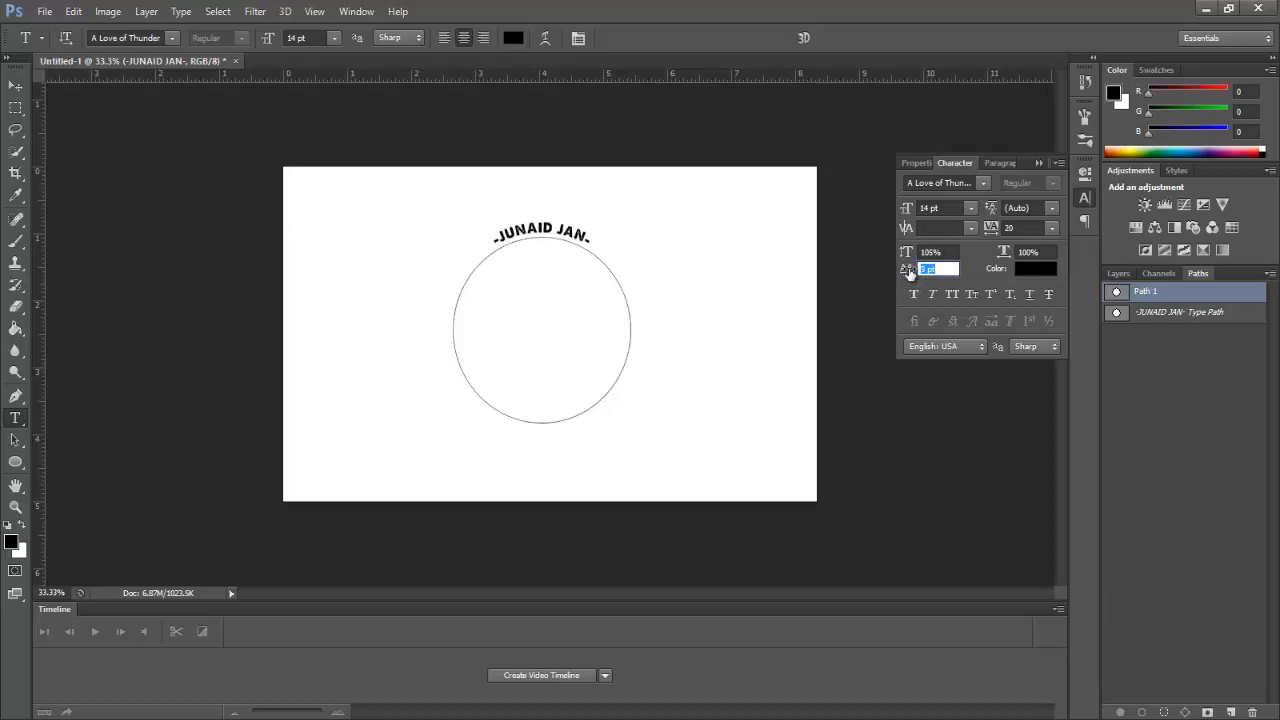
mouse_move(908, 272)
mouse_down()
mouse_move(877, 263)
mouse_move(918, 277)
mouse_move(905, 275)
mouse_up()
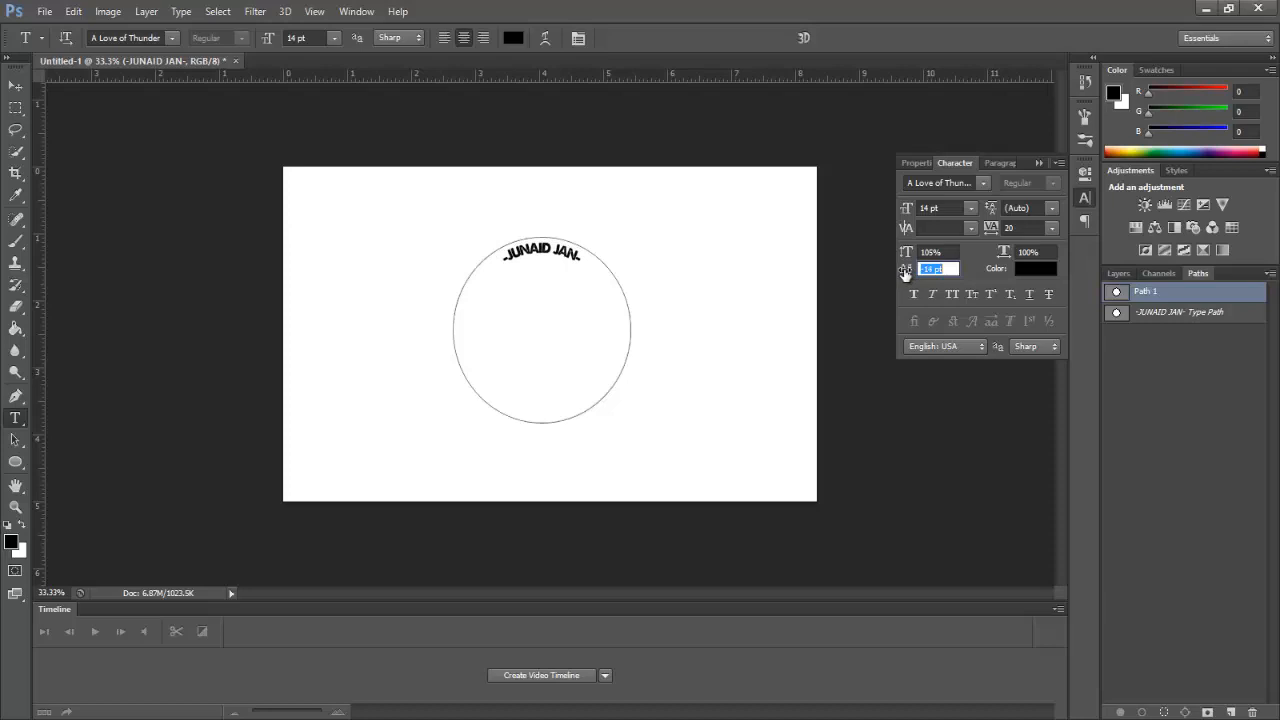
drag(905, 273, 901, 273)
drag(908, 272, 907, 272)
Step: Widen the name's tracking to 980, trying 740 first
click(989, 228)
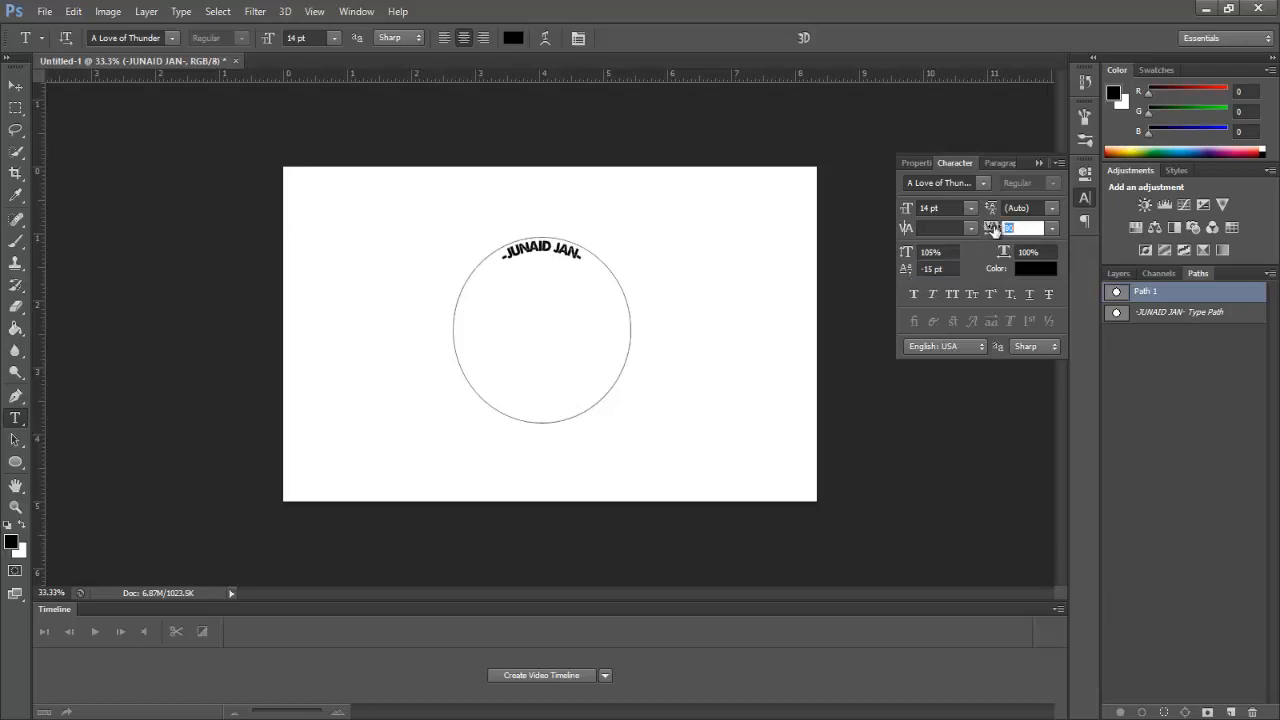
text(740)
key(Tab)
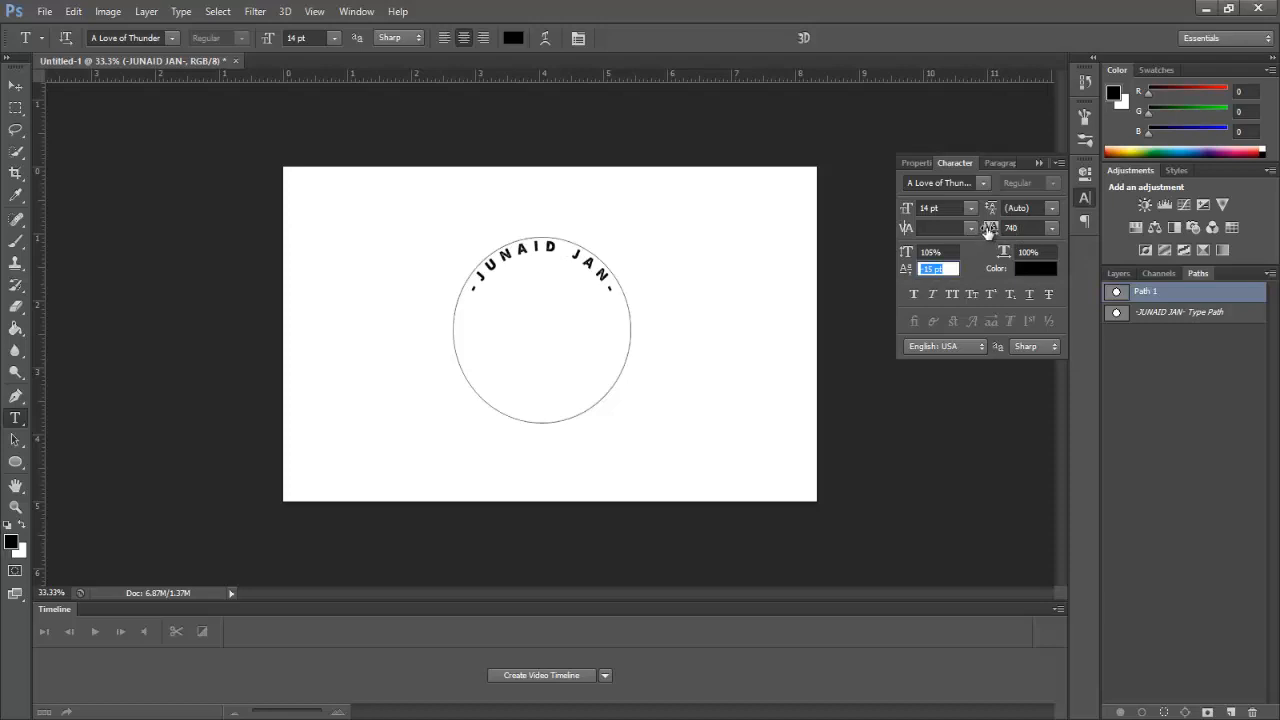
drag(989, 230, 990, 231)
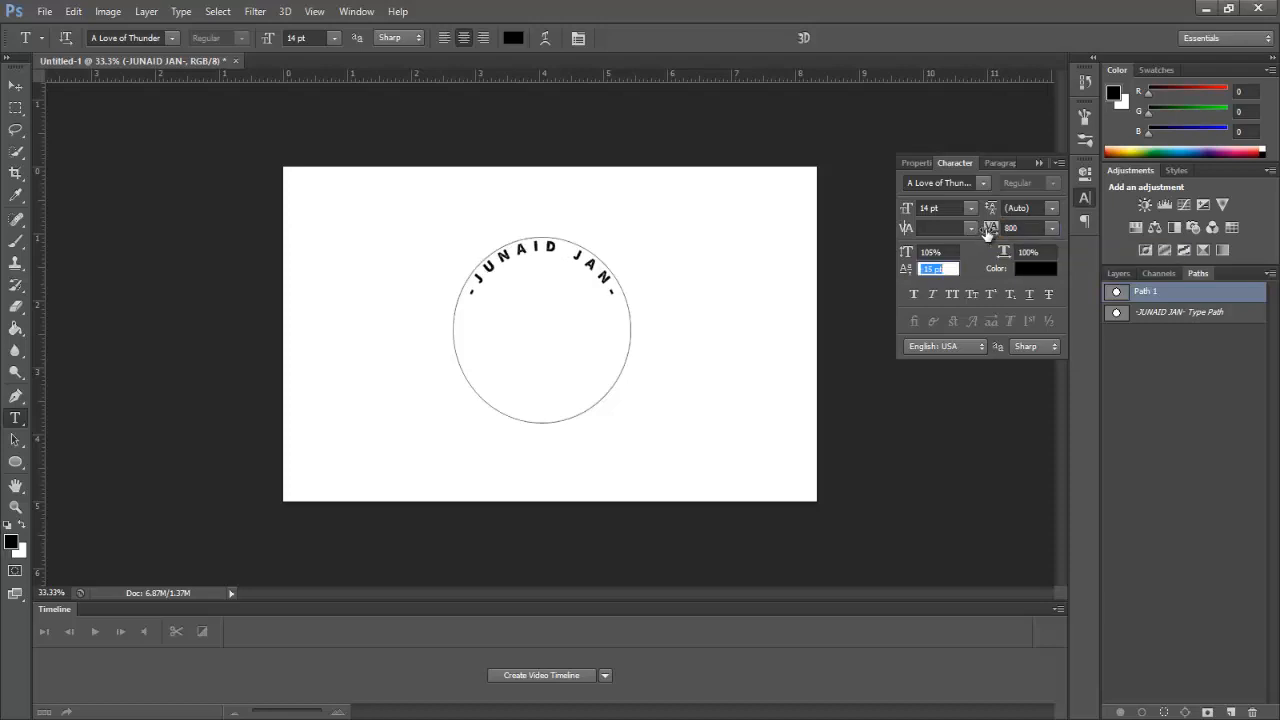
click(990, 231)
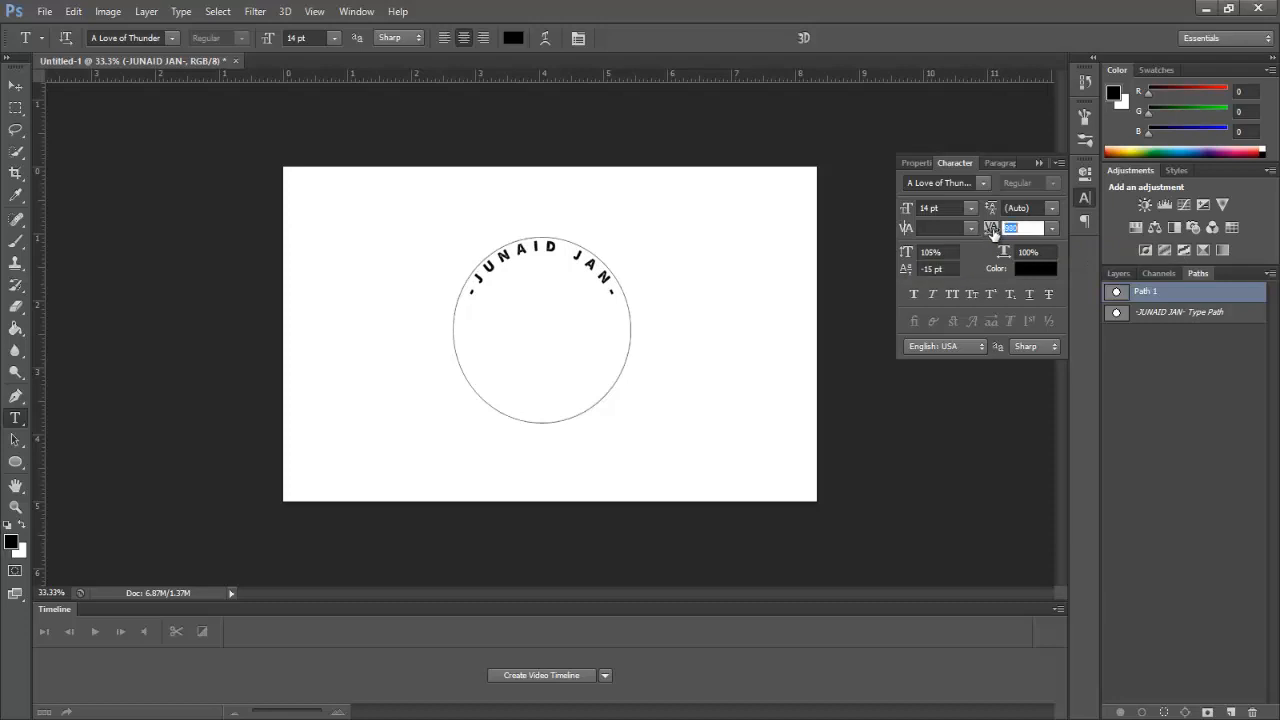
text(980)
key(Tab)
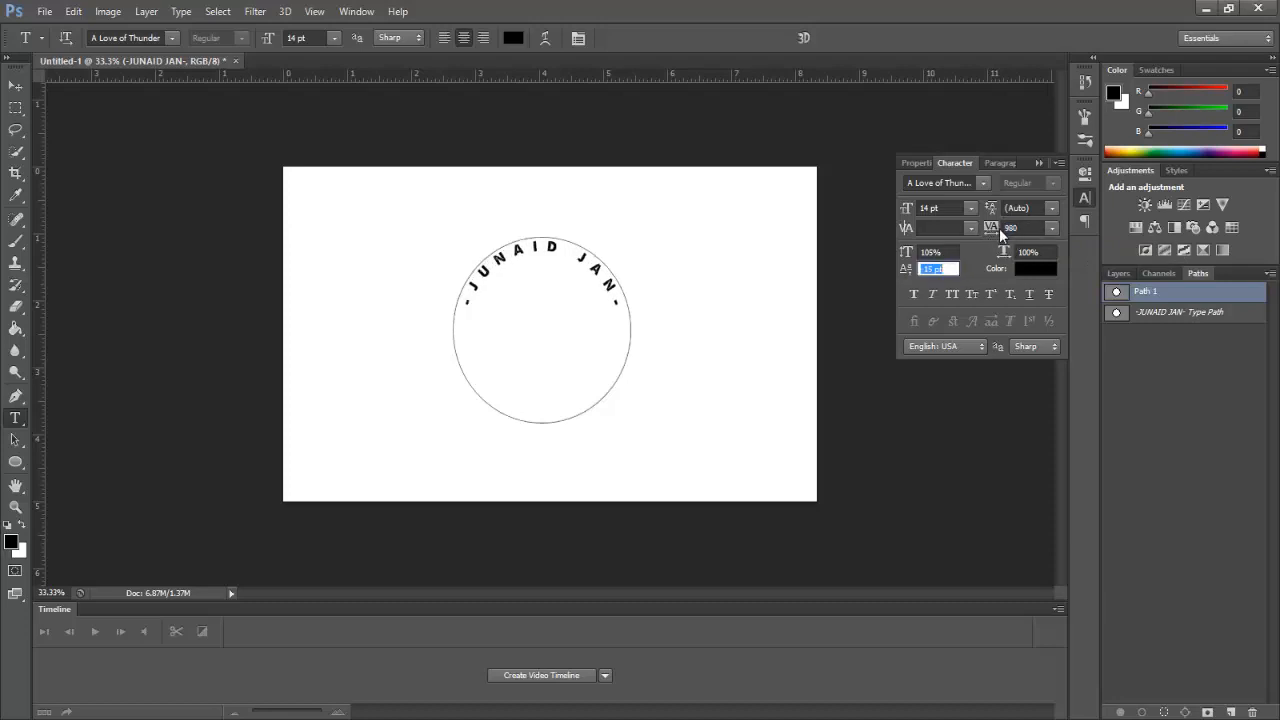
click(1040, 162)
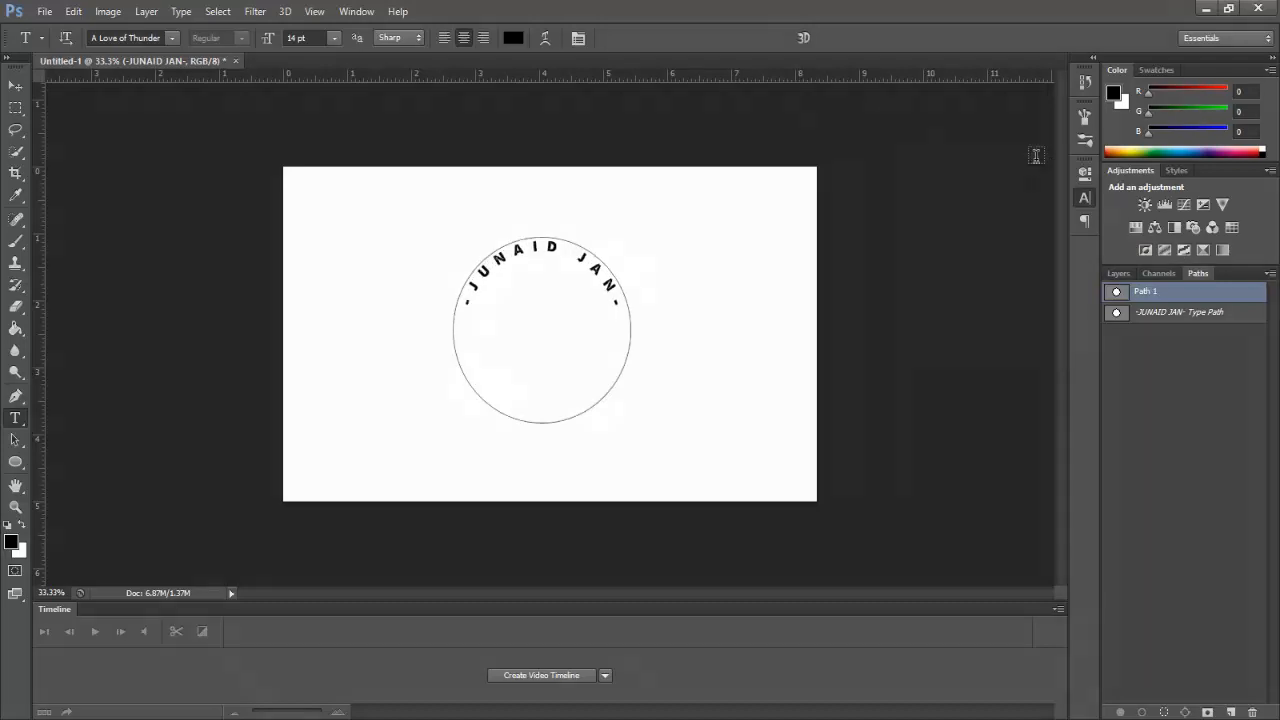
Step: Save the name's type path as Path 2 and type 'PHOTOGRAPHY --' along the circle's bottom
double_click(1117, 314)
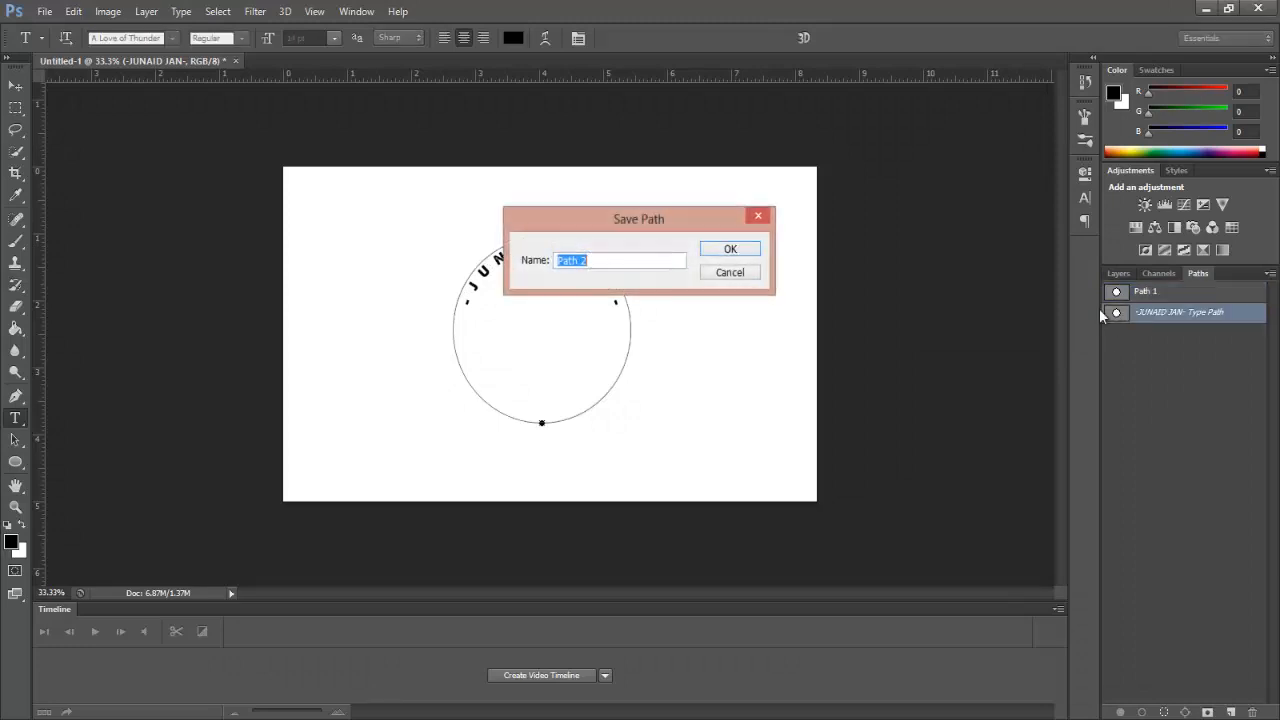
click(735, 250)
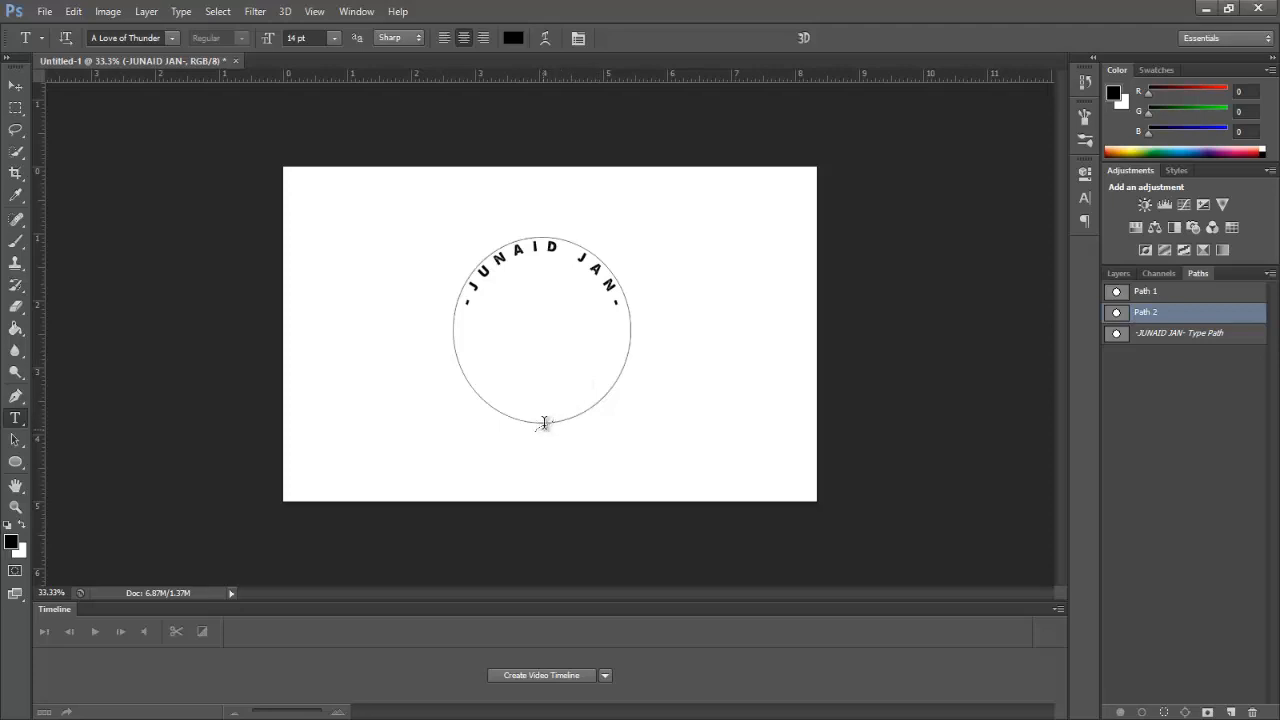
click(544, 422)
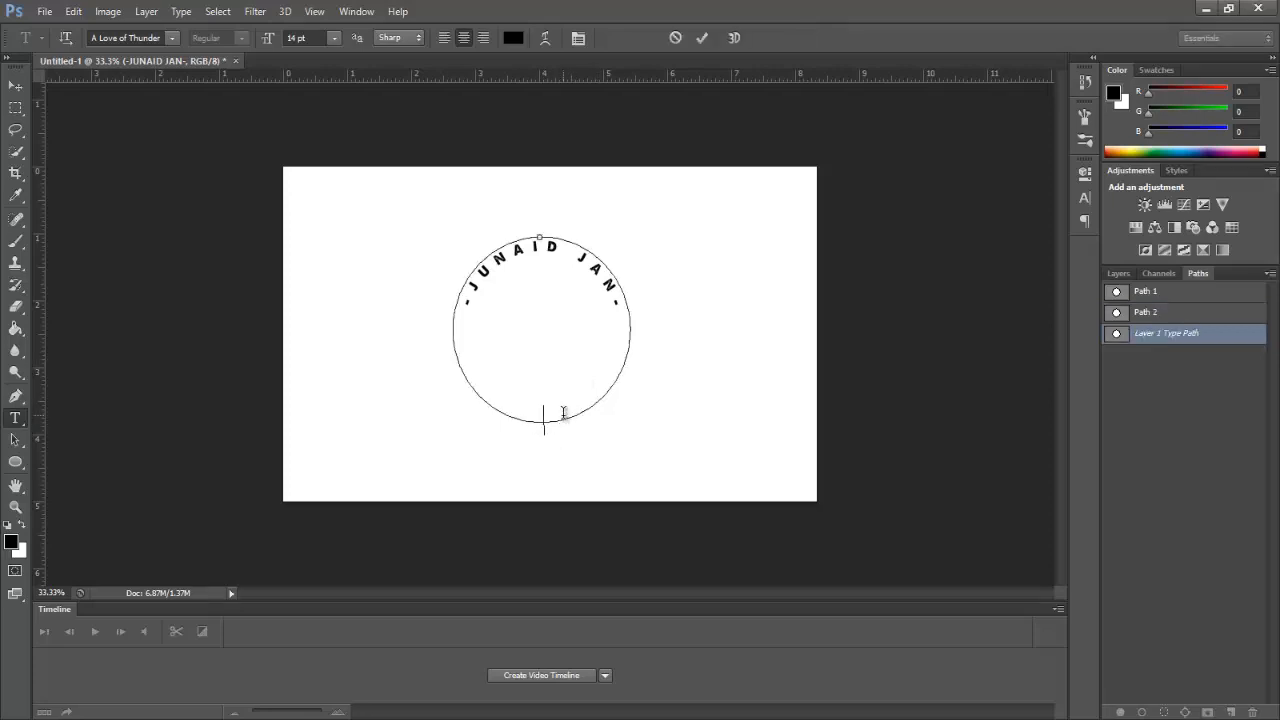
text(PHOTOGRAPHY)
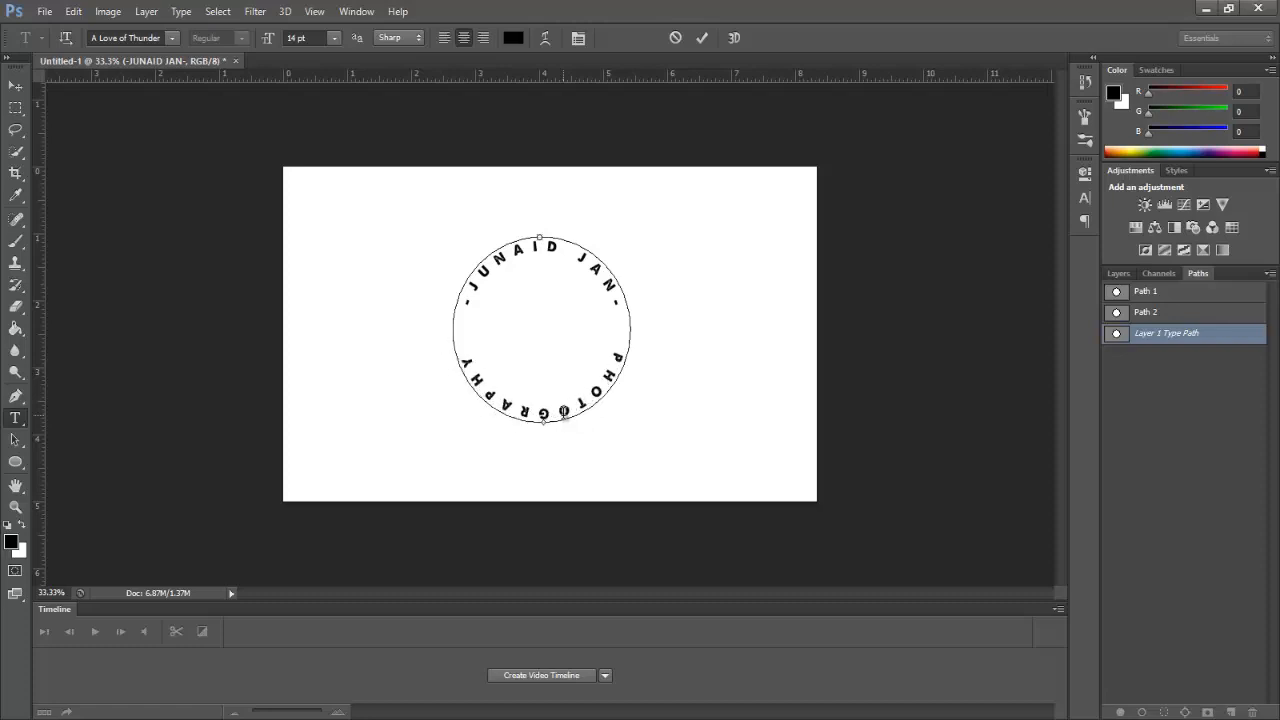
text( -)
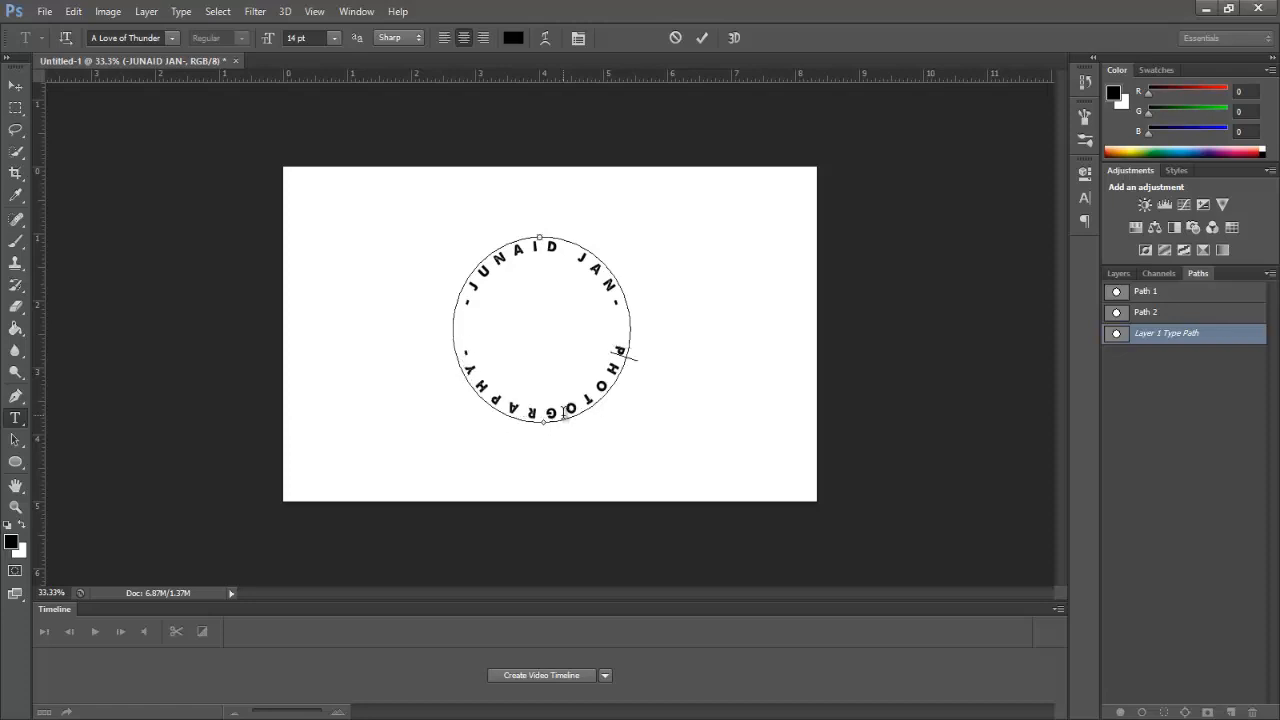
text(-)
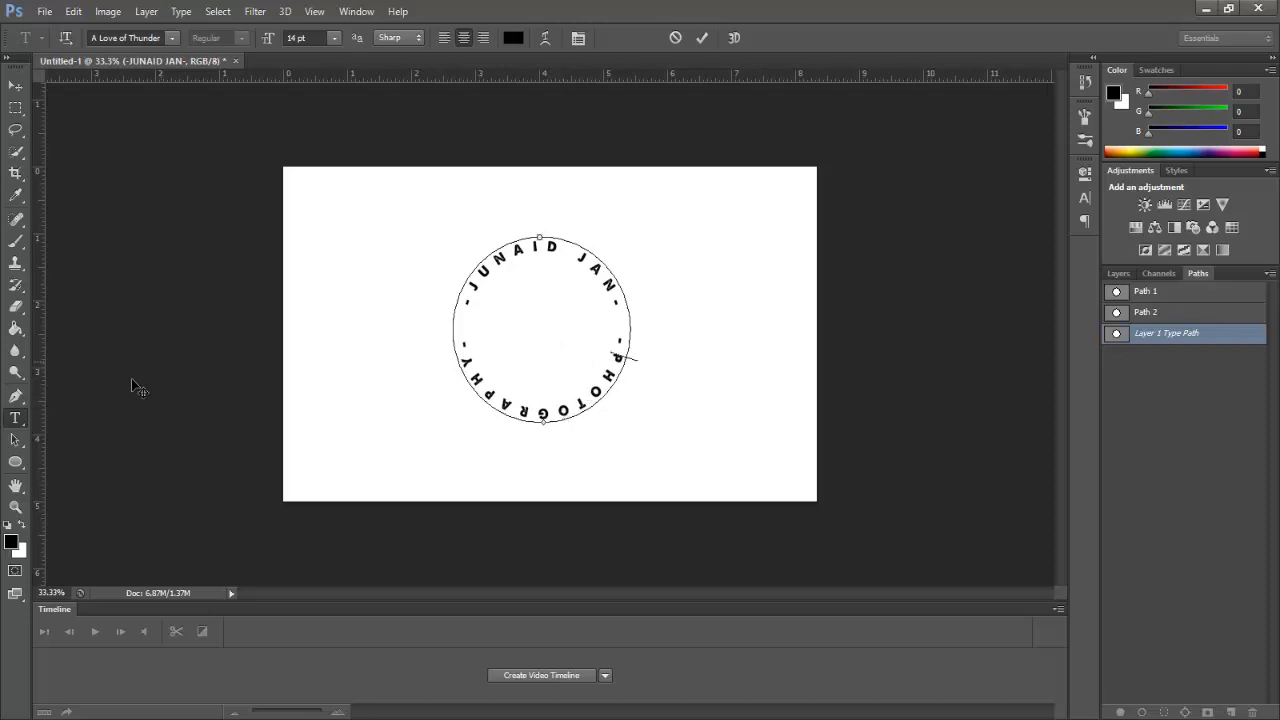
Step: Flip the PHOTOGRAPHY text across the path so it reads upright along the bottom
click(16, 441)
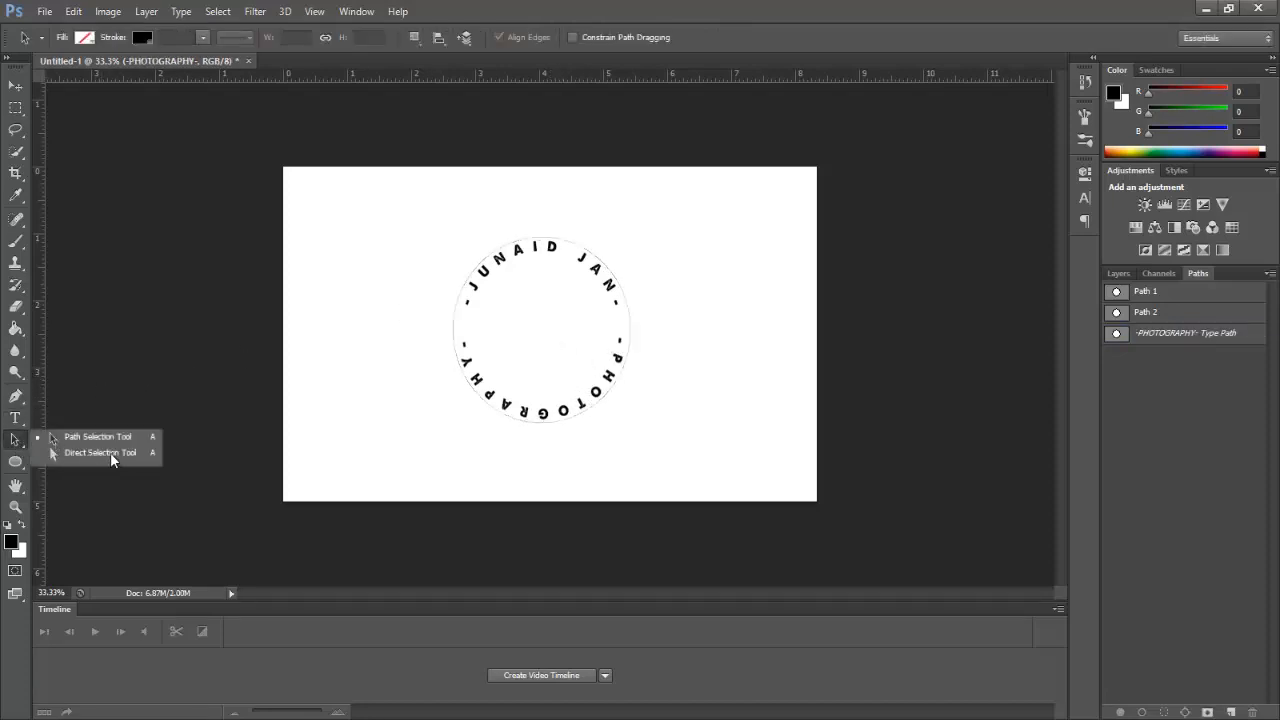
click(94, 452)
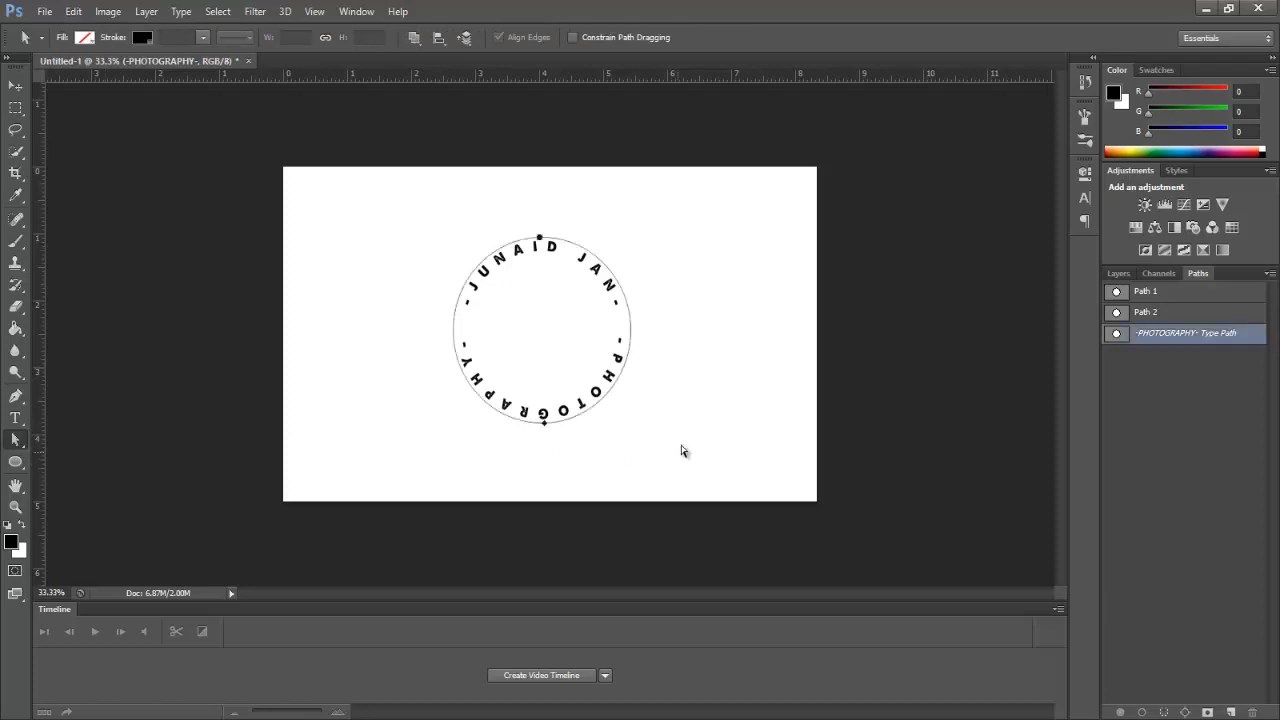
drag(541, 410, 545, 430)
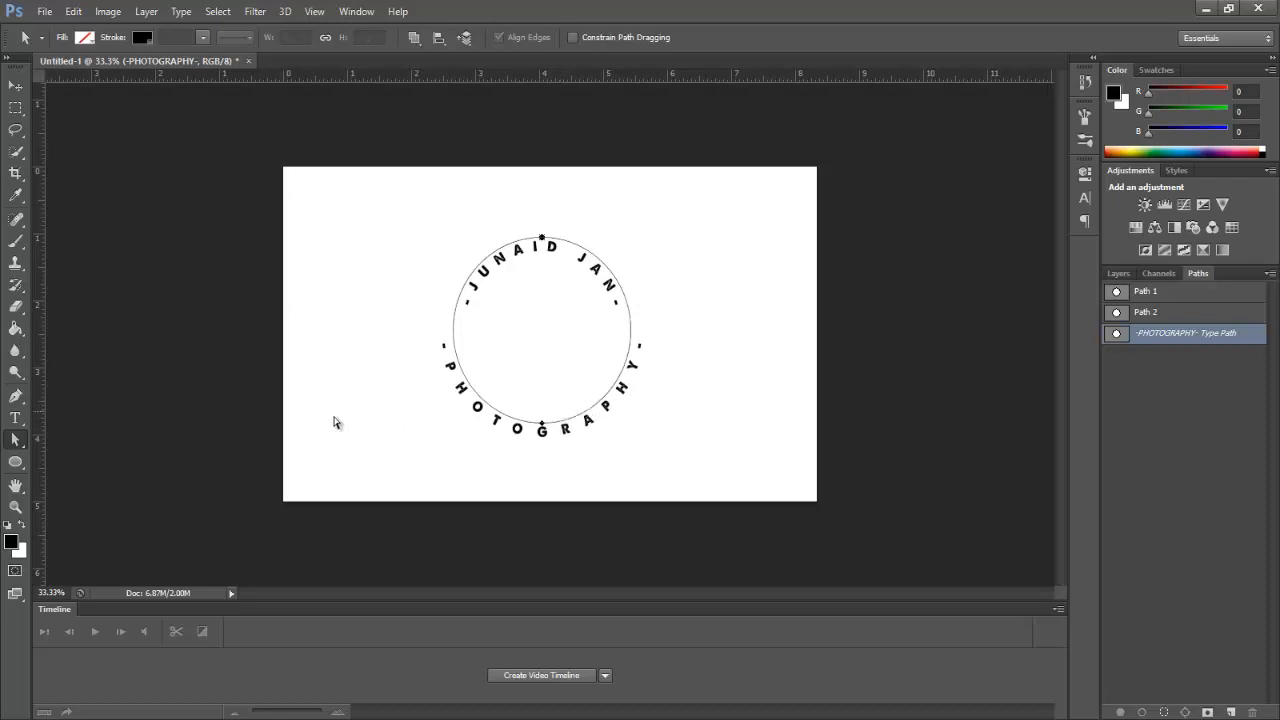
drag(16, 440, 59, 434)
Step: Give PHOTOGRAPHY a 3 pt baseline shift and tighter letter spacing
click(1083, 198)
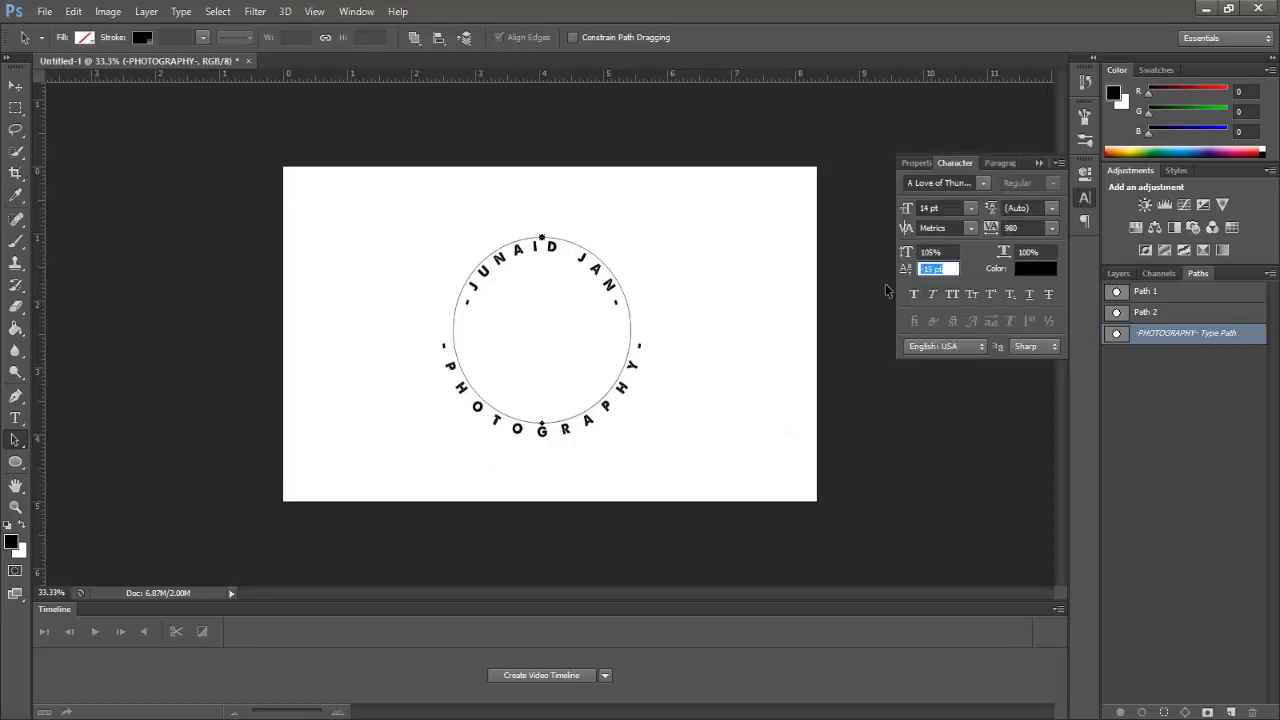
mouse_move(908, 278)
mouse_down()
mouse_move(888, 270)
mouse_move(916, 274)
mouse_up()
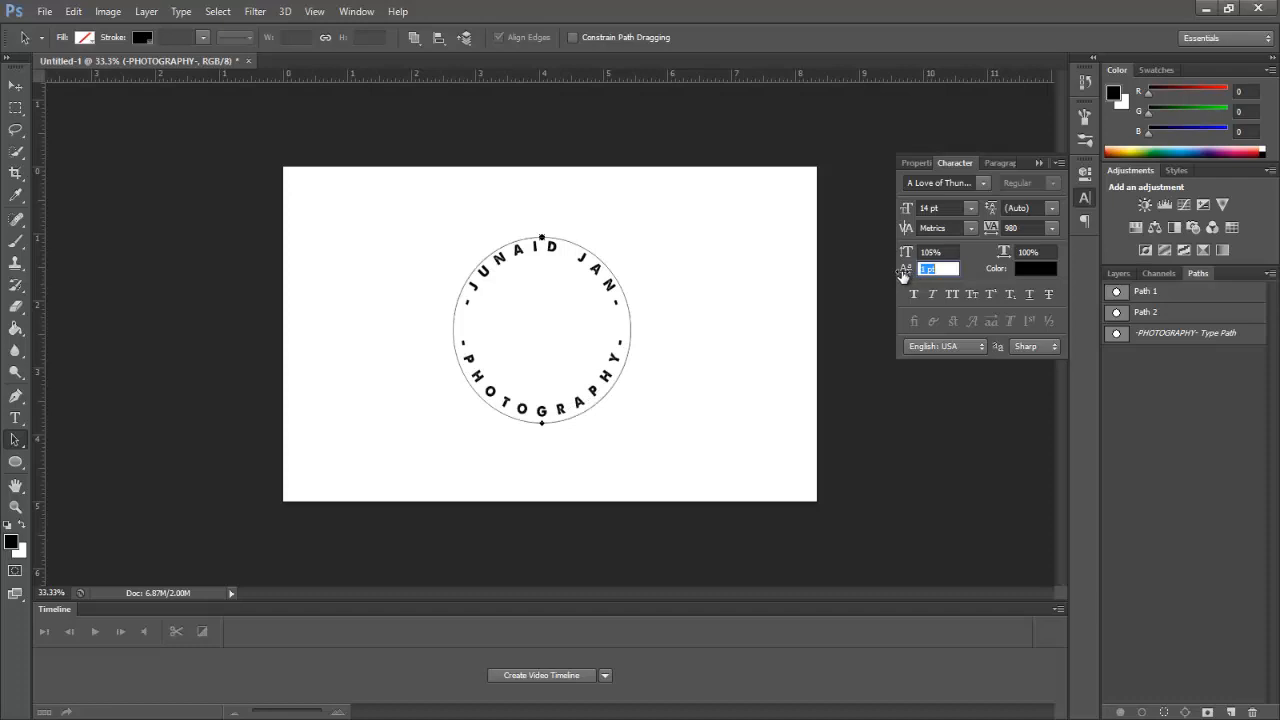
drag(903, 276, 905, 276)
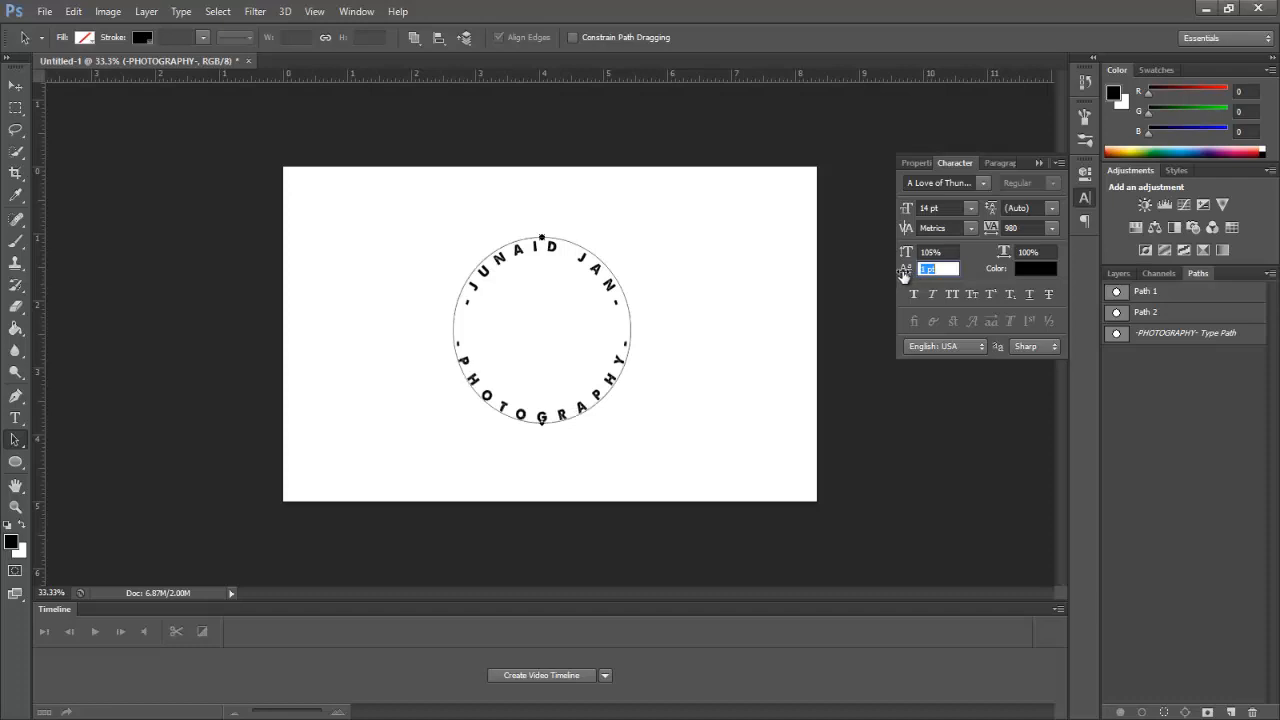
drag(992, 231, 988, 233)
click(990, 231)
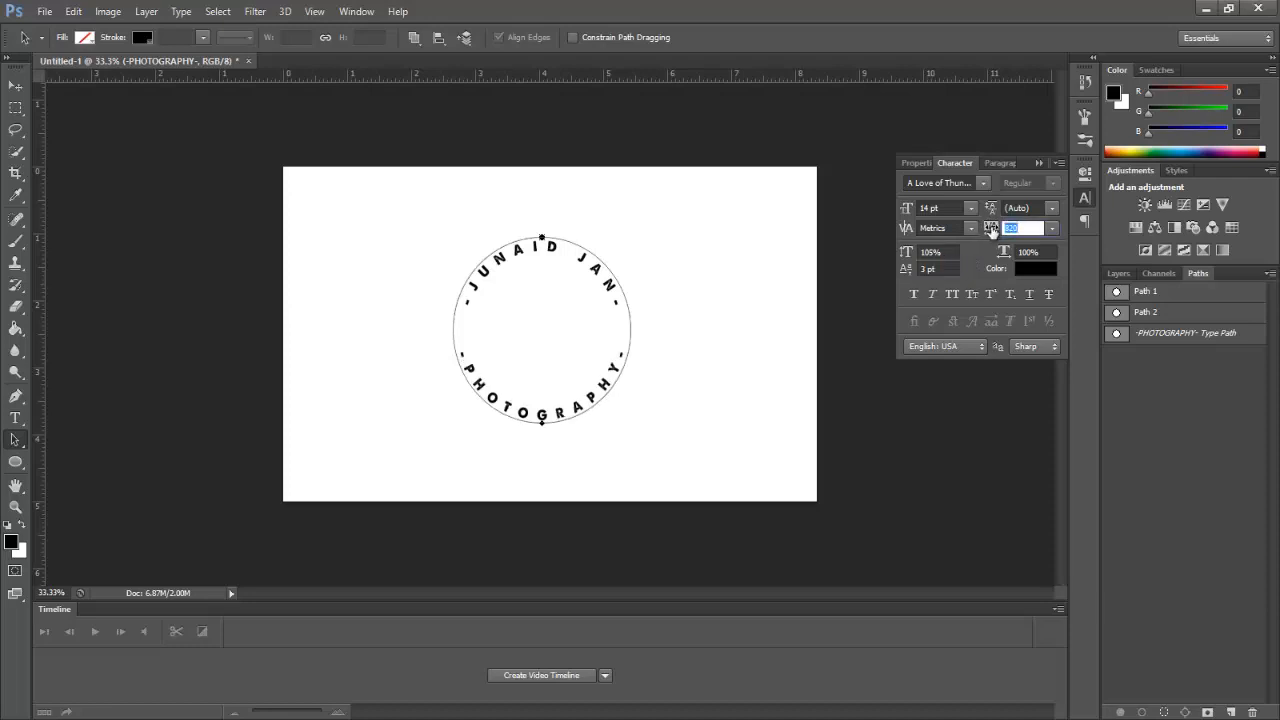
drag(988, 231, 994, 234)
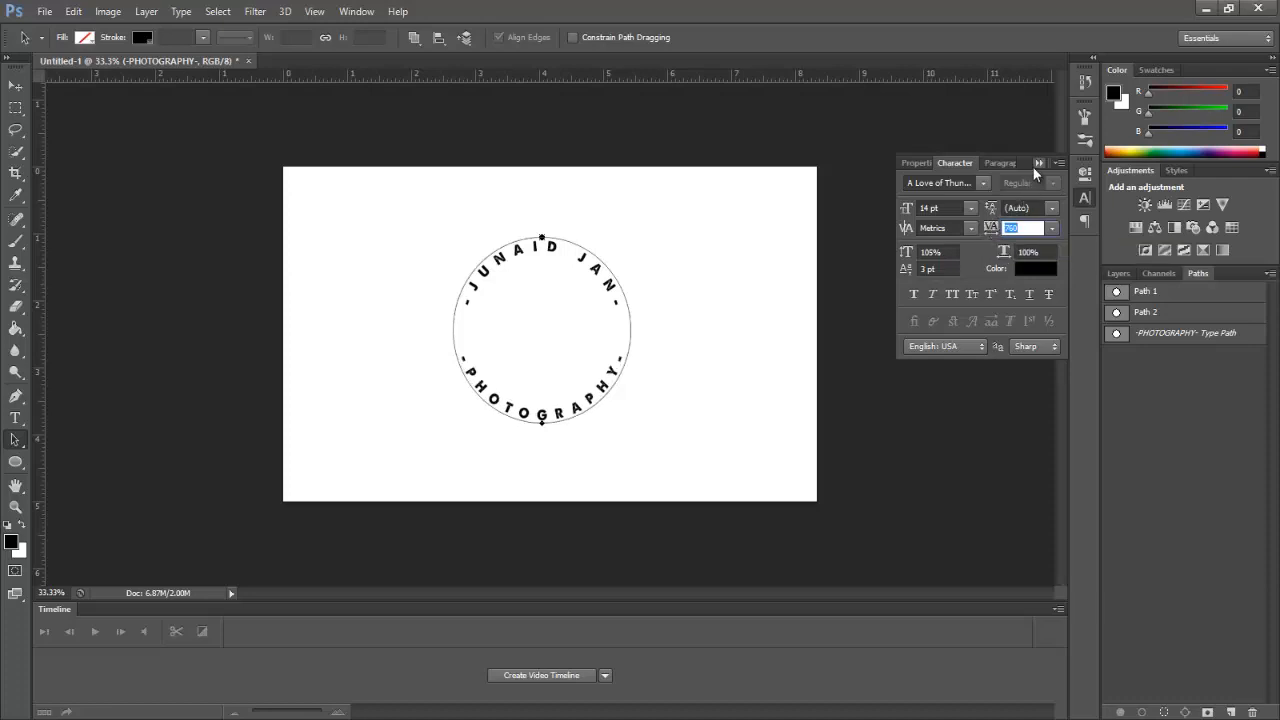
click(1035, 164)
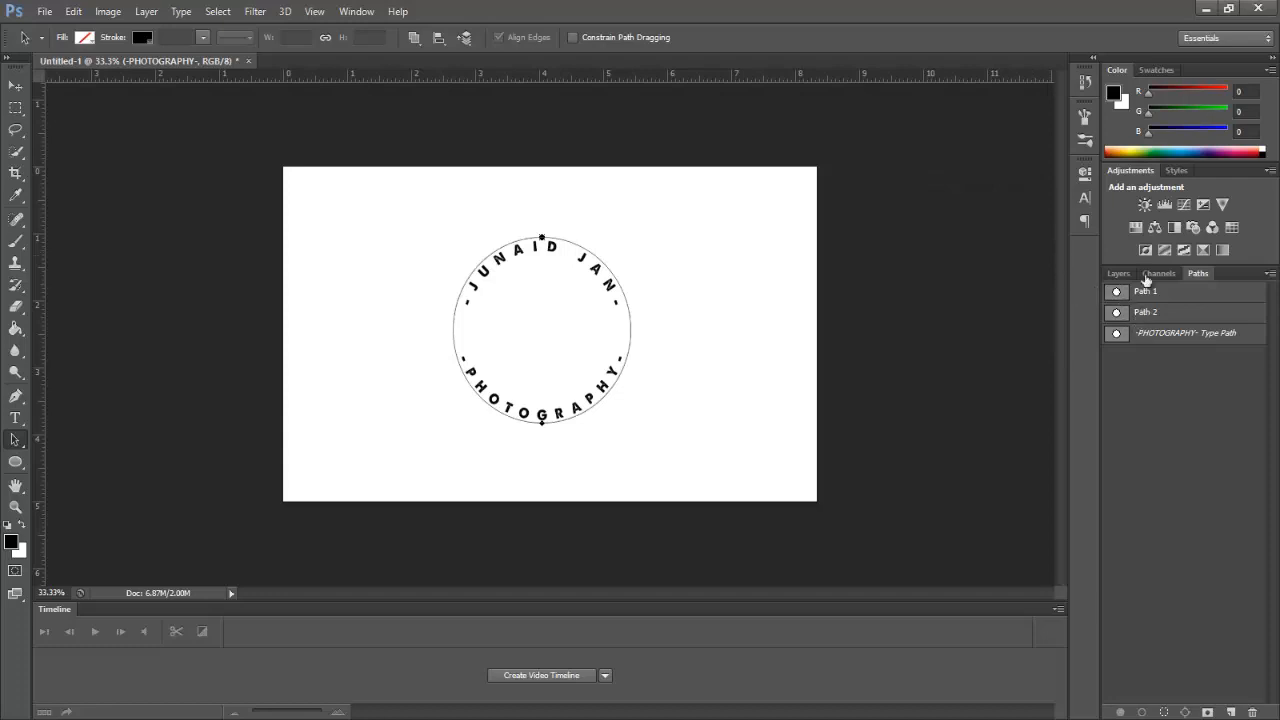
Step: Make the script J layer visible again, dismiss the error message, and select it
click(1118, 273)
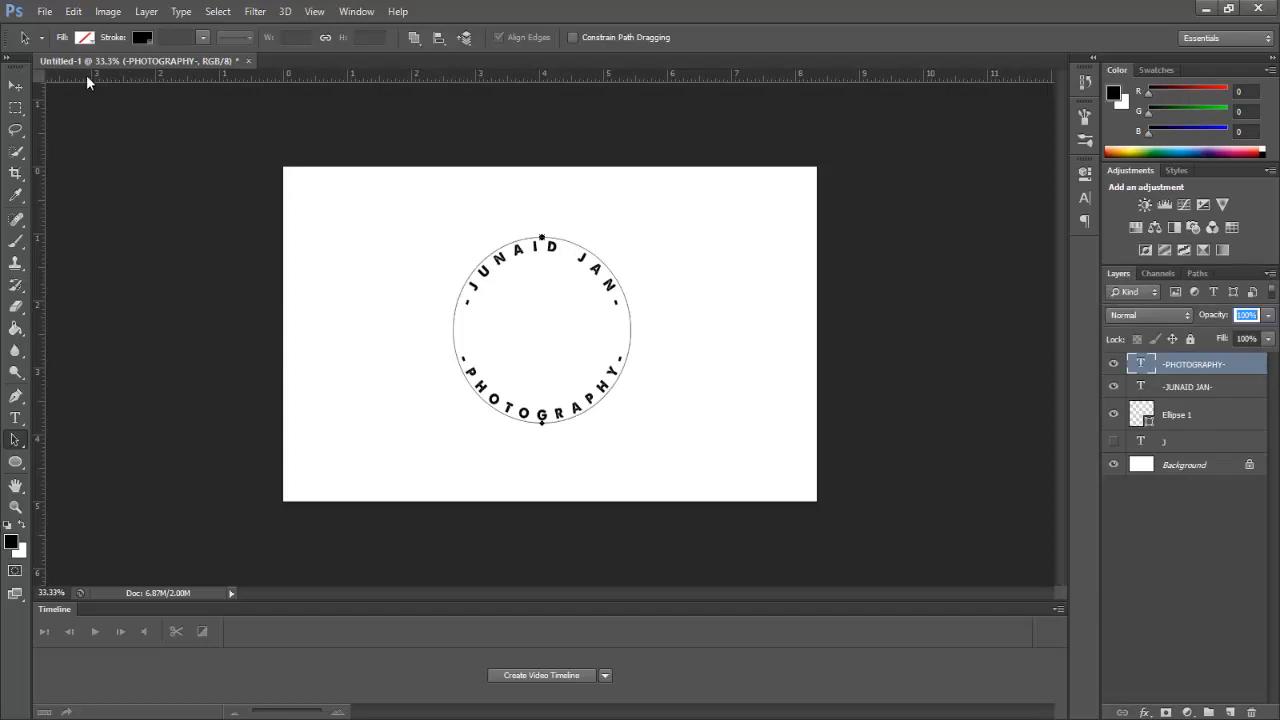
click(16, 85)
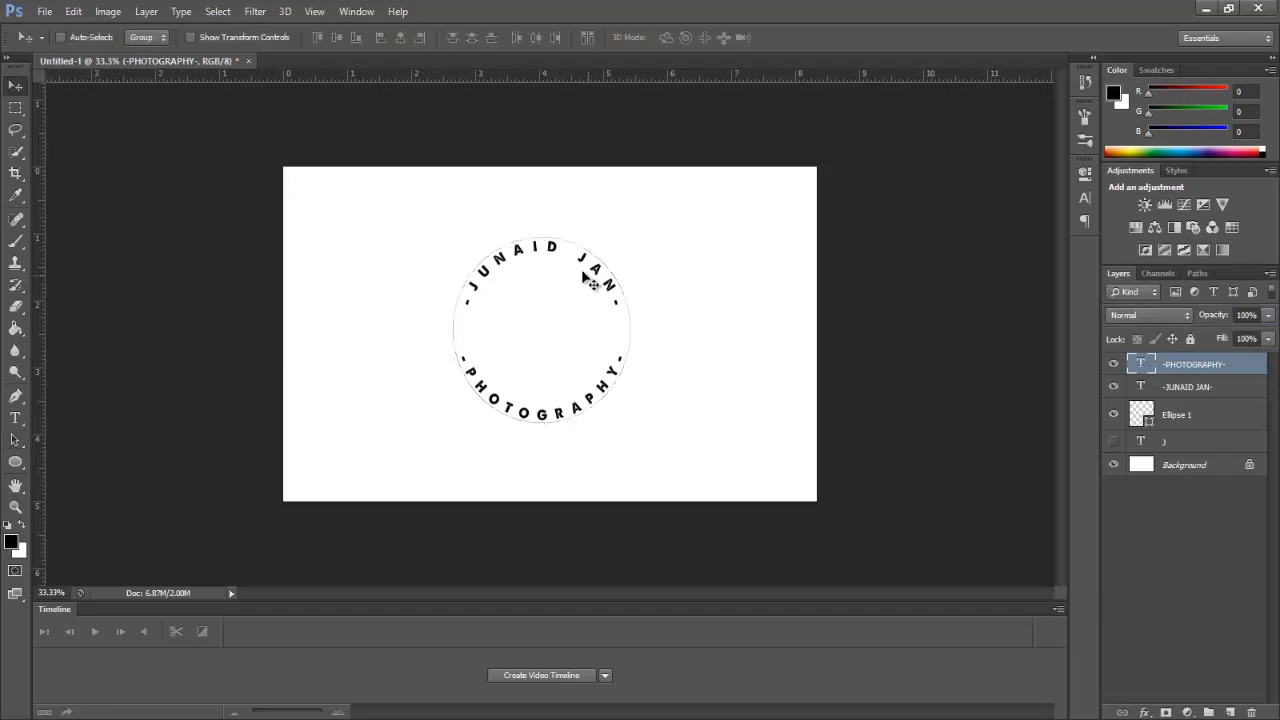
click(1114, 442)
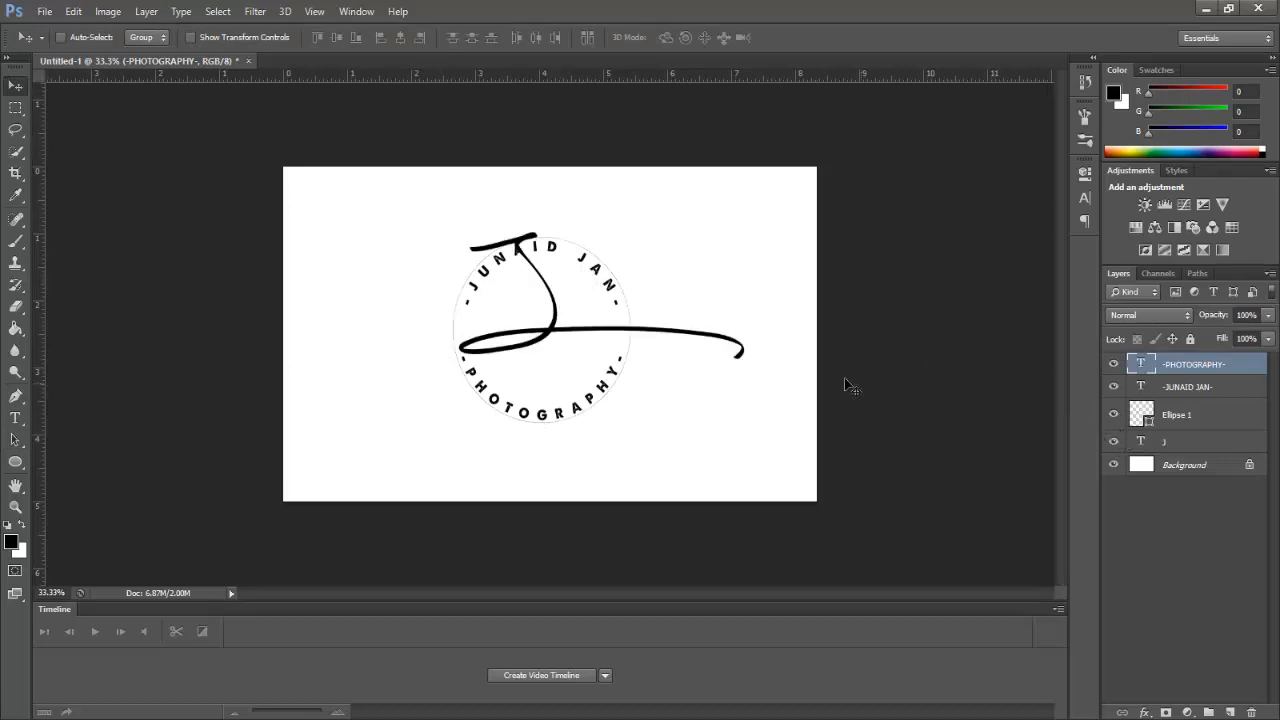
click(758, 354)
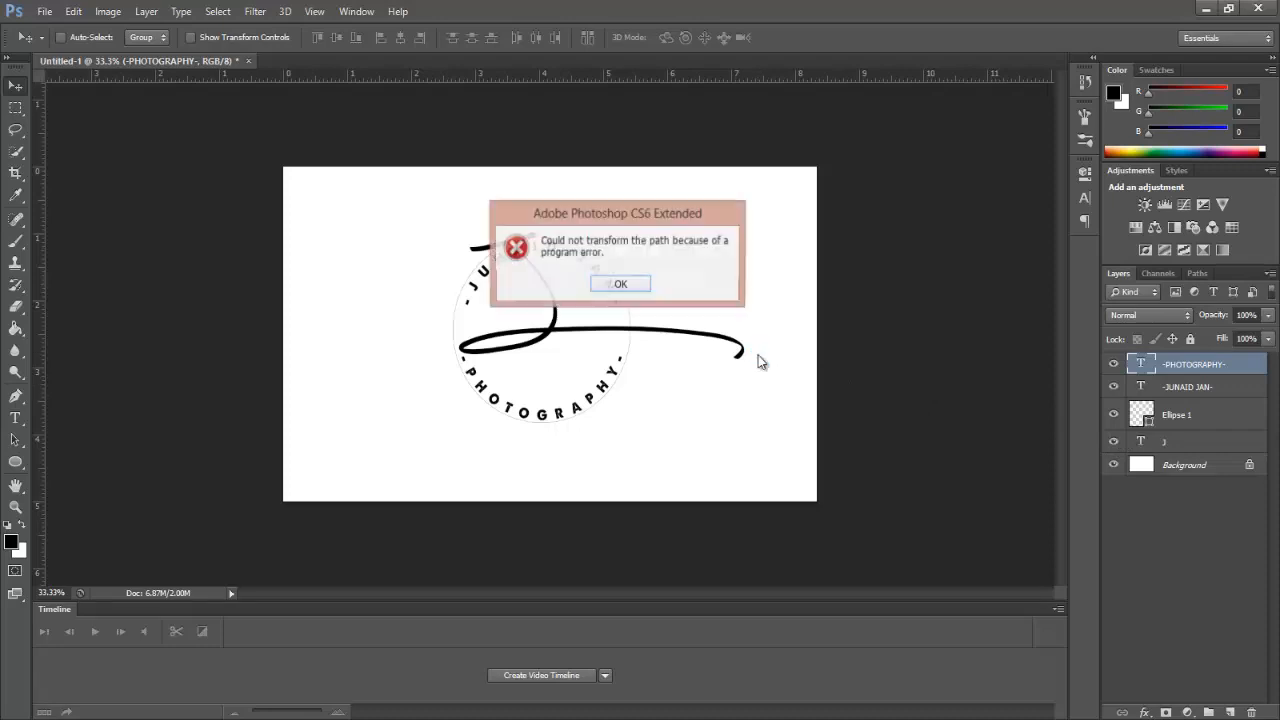
click(642, 289)
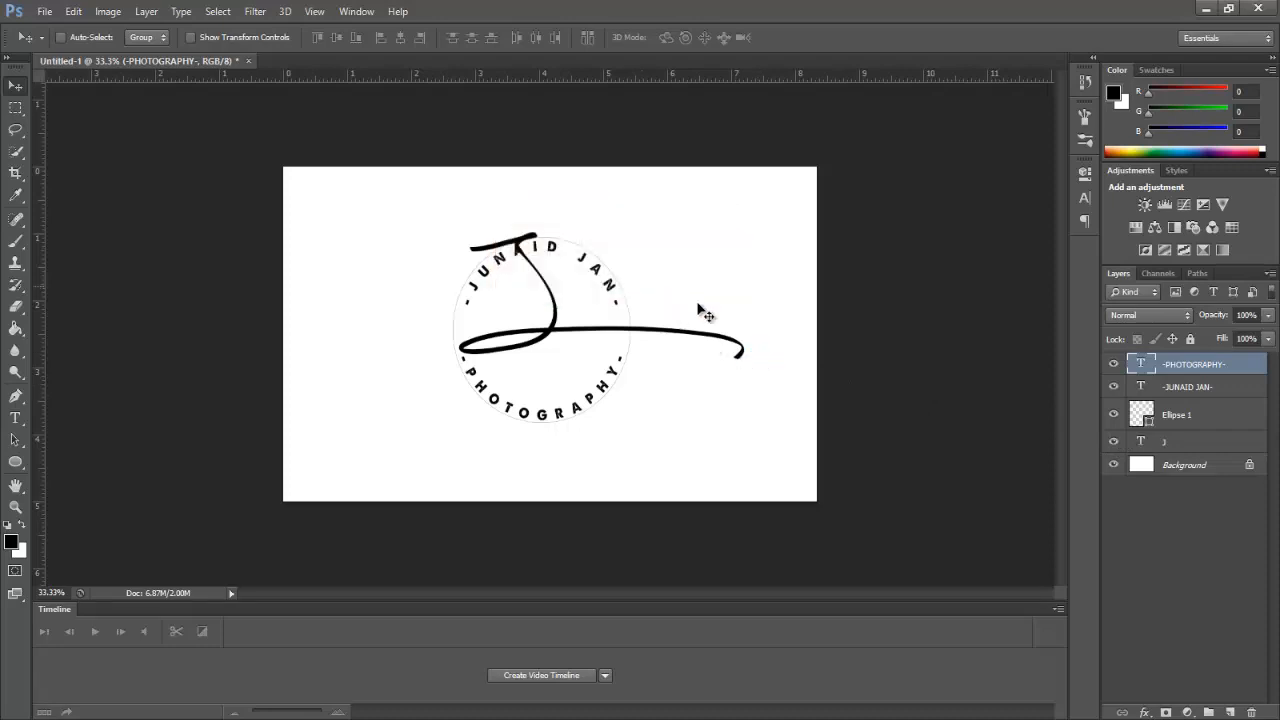
click(1186, 444)
Step: Free-transform the J signature, moving it up slightly and trimming its height to about 96%
key(ctrl+t)
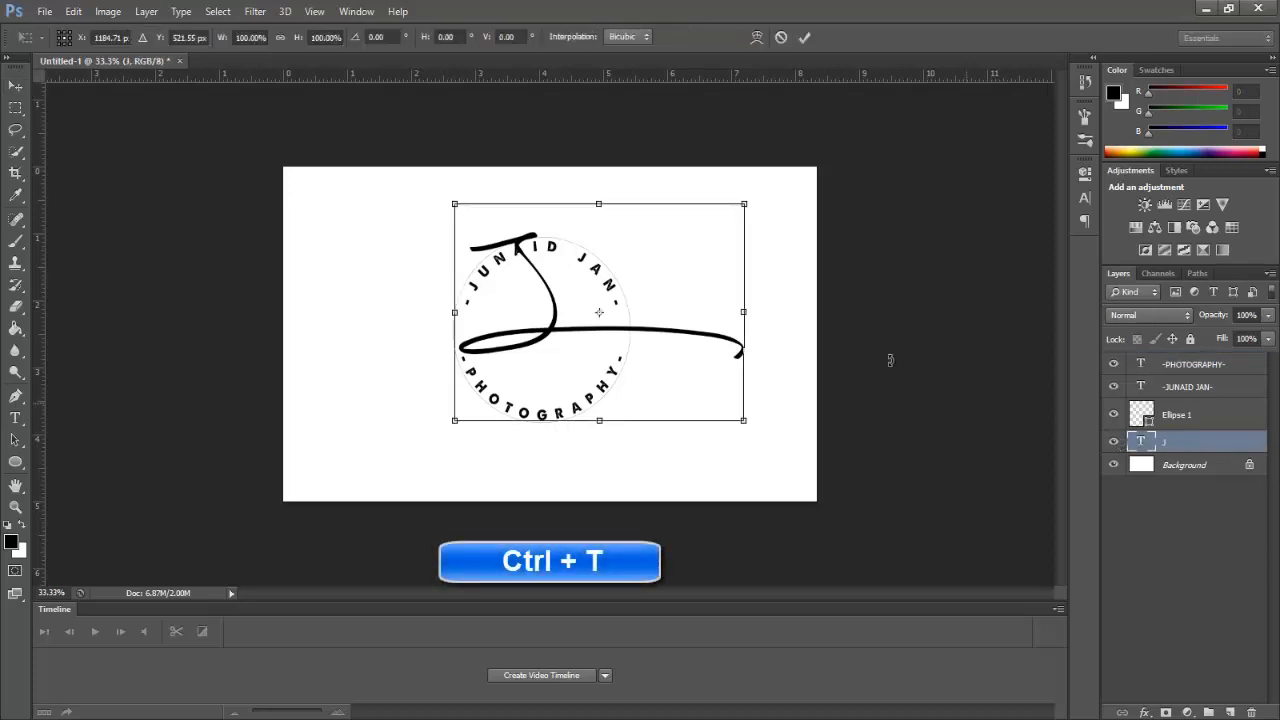
mouse_move(552, 327)
mouse_down()
mouse_move(550, 305)
mouse_move(538, 306)
mouse_move(556, 304)
mouse_up()
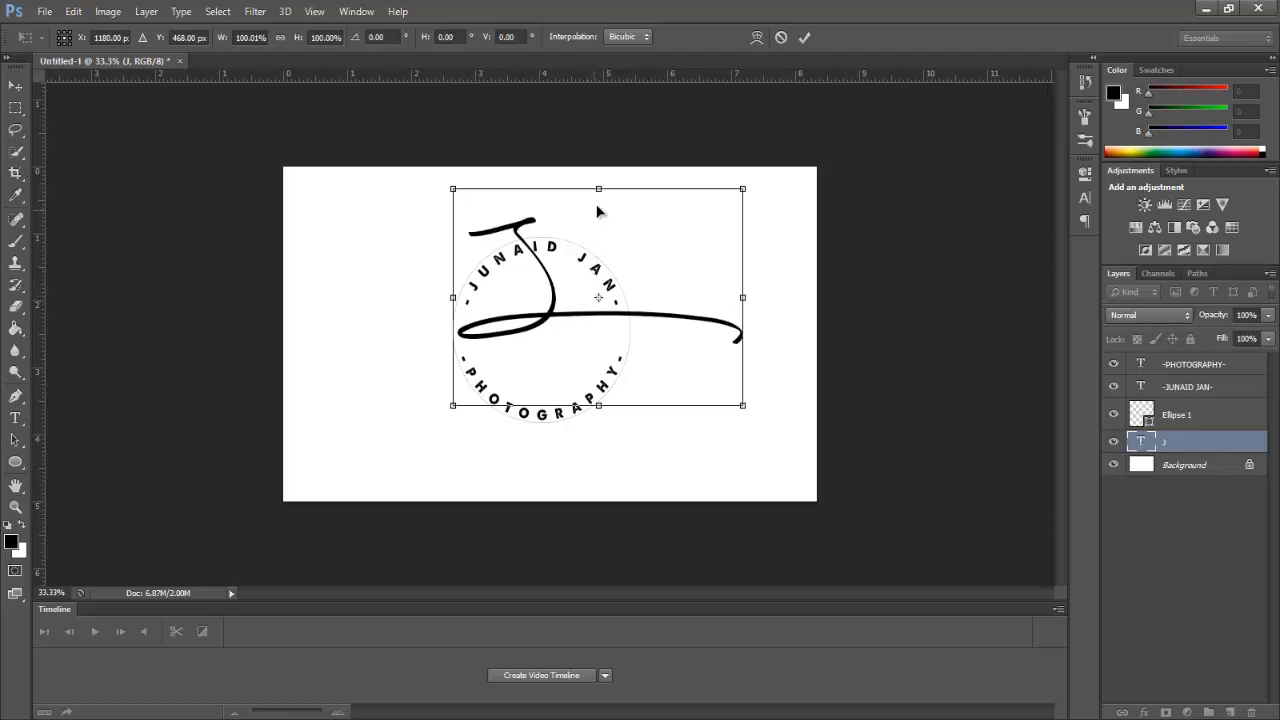
drag(598, 188, 600, 192)
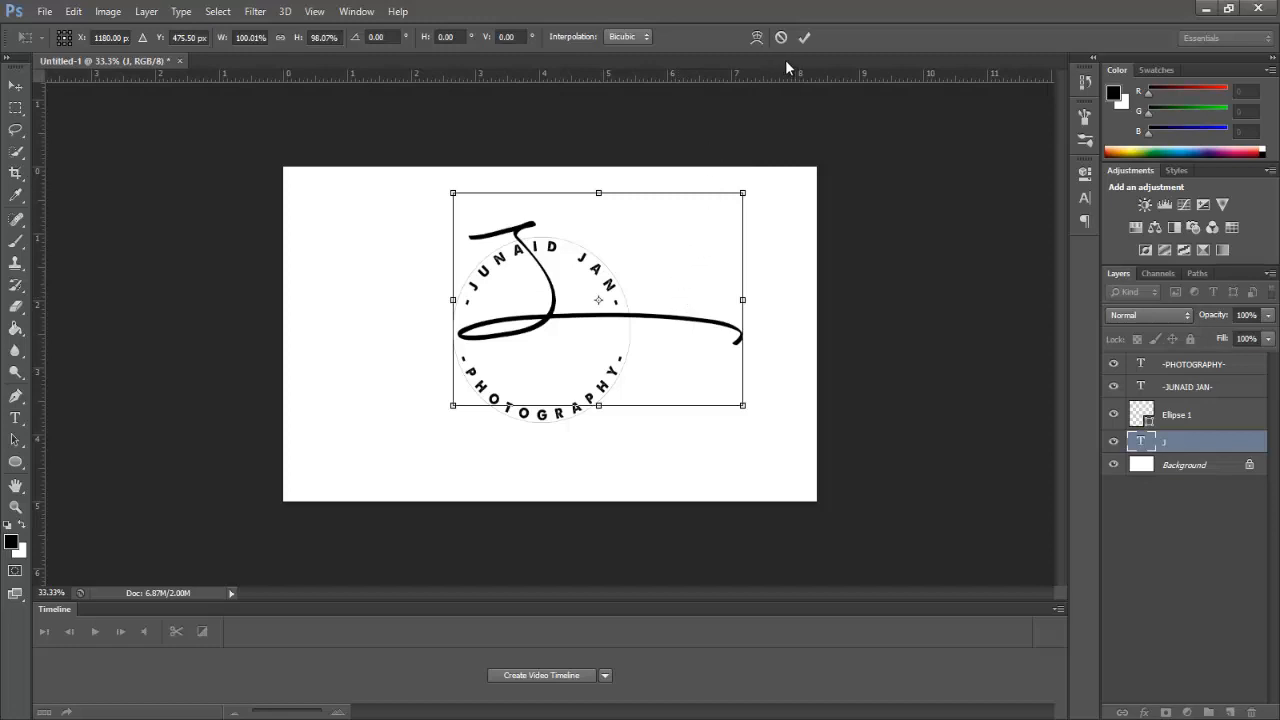
click(805, 38)
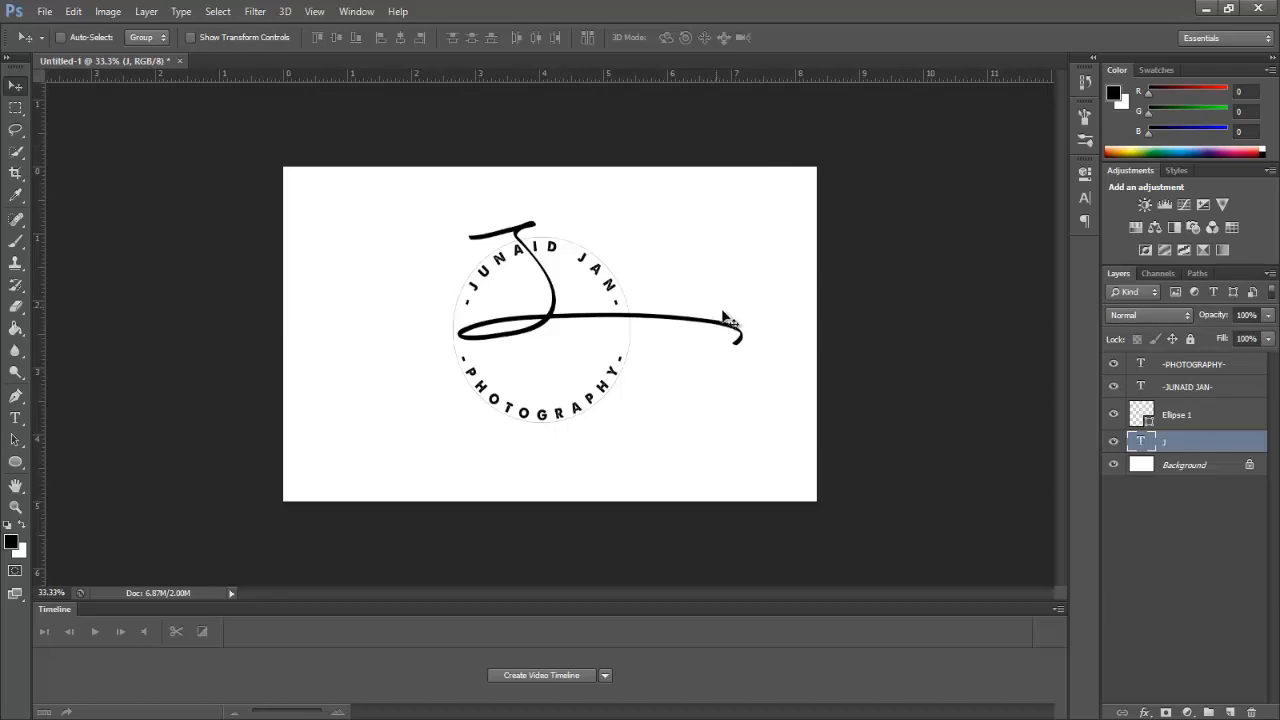
Step: Delete the Ellipse 1 circle layer and make the Background layer active
click(1203, 413)
right_click(1203, 411)
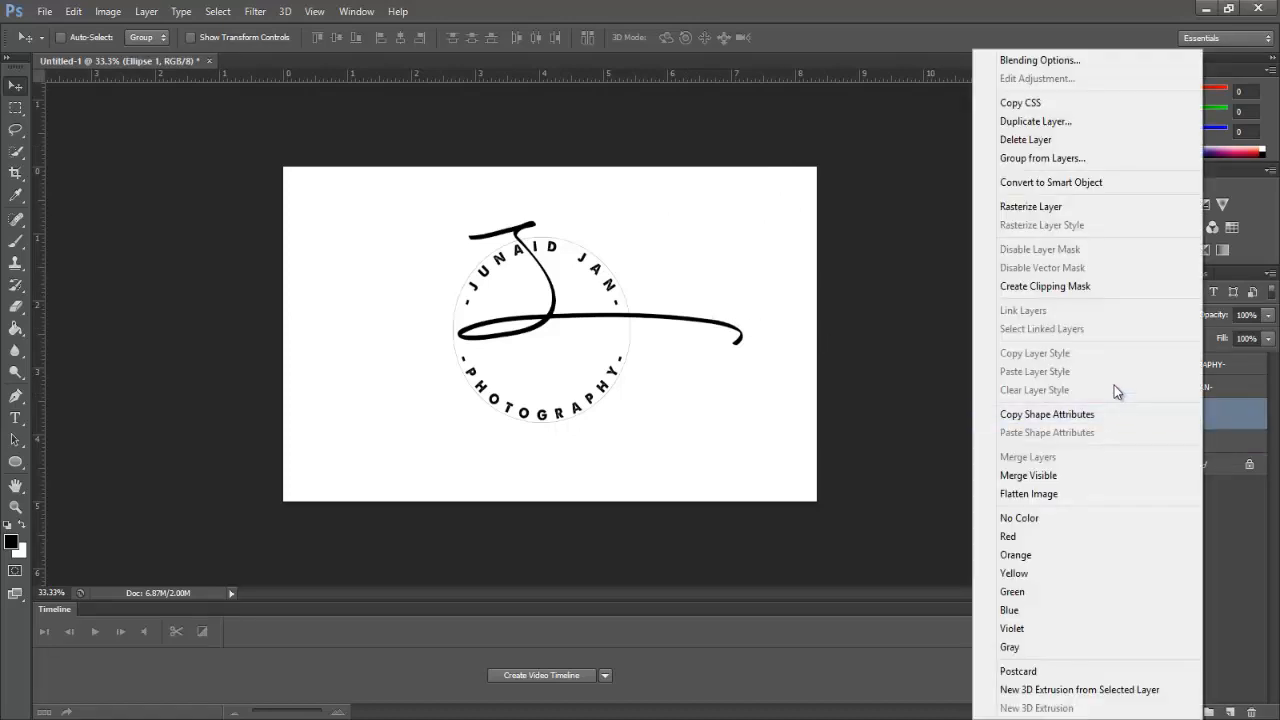
click(1110, 142)
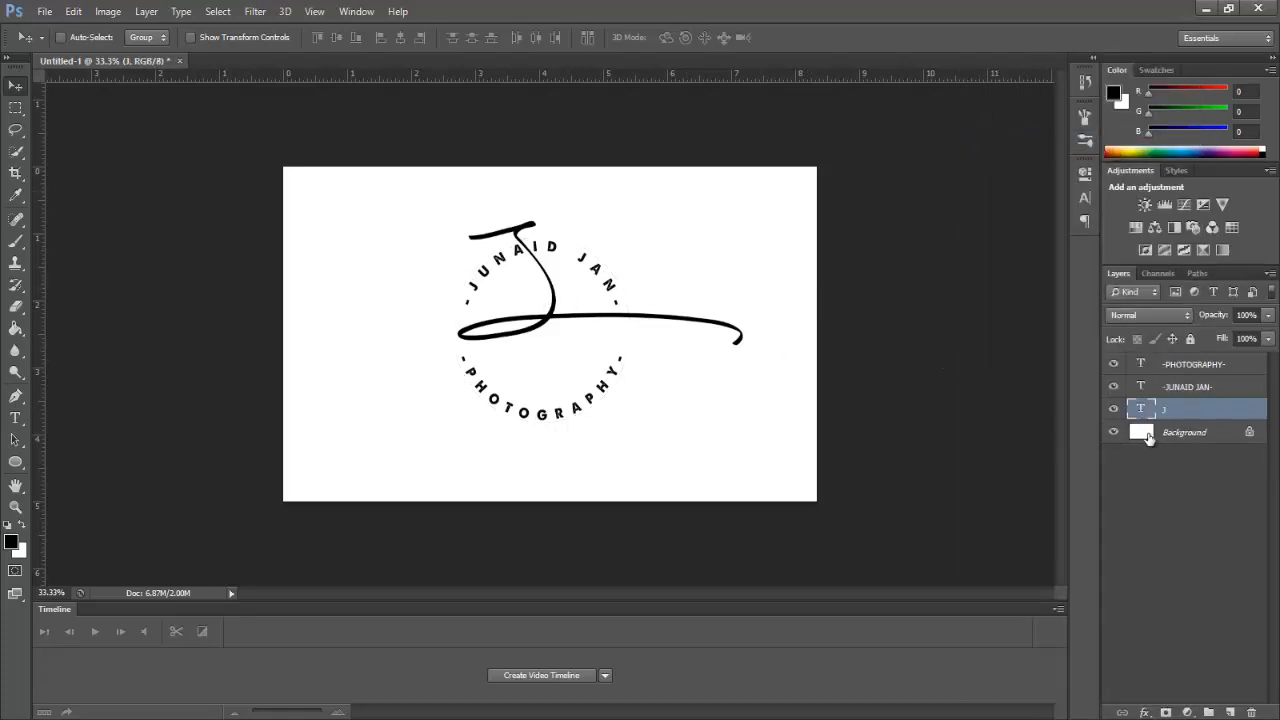
click(1213, 438)
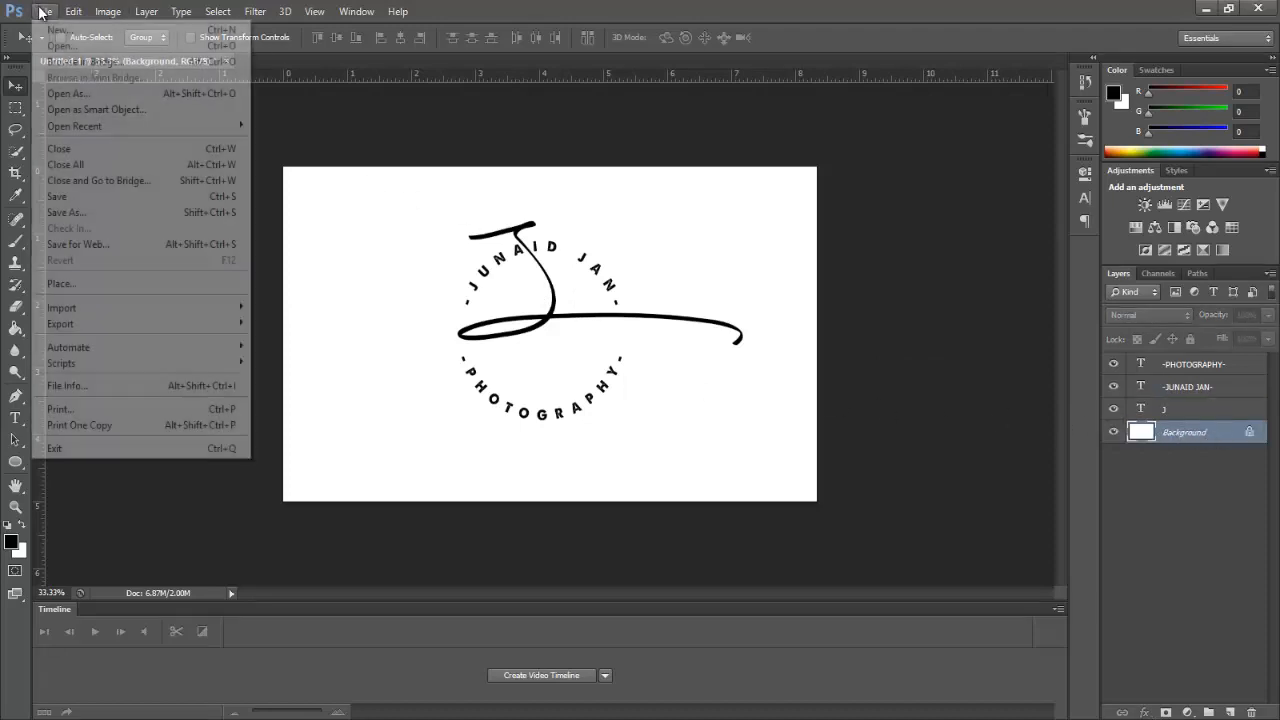
Step: Place the 4k misty conifer forest wallpaper and enlarge it to fill the whole canvas
click(44, 11)
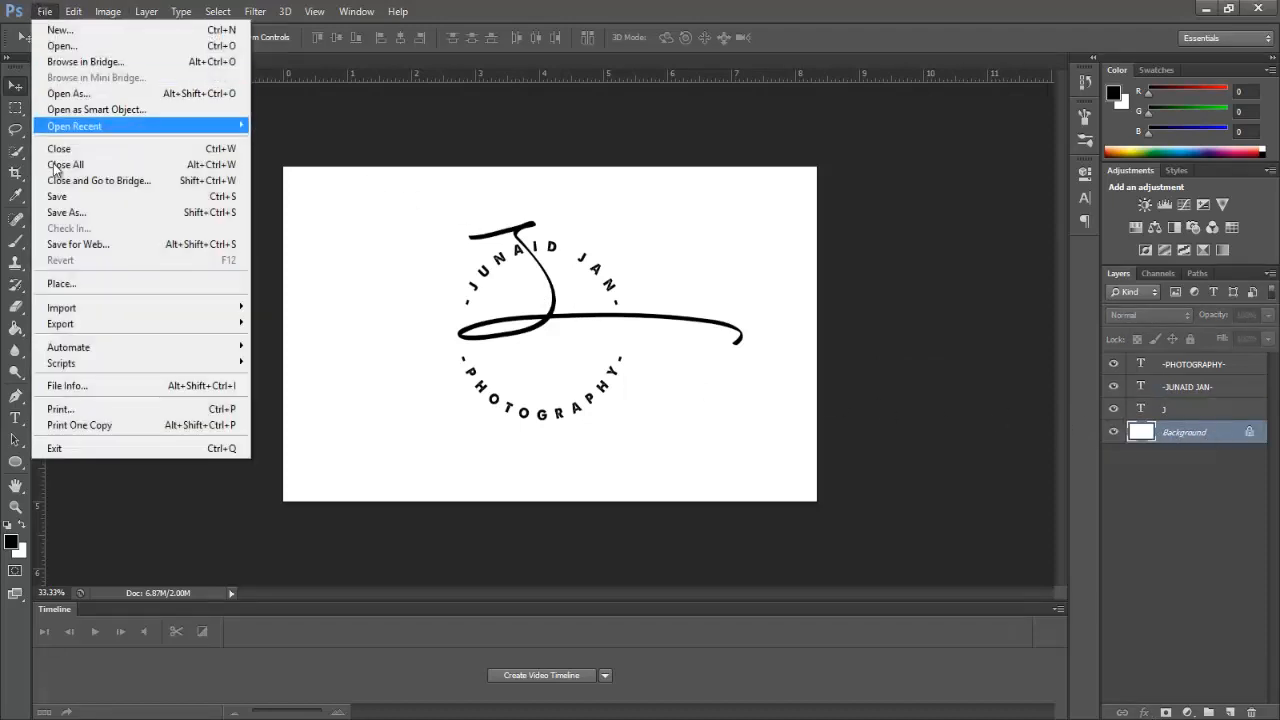
click(114, 285)
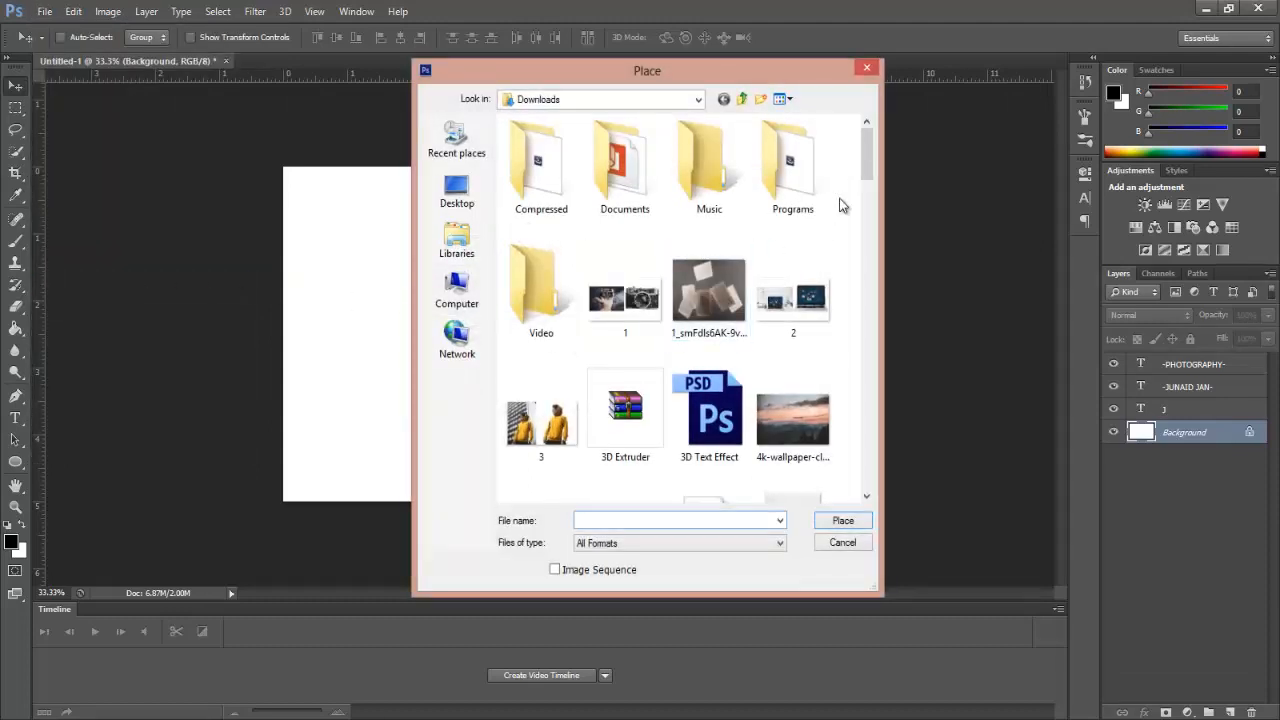
drag(868, 168, 870, 190)
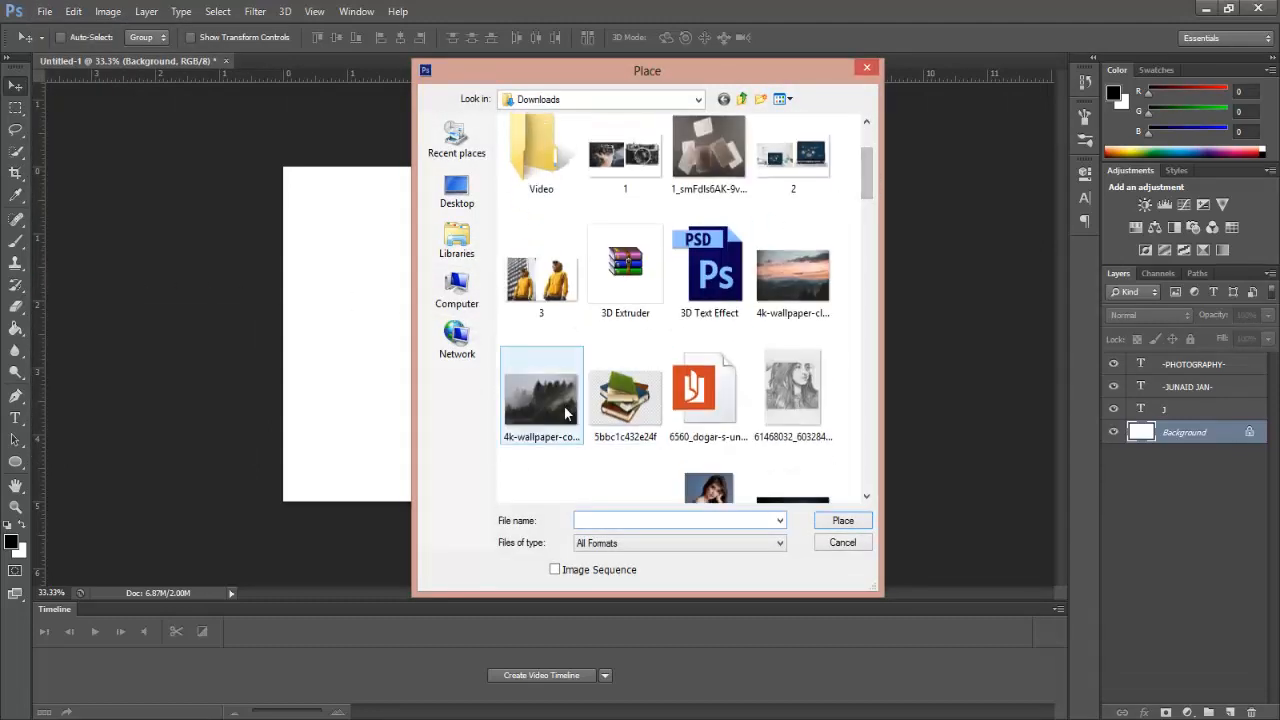
click(541, 400)
click(843, 520)
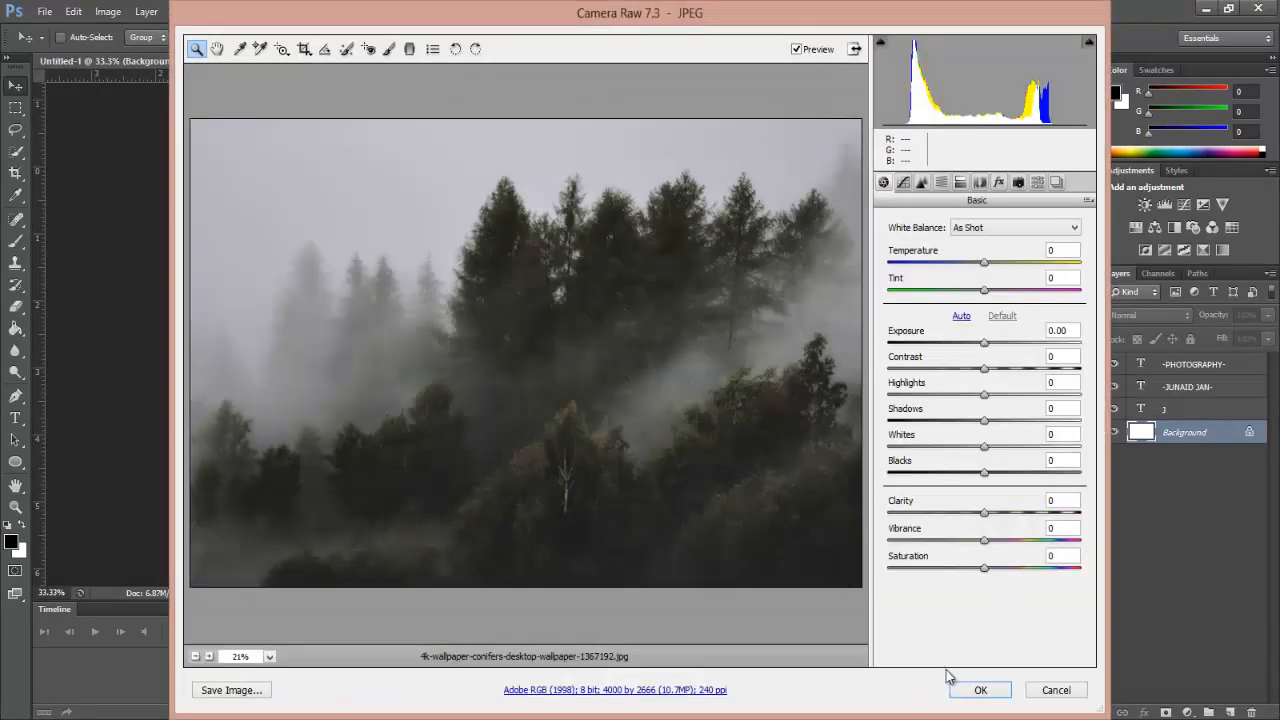
click(975, 688)
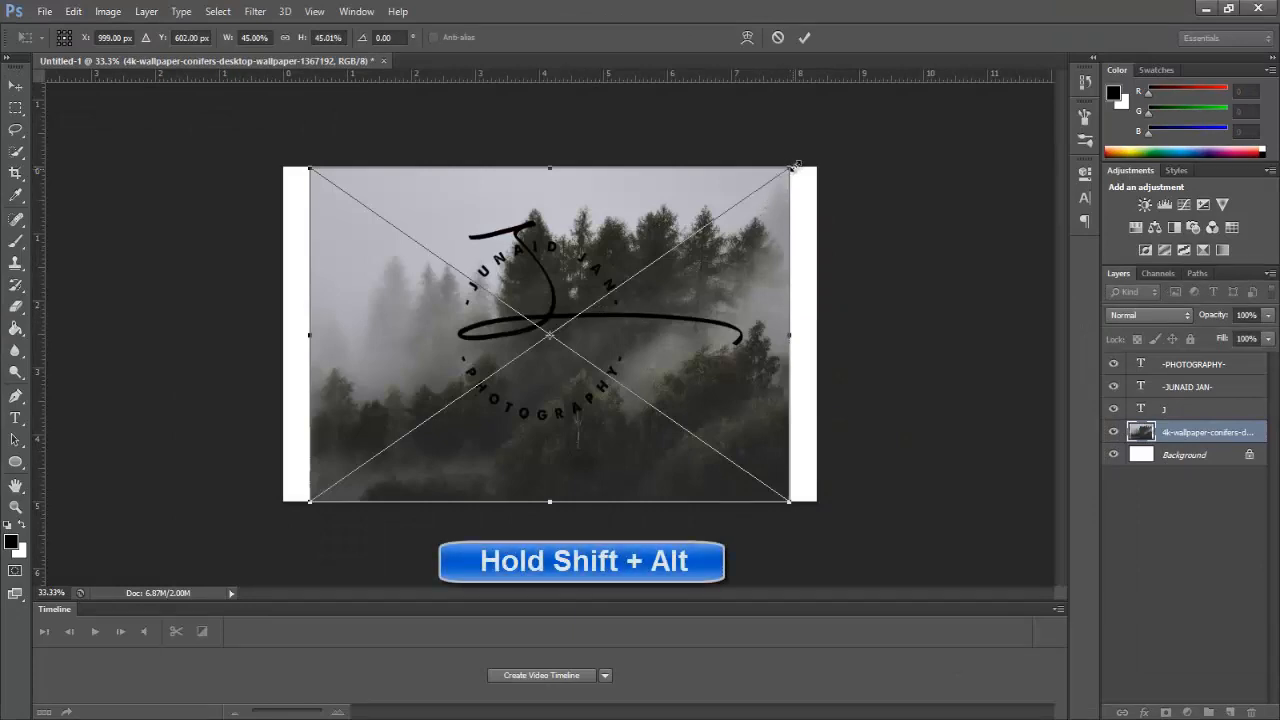
drag(789, 170, 820, 146)
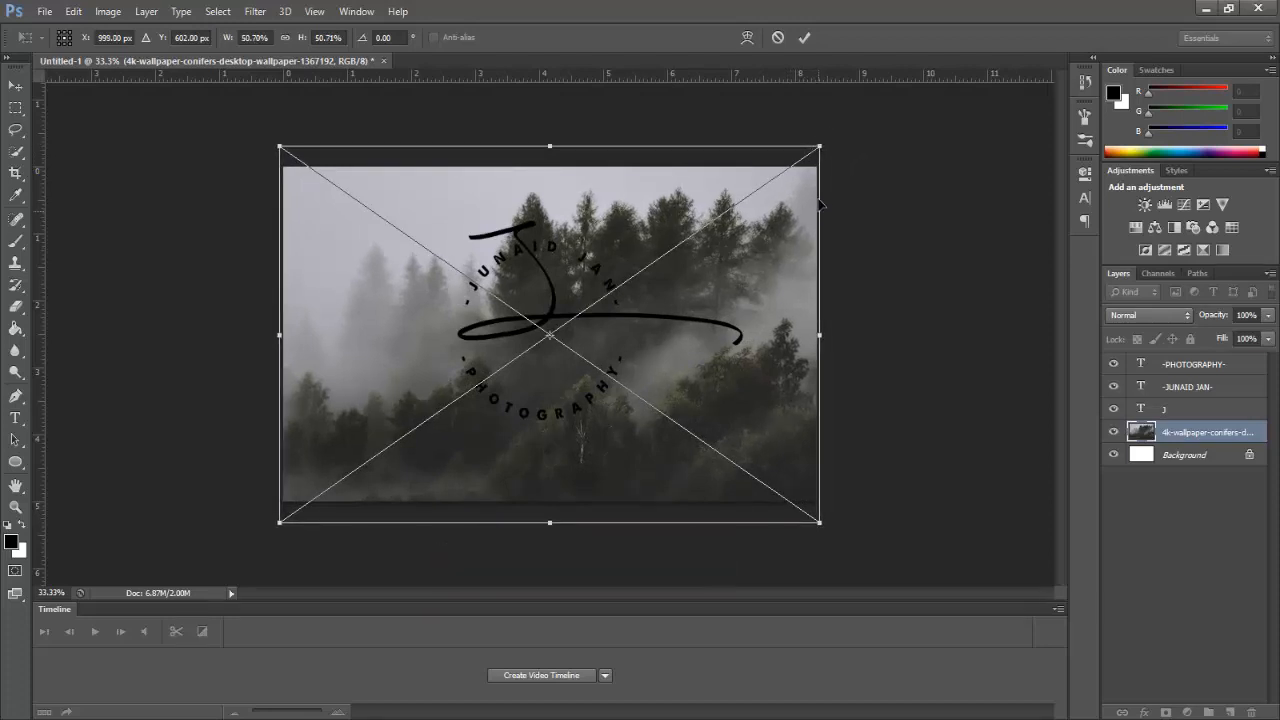
click(805, 38)
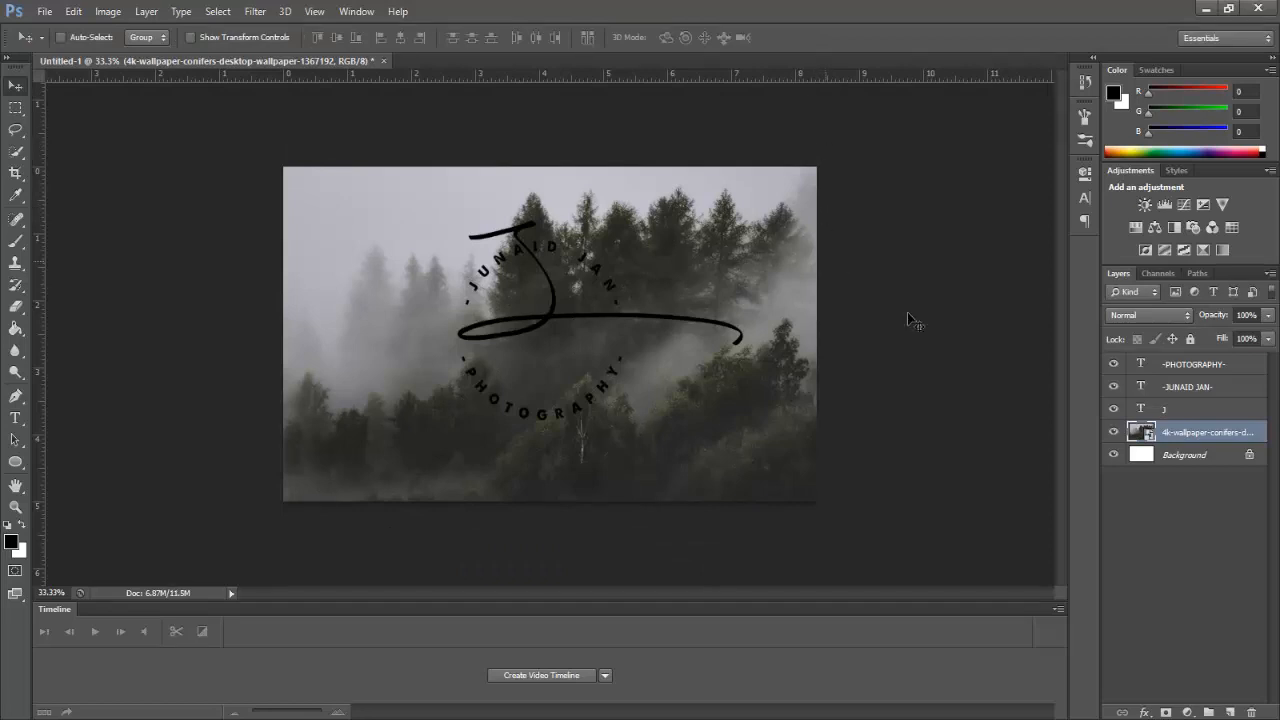
Step: Add a Solid Color fill layer in dark grey #313131 over the forest photo
click(1188, 712)
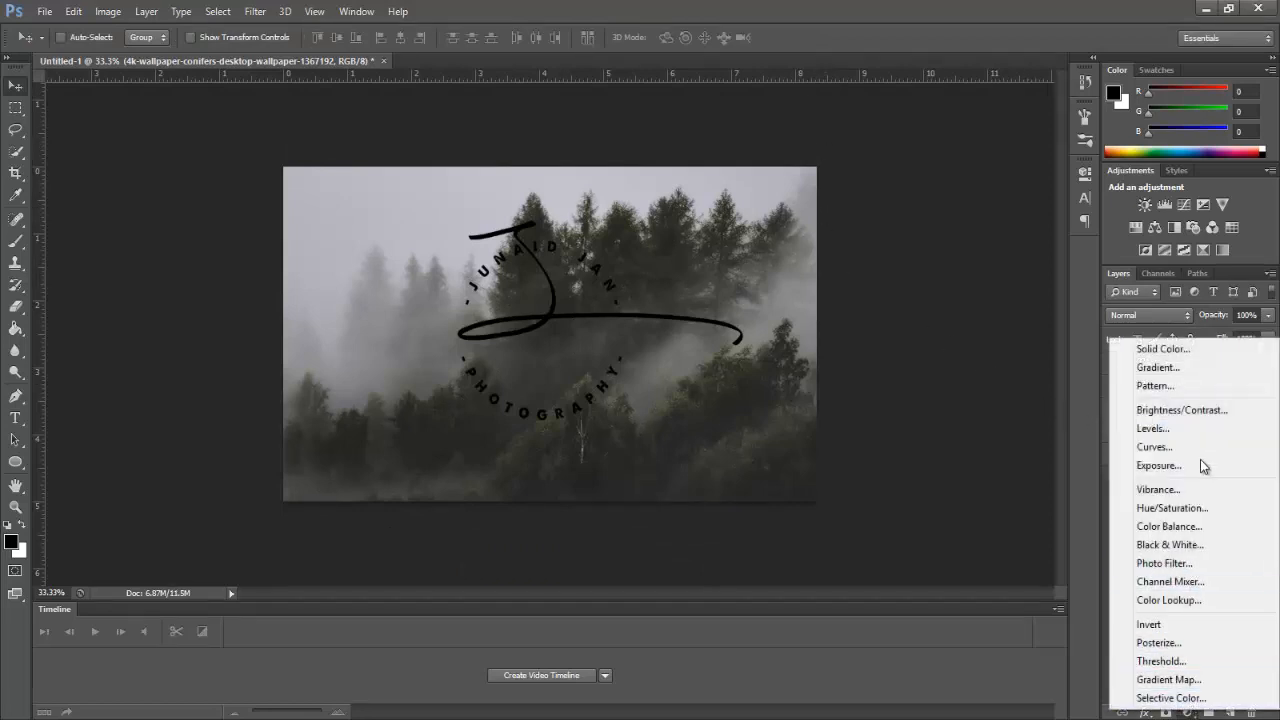
click(1163, 349)
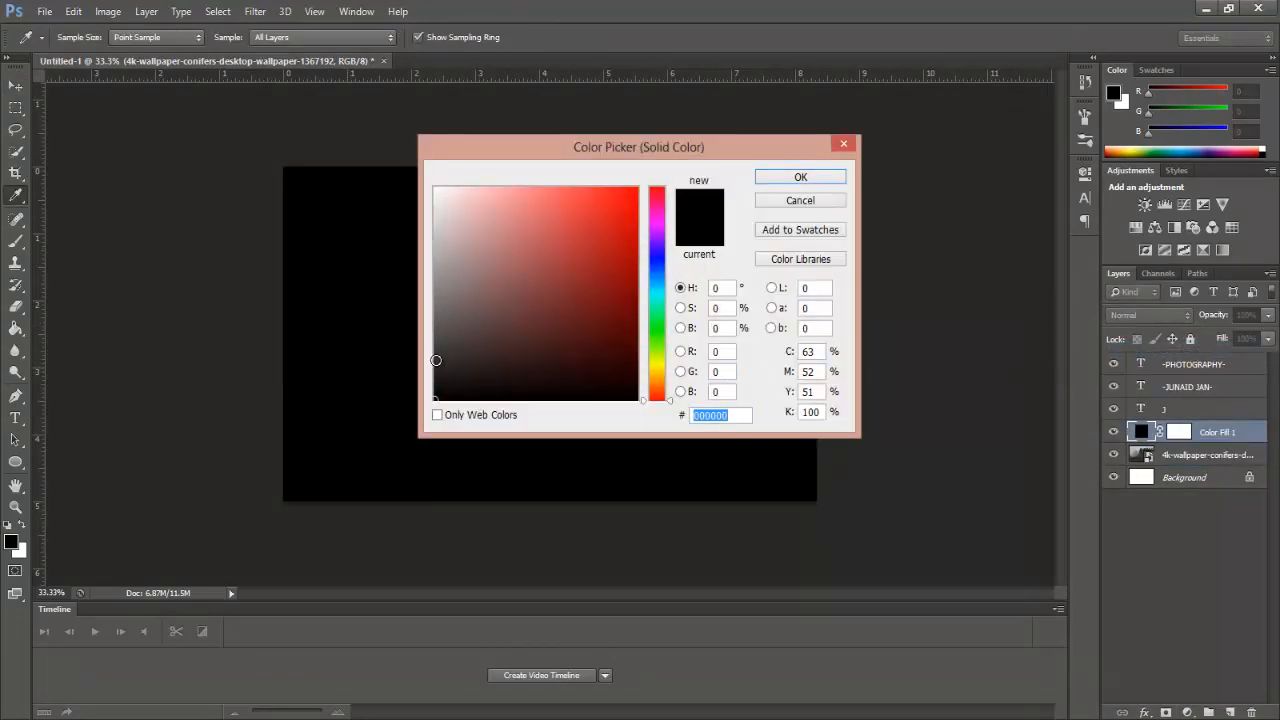
drag(438, 364, 435, 360)
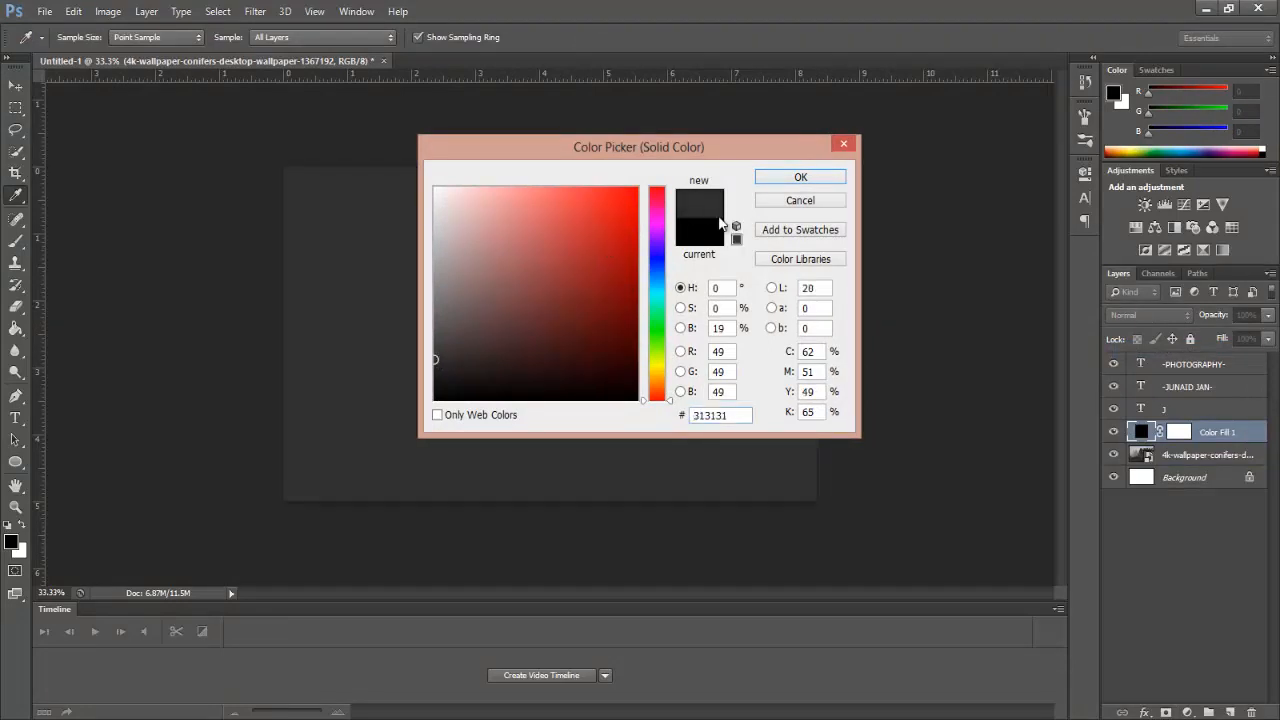
click(786, 180)
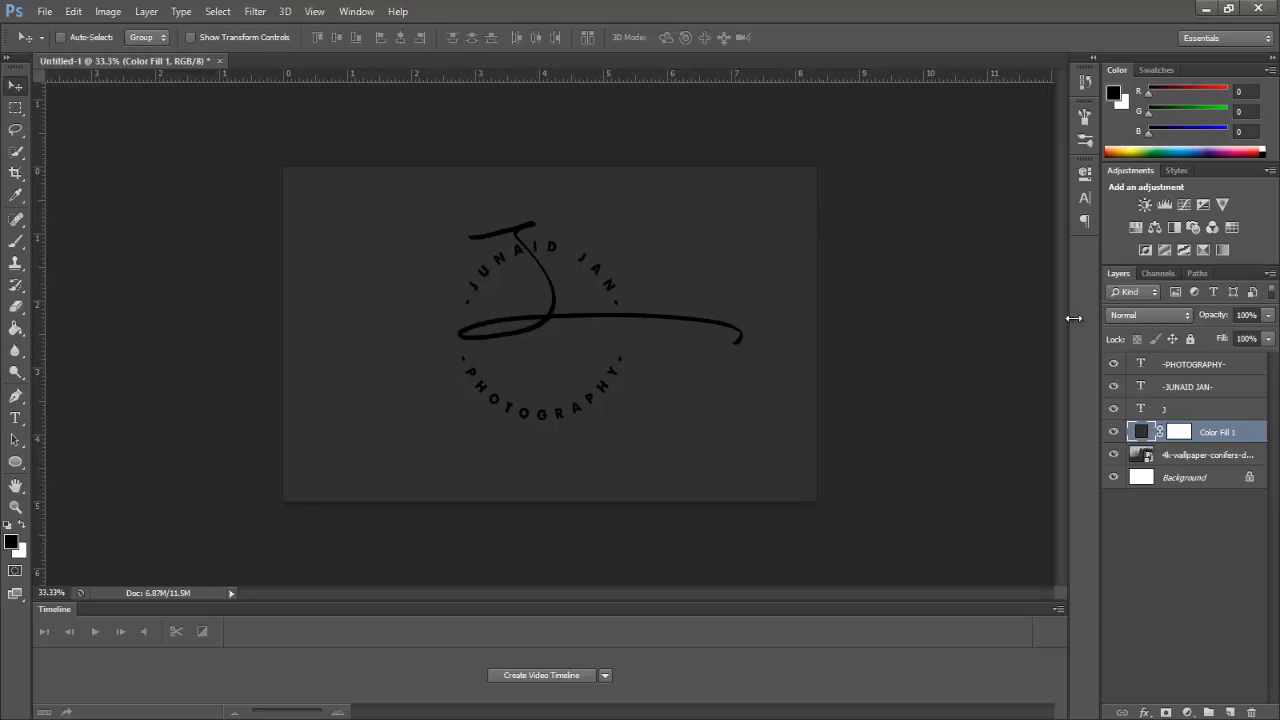
click(1227, 369)
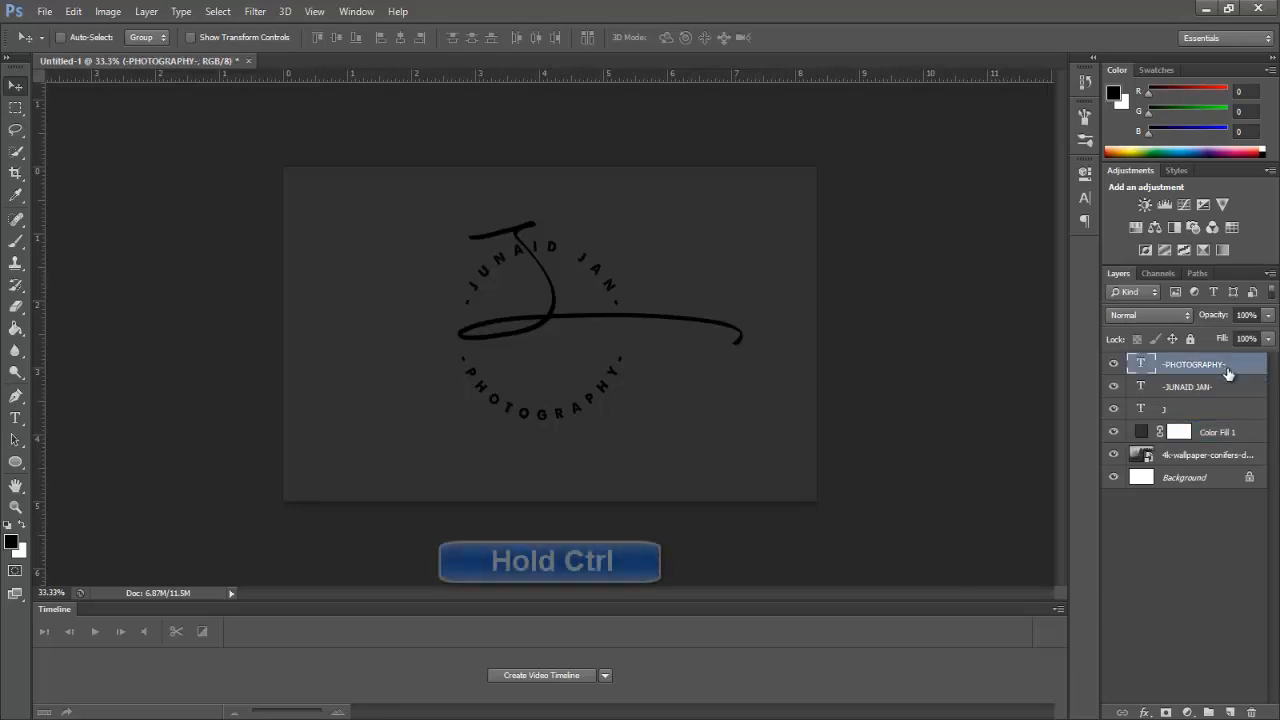
ctrl+click(1228, 387)
ctrl+click(1217, 410)
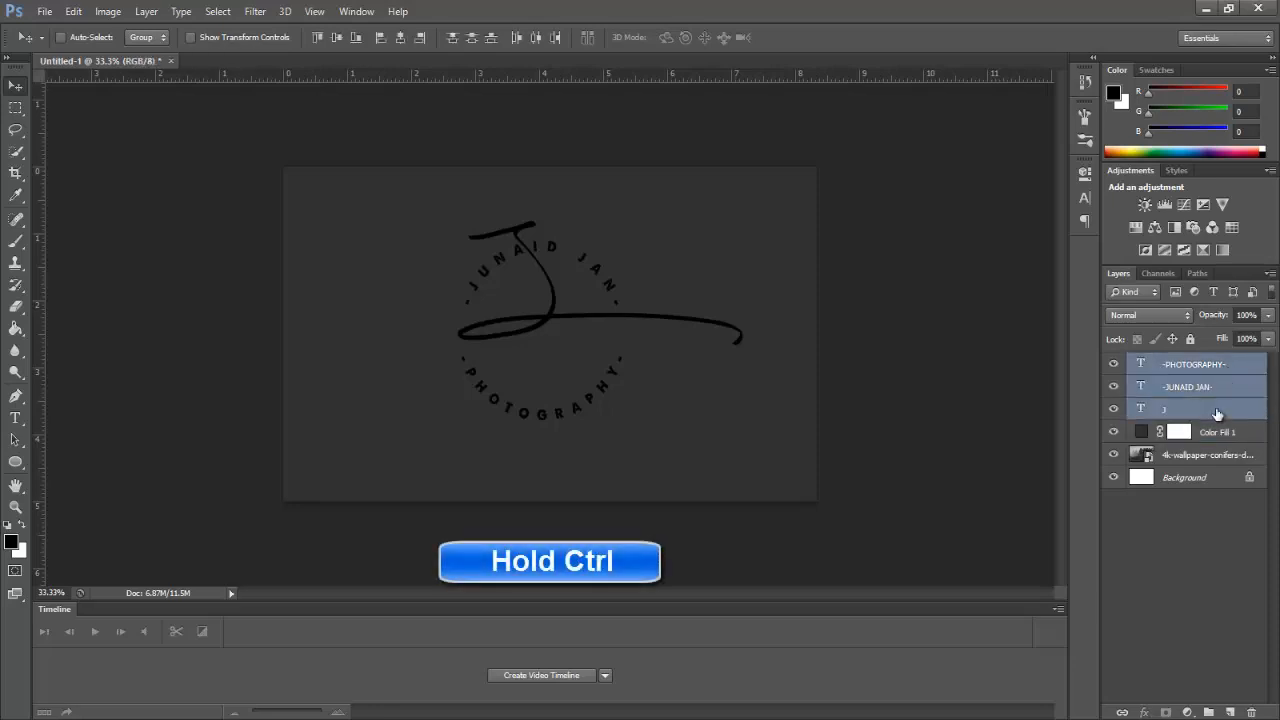
key(ctrl+g)
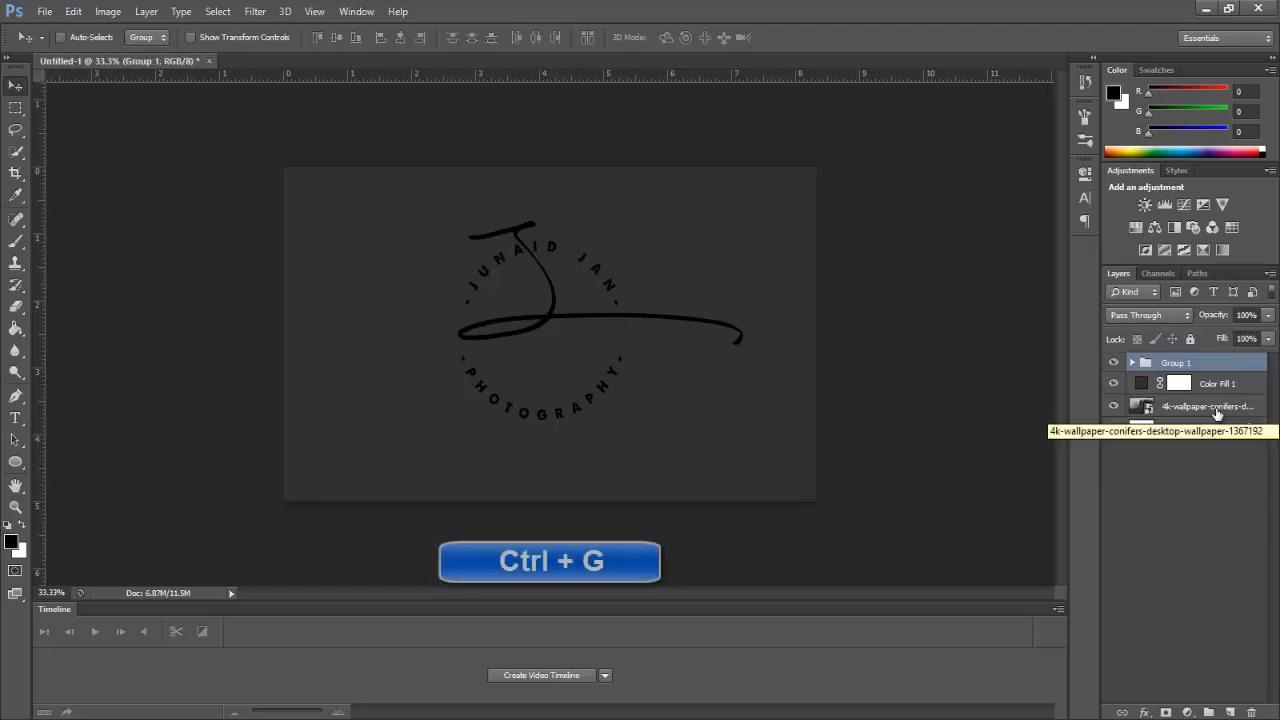
double_click(1176, 363)
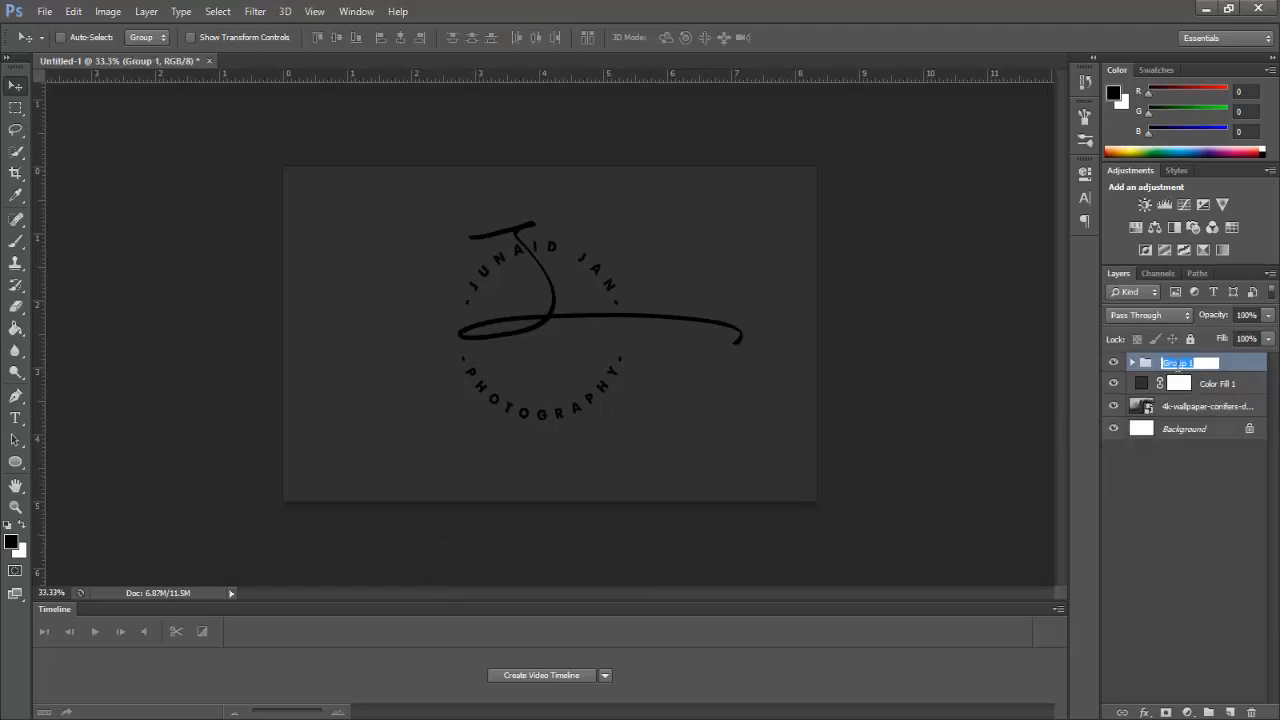
text(LOGO)
Step: Confirm the LOGO group name, expand it and select its three text layers
key(Return)
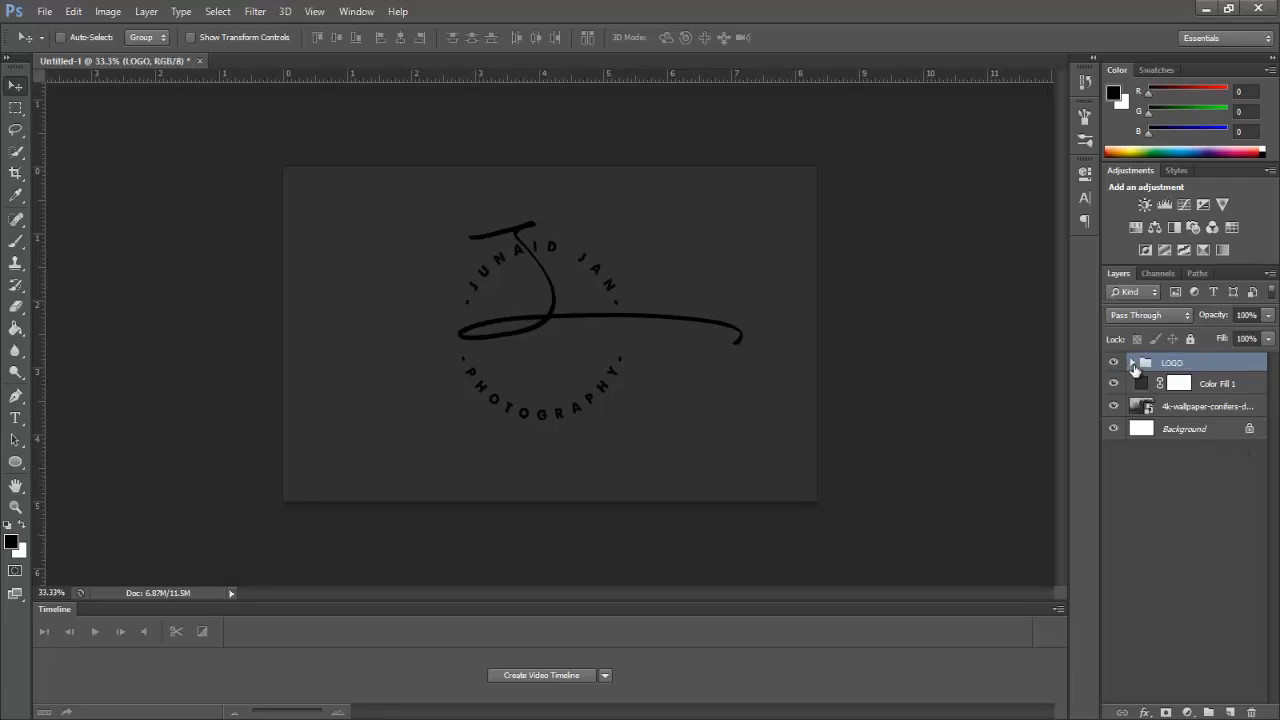
click(1133, 364)
click(1211, 394)
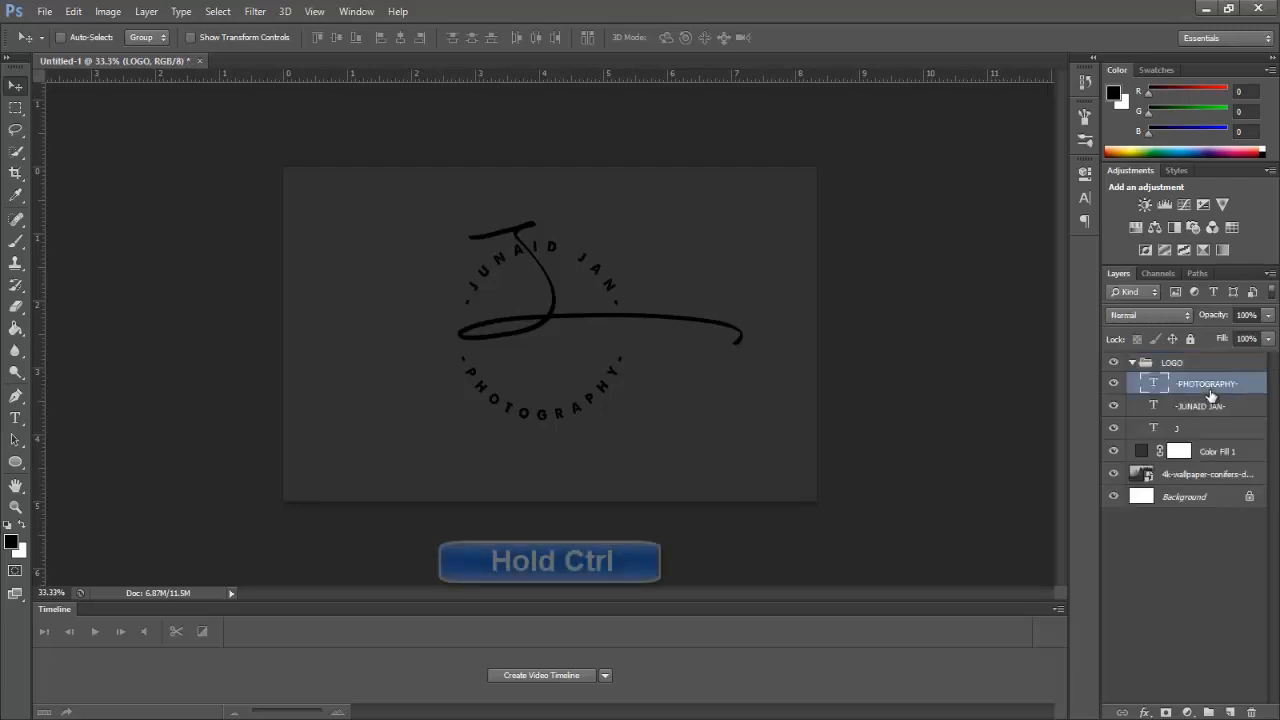
ctrl+click(1206, 408)
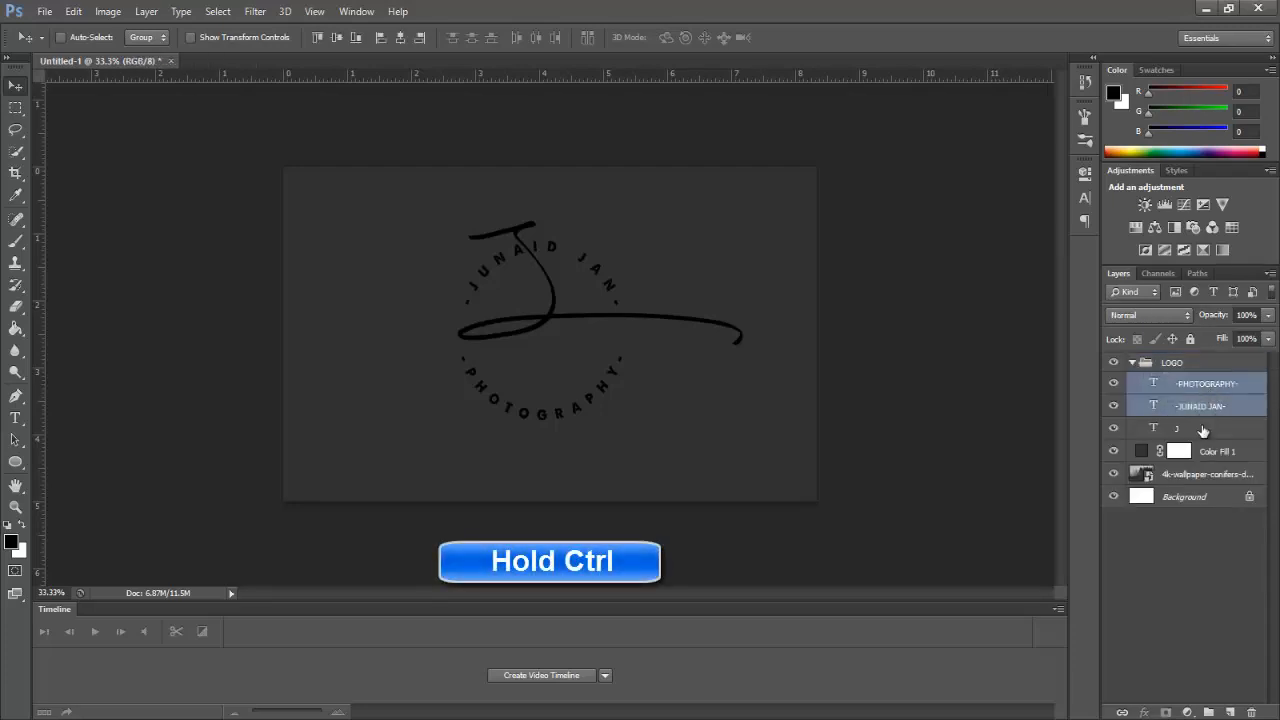
ctrl+click(1200, 429)
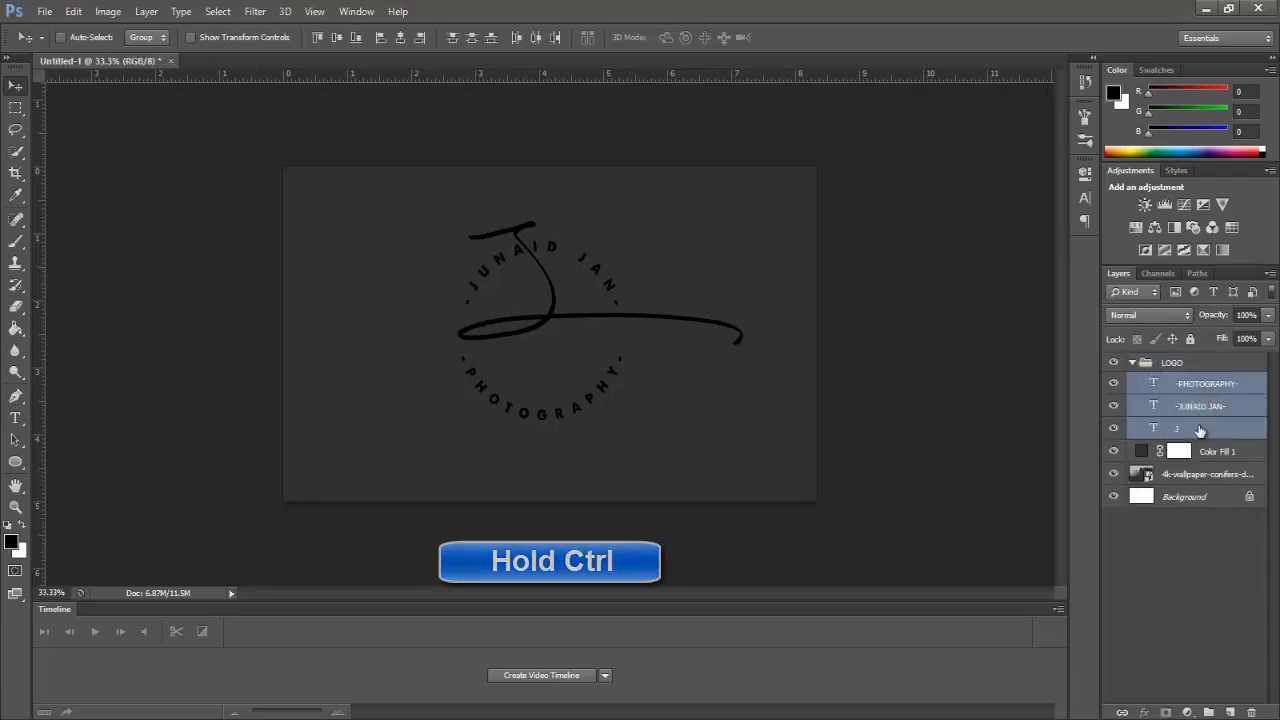
Step: Recolour the selected text layers bright yellow #ffea00 in the Character panel, then collapse LOGO
click(1084, 201)
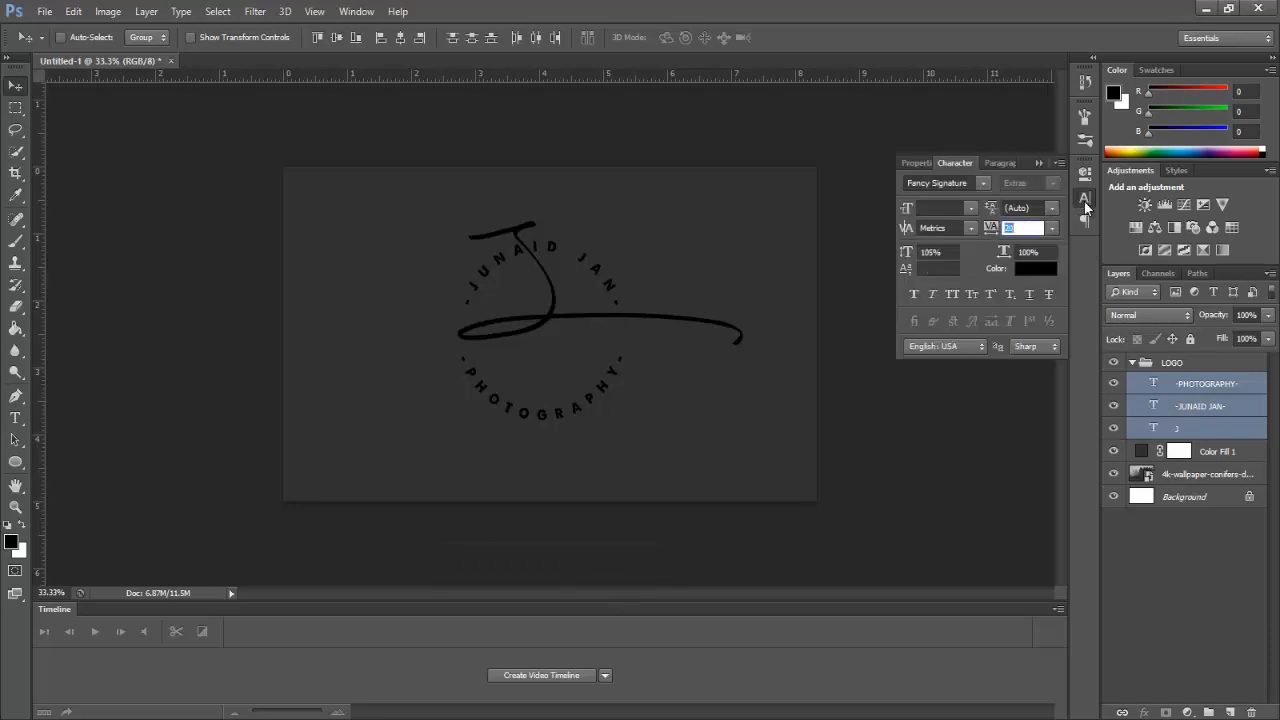
click(1035, 270)
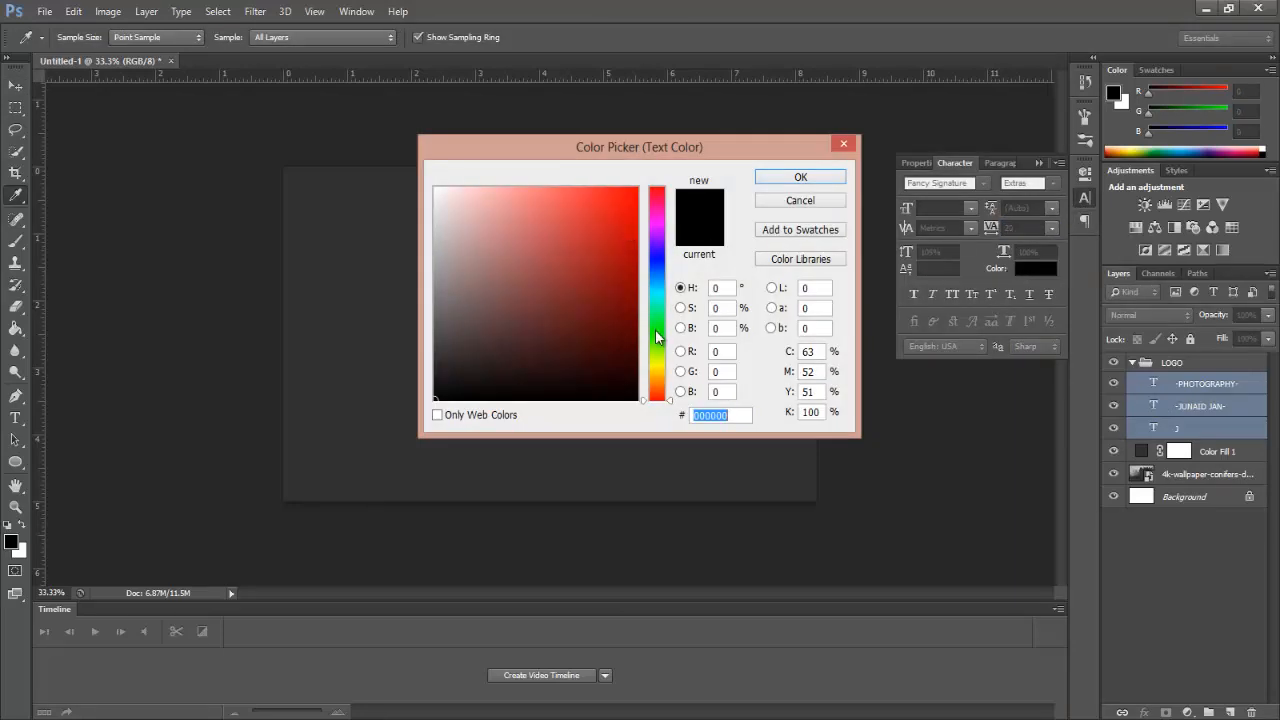
click(660, 362)
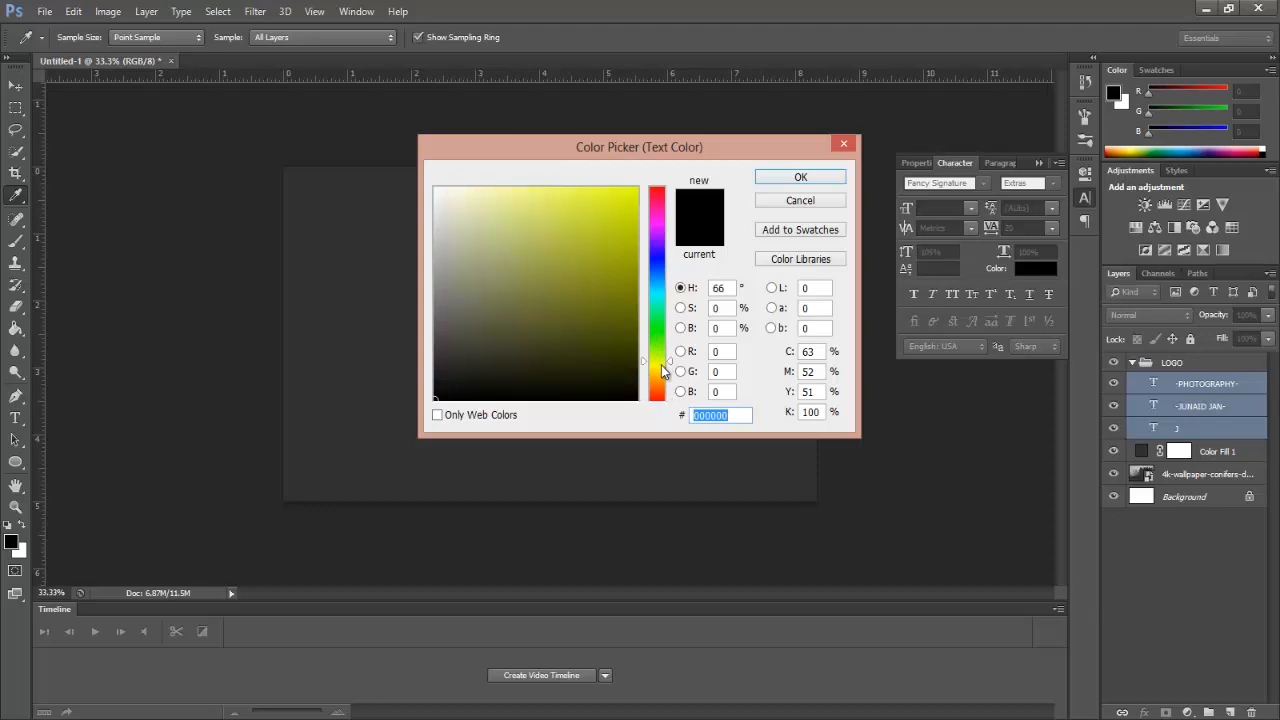
drag(623, 214, 645, 180)
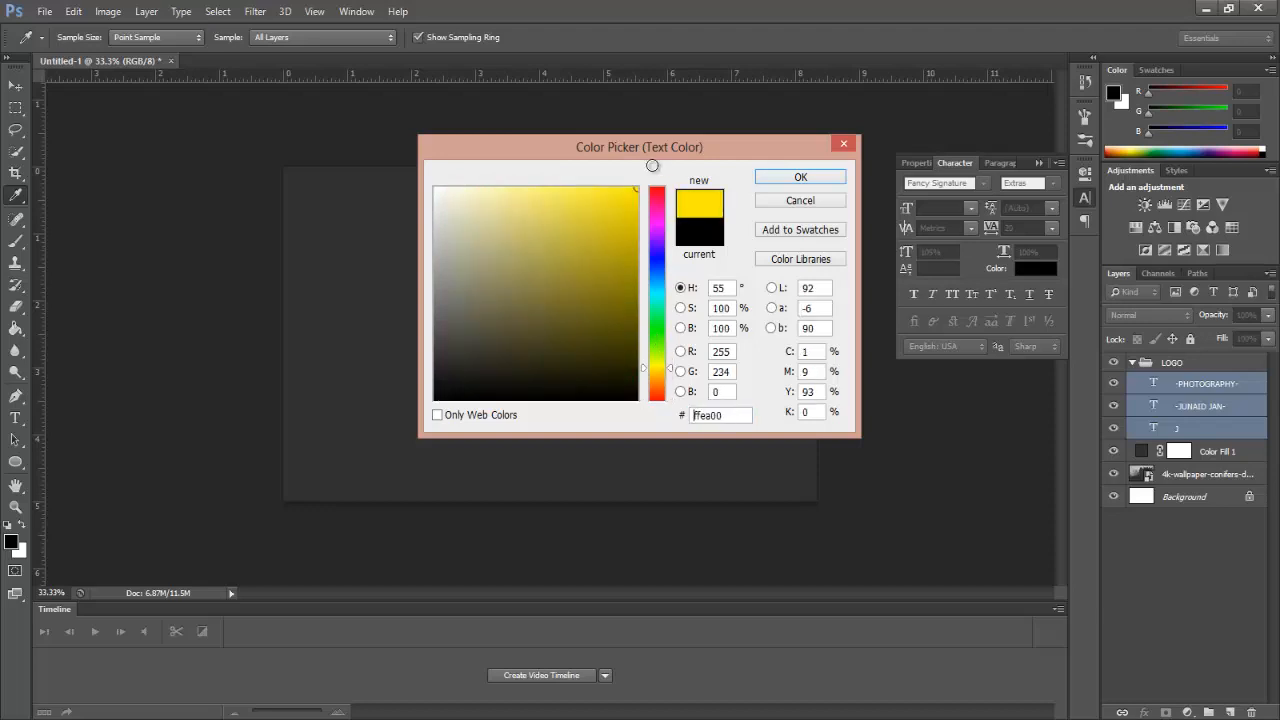
click(798, 177)
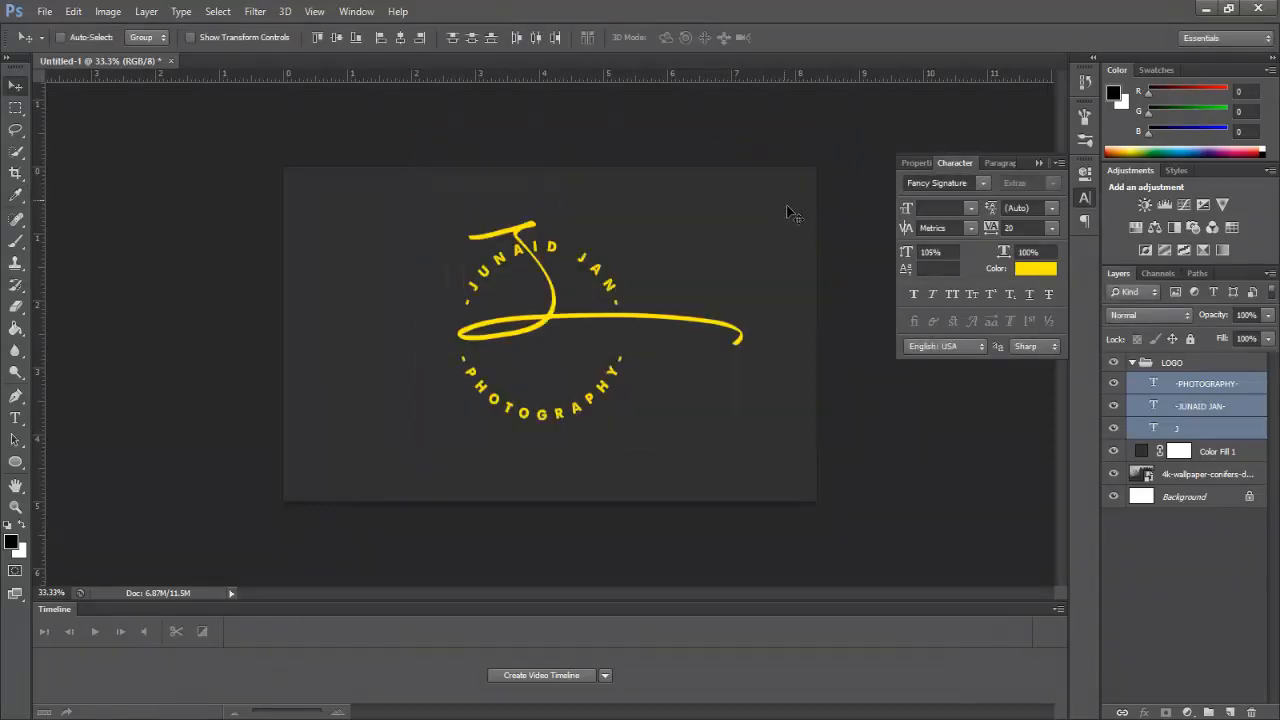
click(1046, 163)
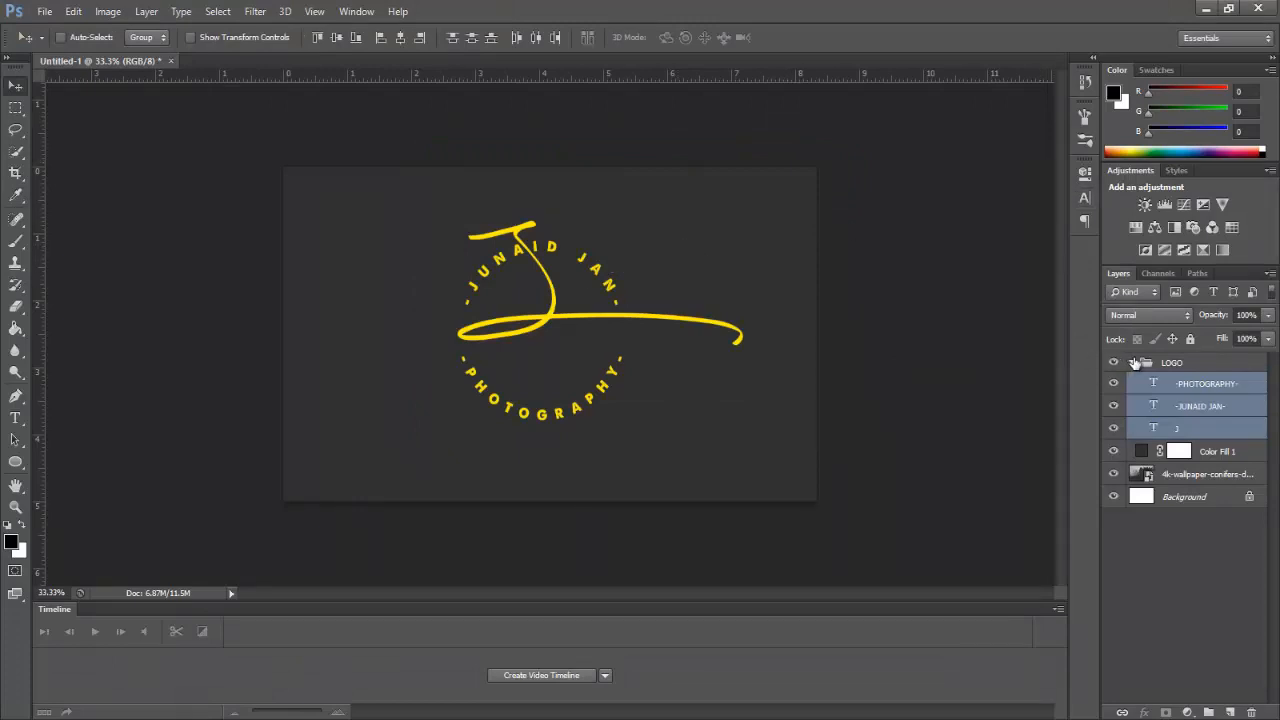
click(1133, 362)
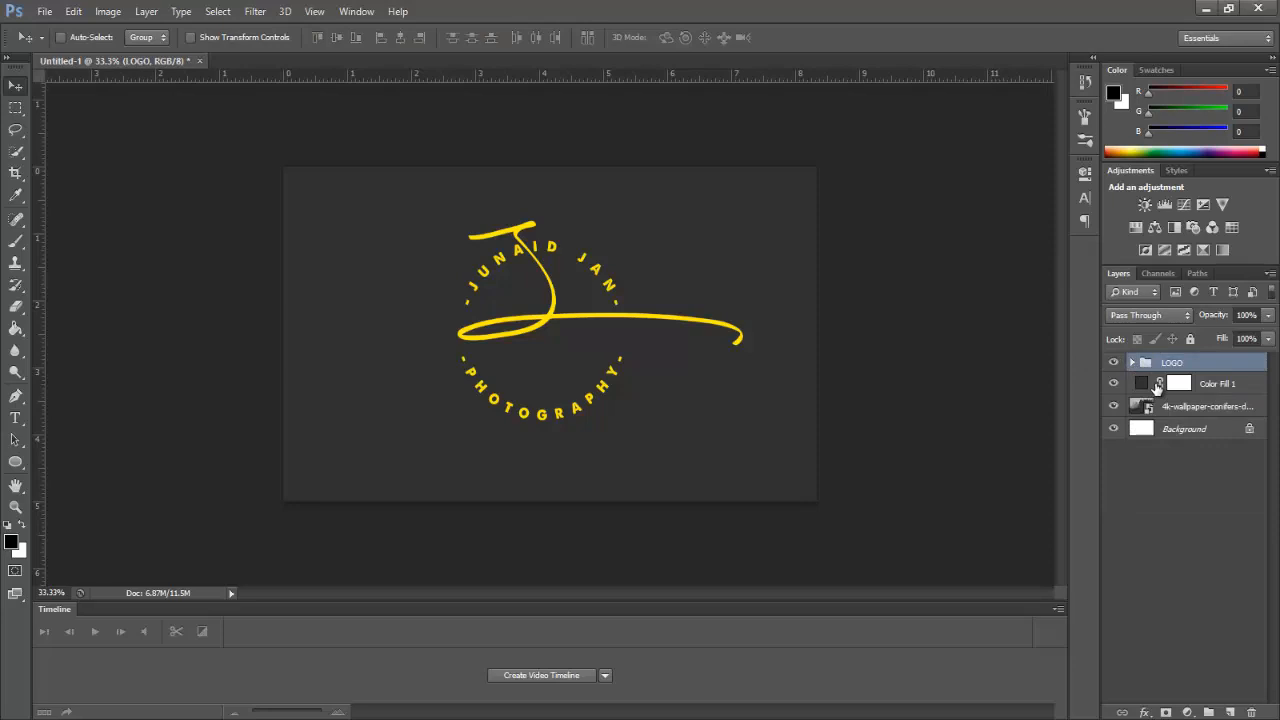
Step: Lower the Color Fill 1 layer's opacity to 66% so the forest shows through
click(1208, 384)
drag(1222, 316, 1210, 318)
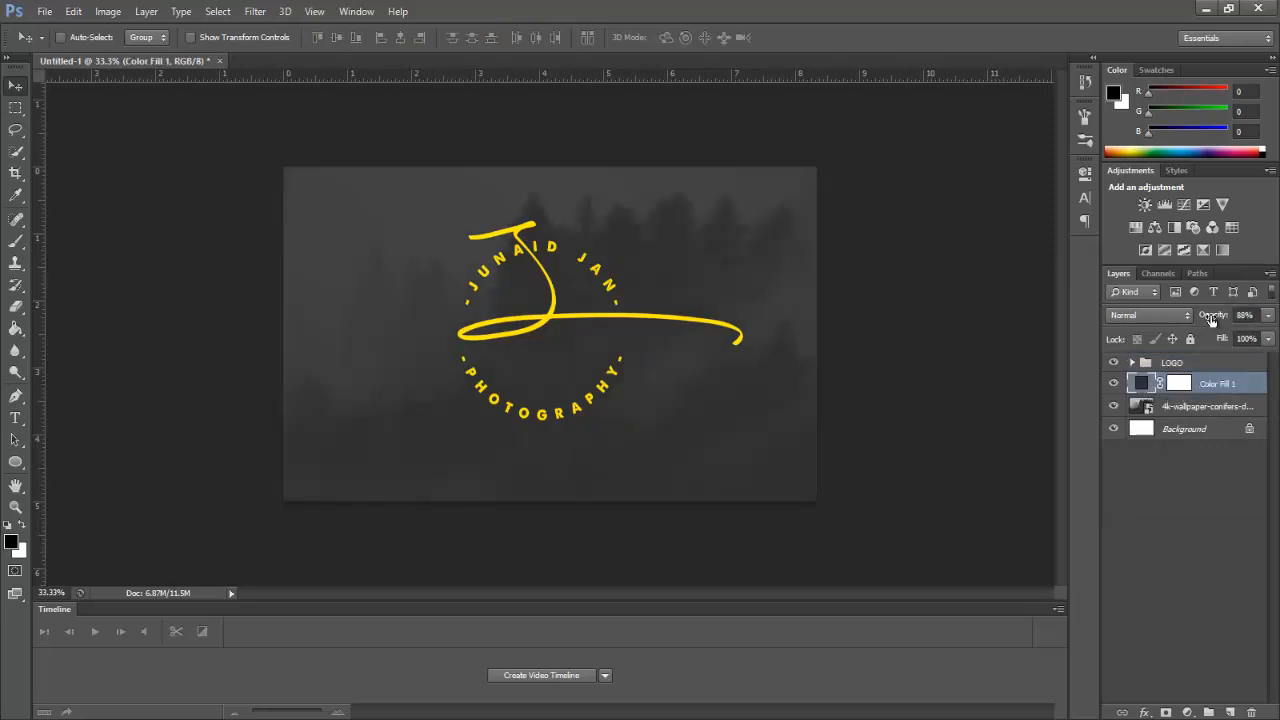
drag(1212, 318, 1205, 317)
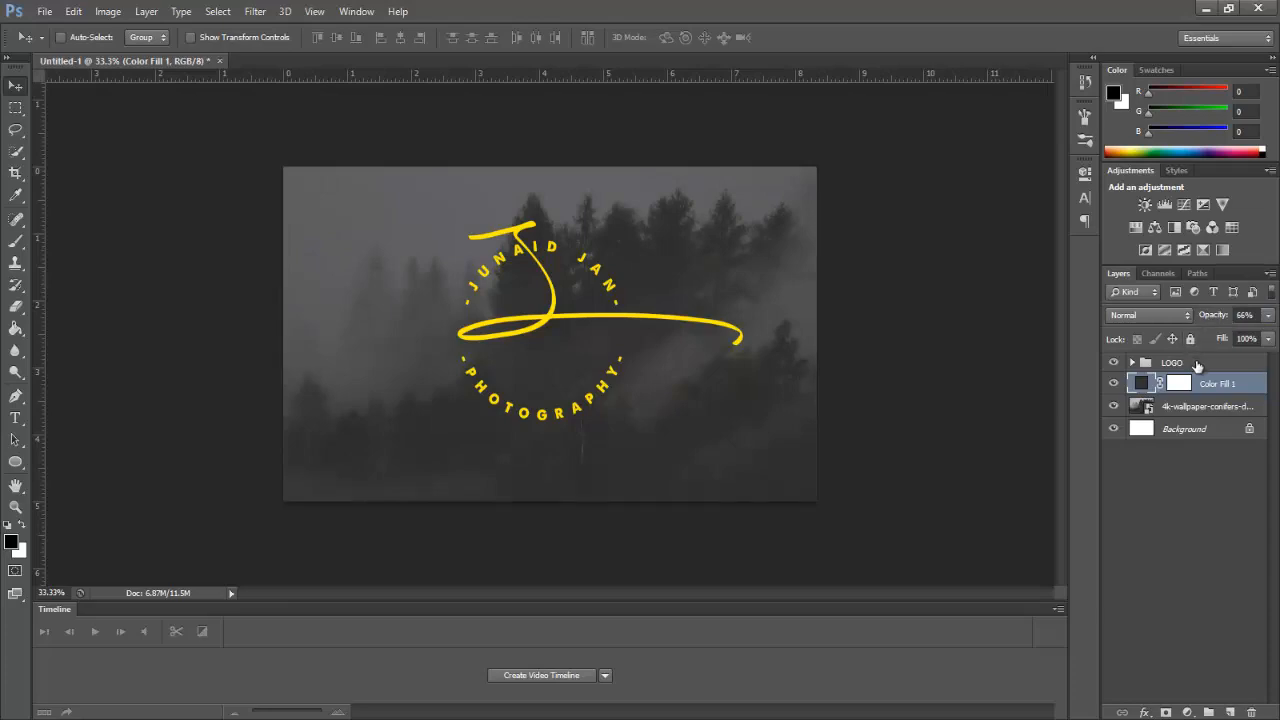
double_click(1198, 363)
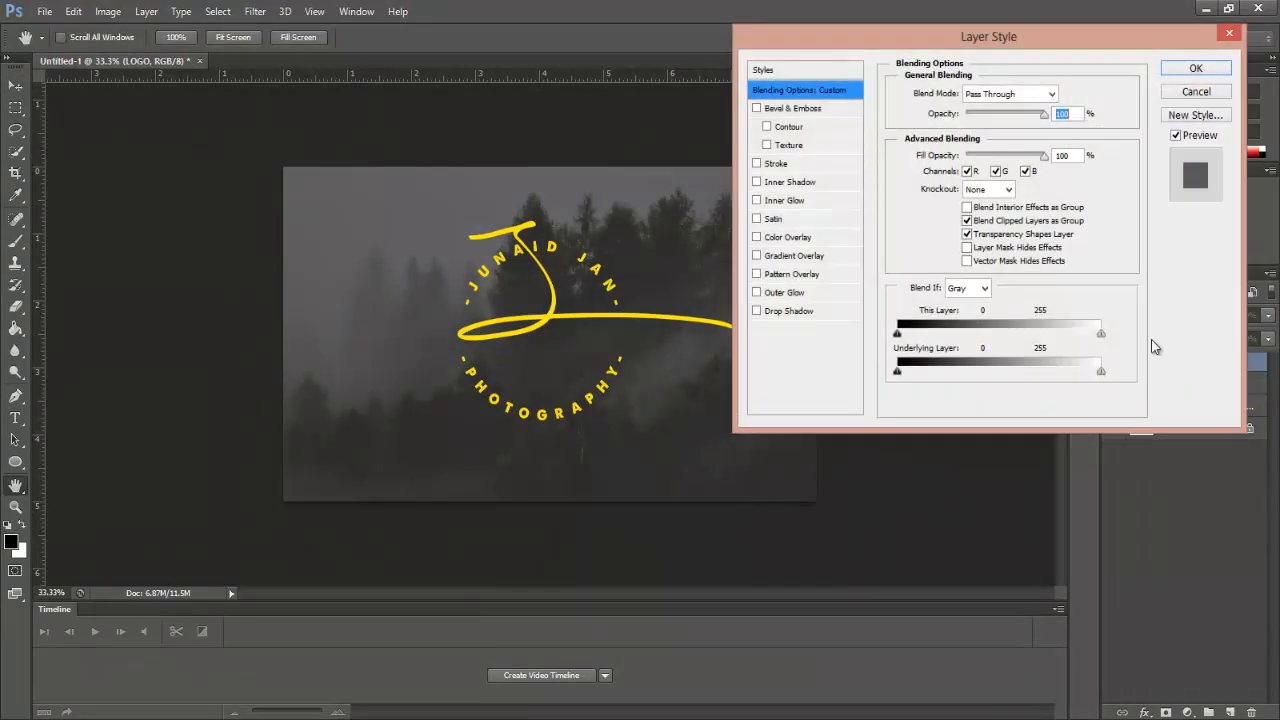
Step: Apply an Inner Bevel & Emboss to the LOGO group with Depth set to 70%
click(757, 109)
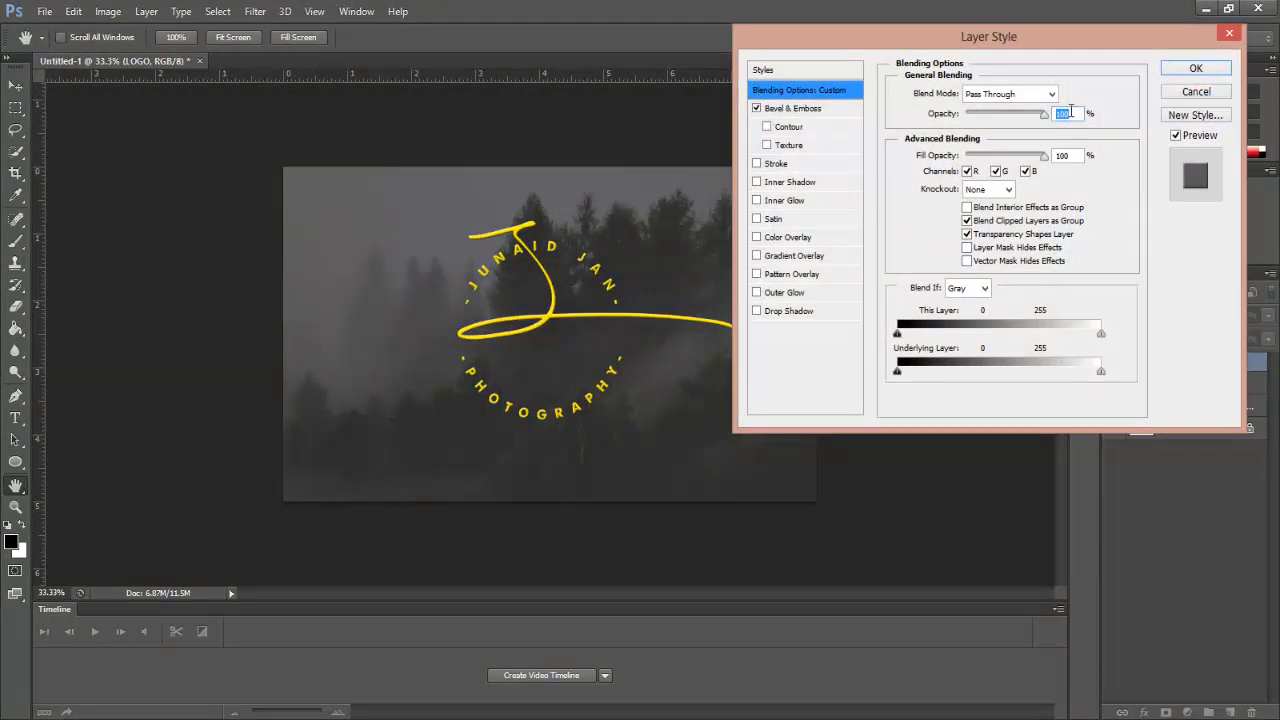
click(810, 108)
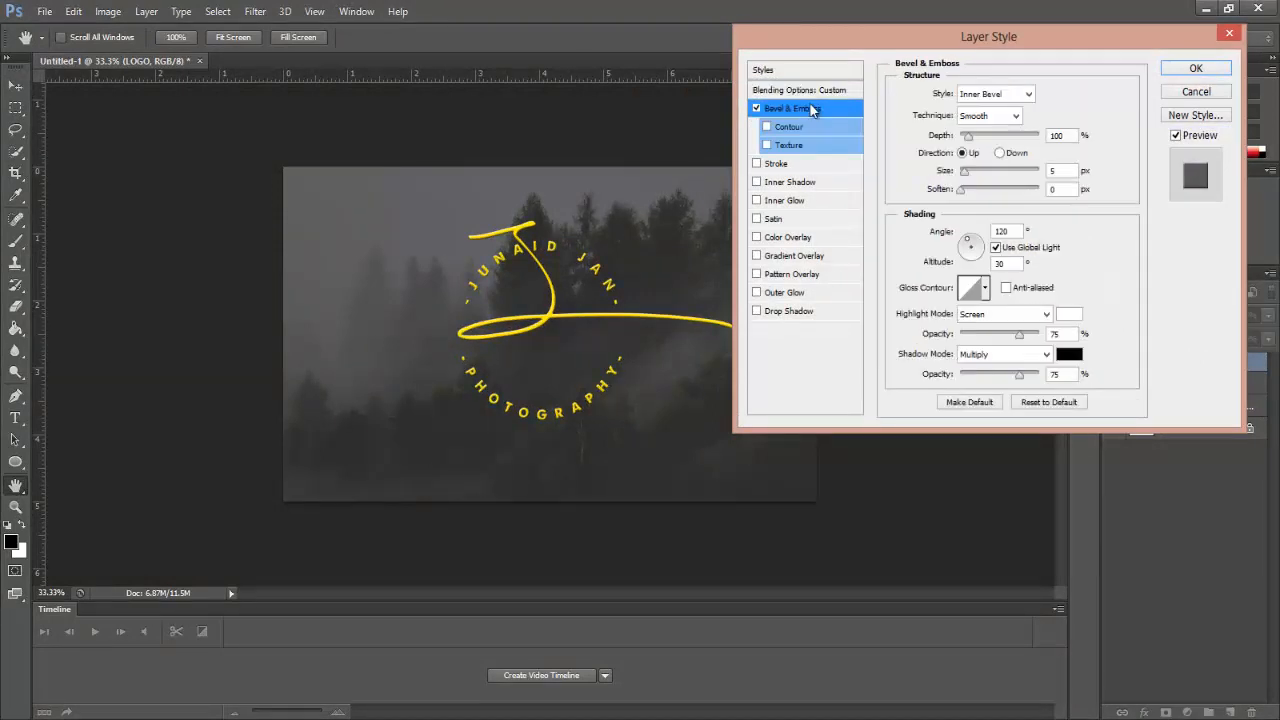
double_click(1056, 135)
text(70)
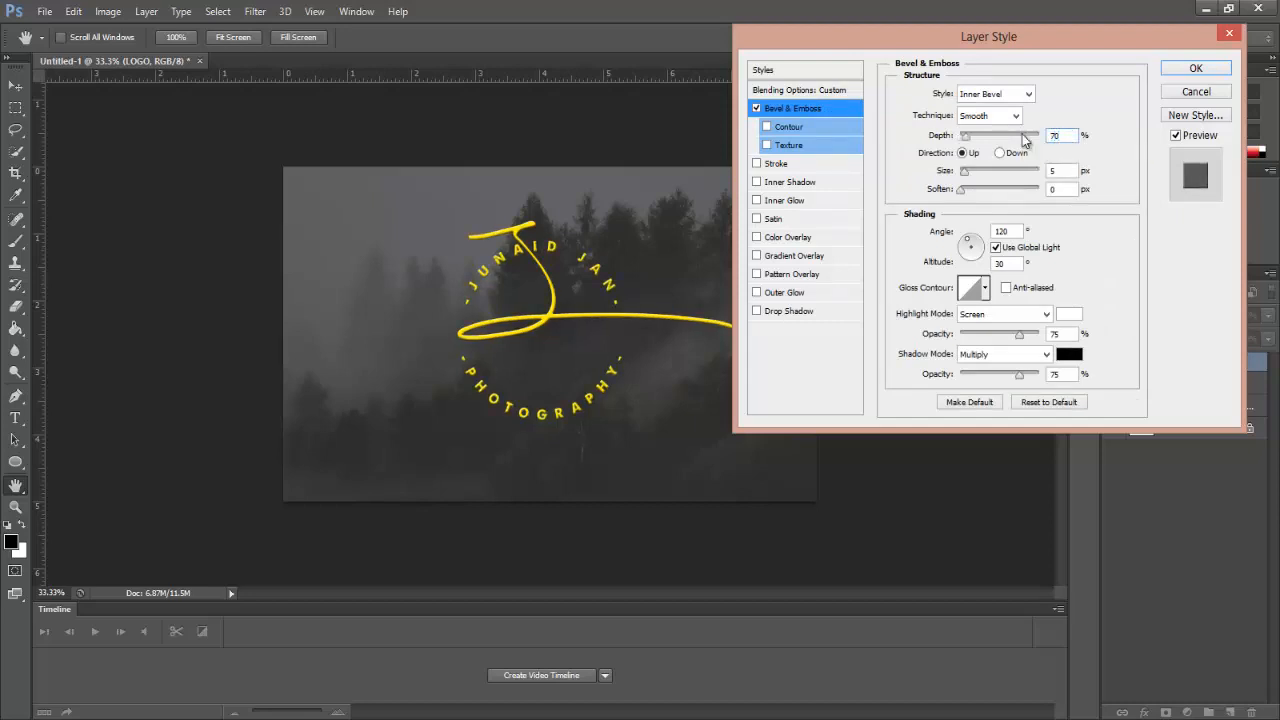
click(1190, 68)
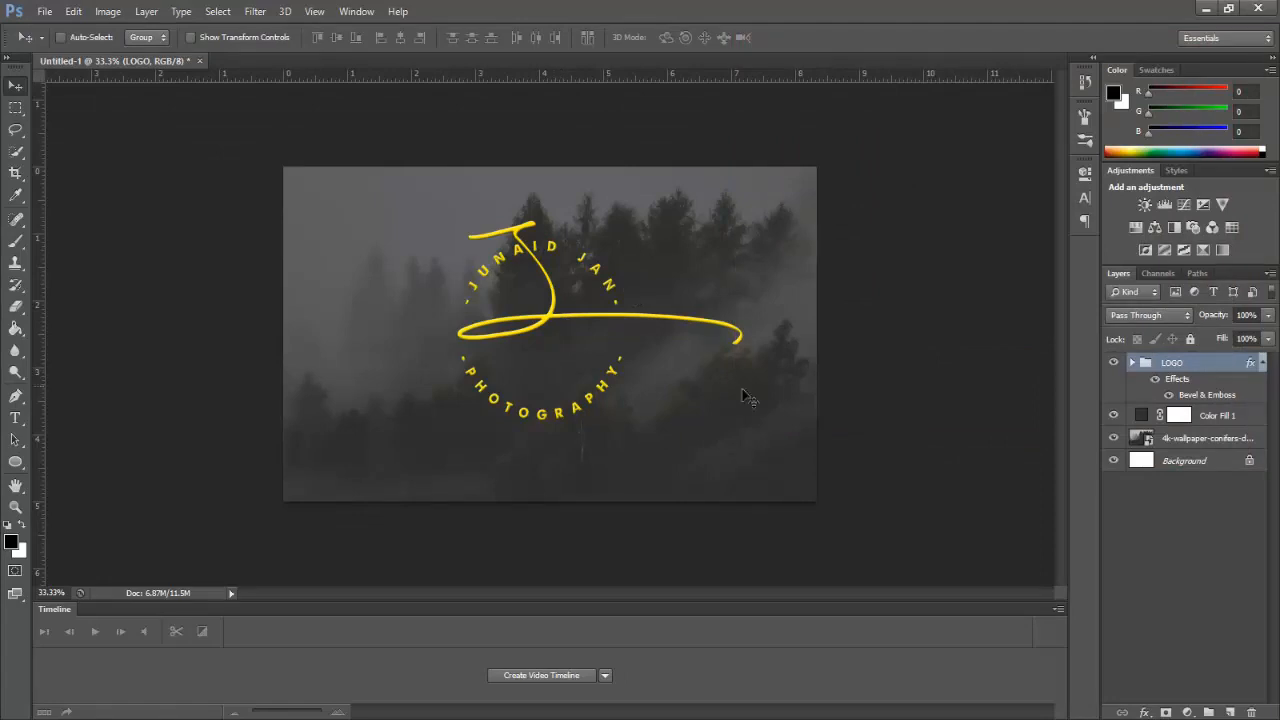
Step: Hide the fill, photo and background layers and save the logo as LOGO.png on the Desktop
click(1160, 488)
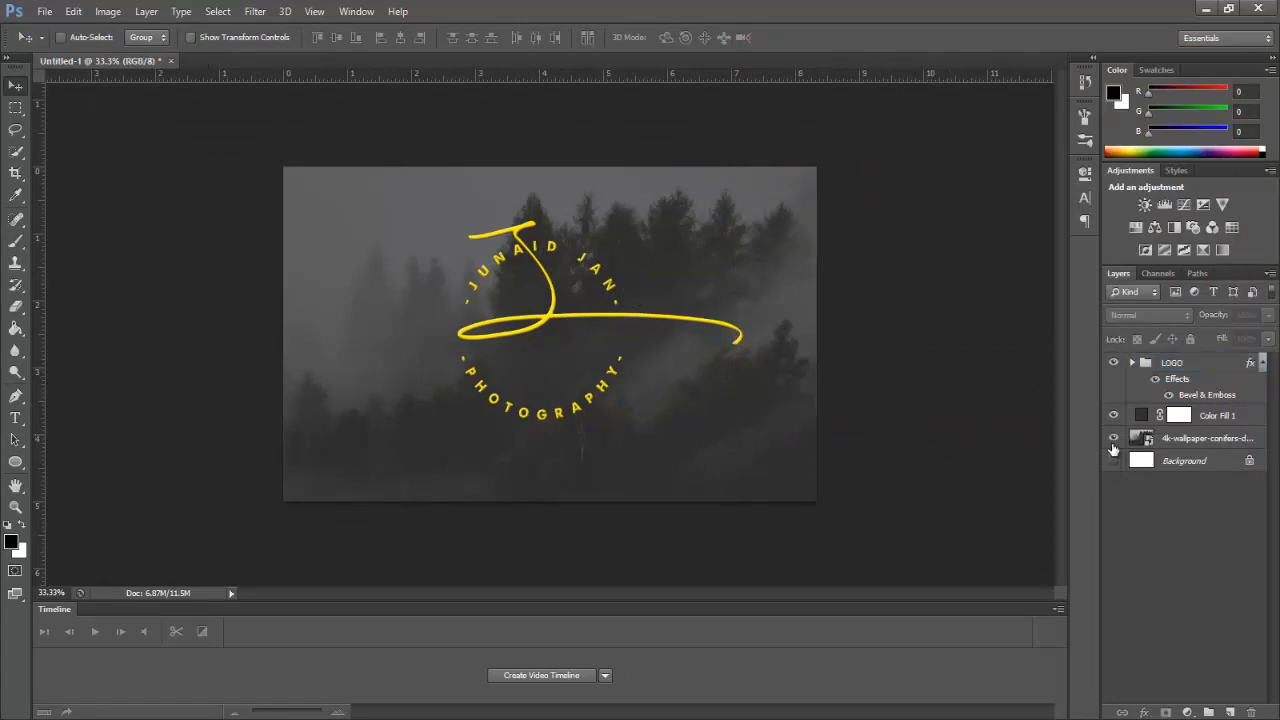
drag(1113, 438, 1113, 415)
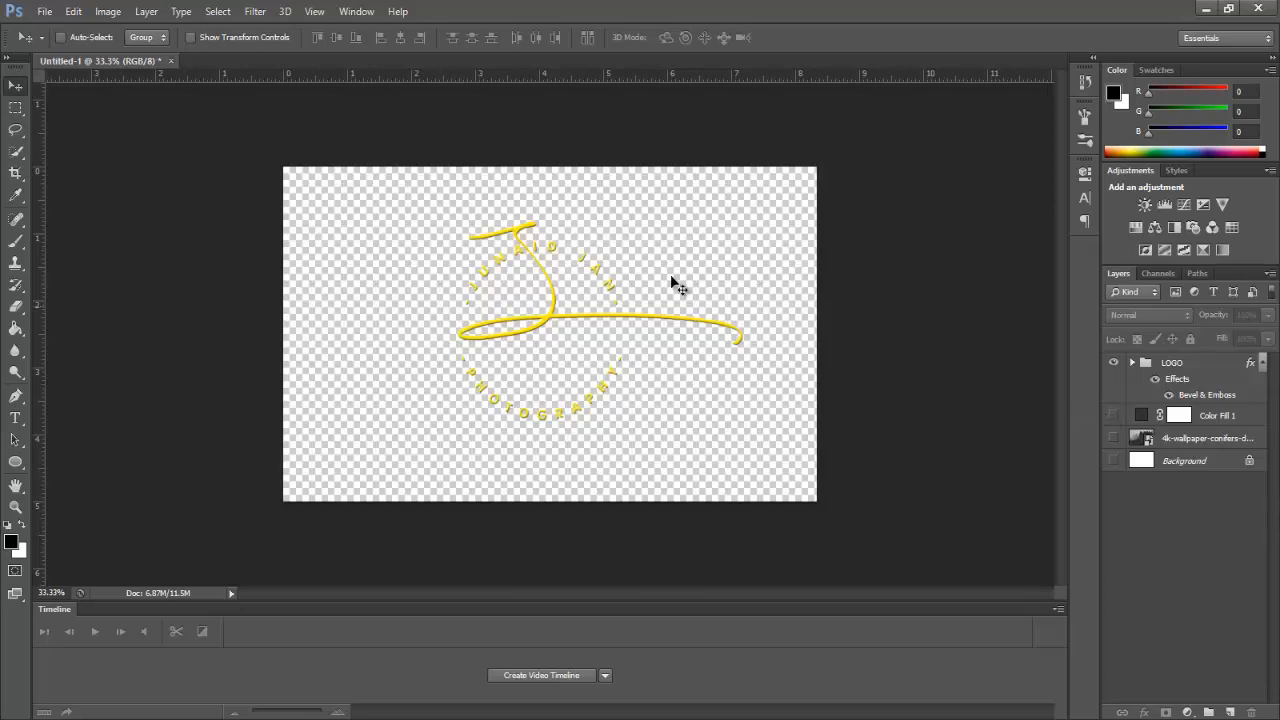
click(56, 9)
click(80, 213)
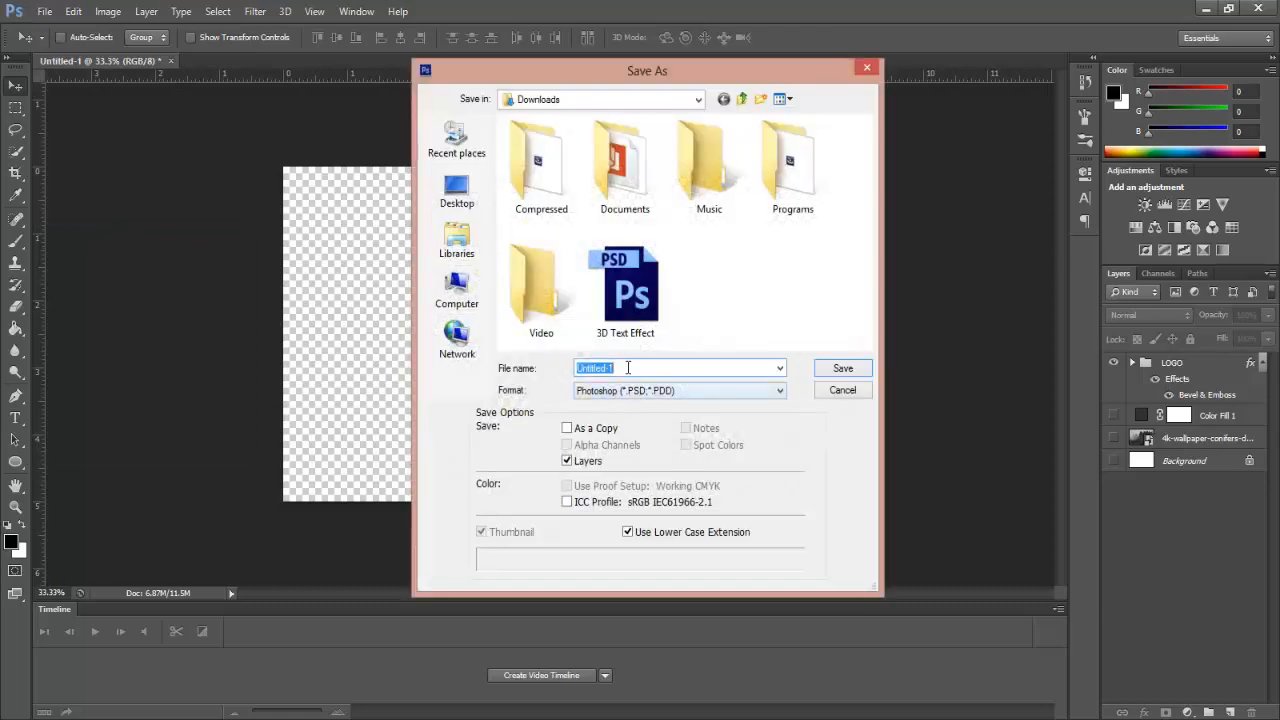
text(LOGO)
click(470, 200)
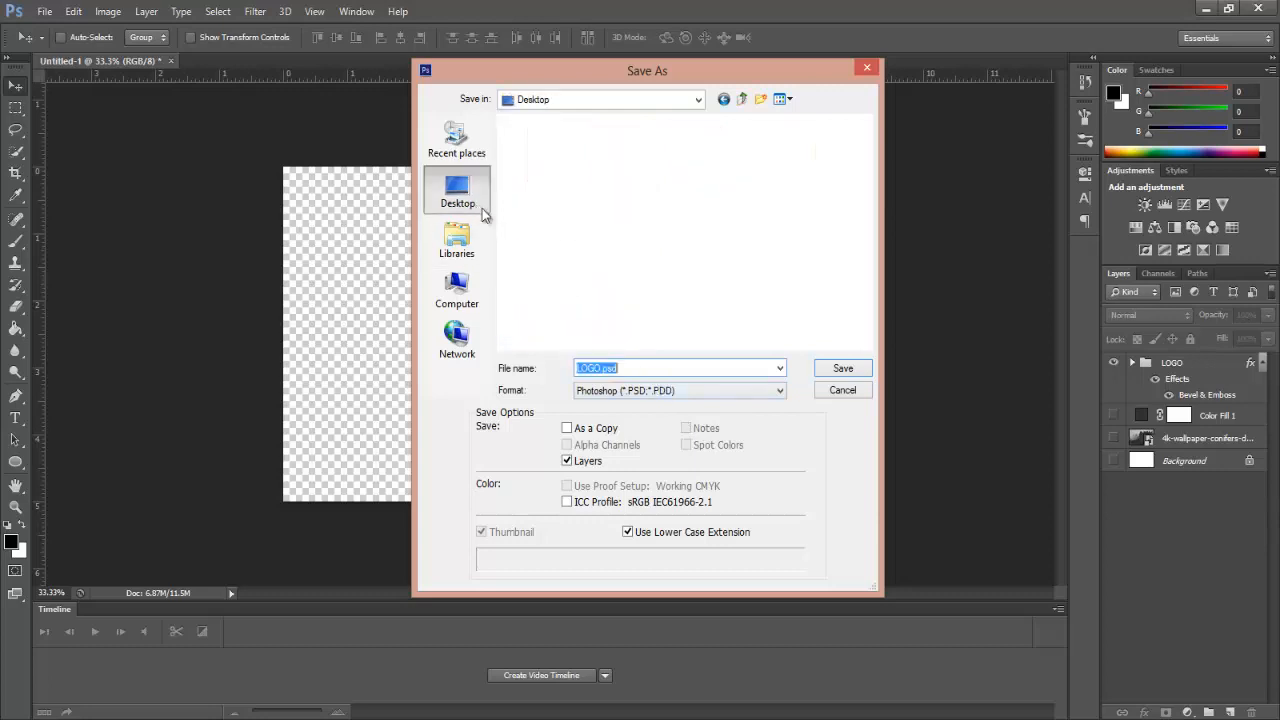
click(638, 393)
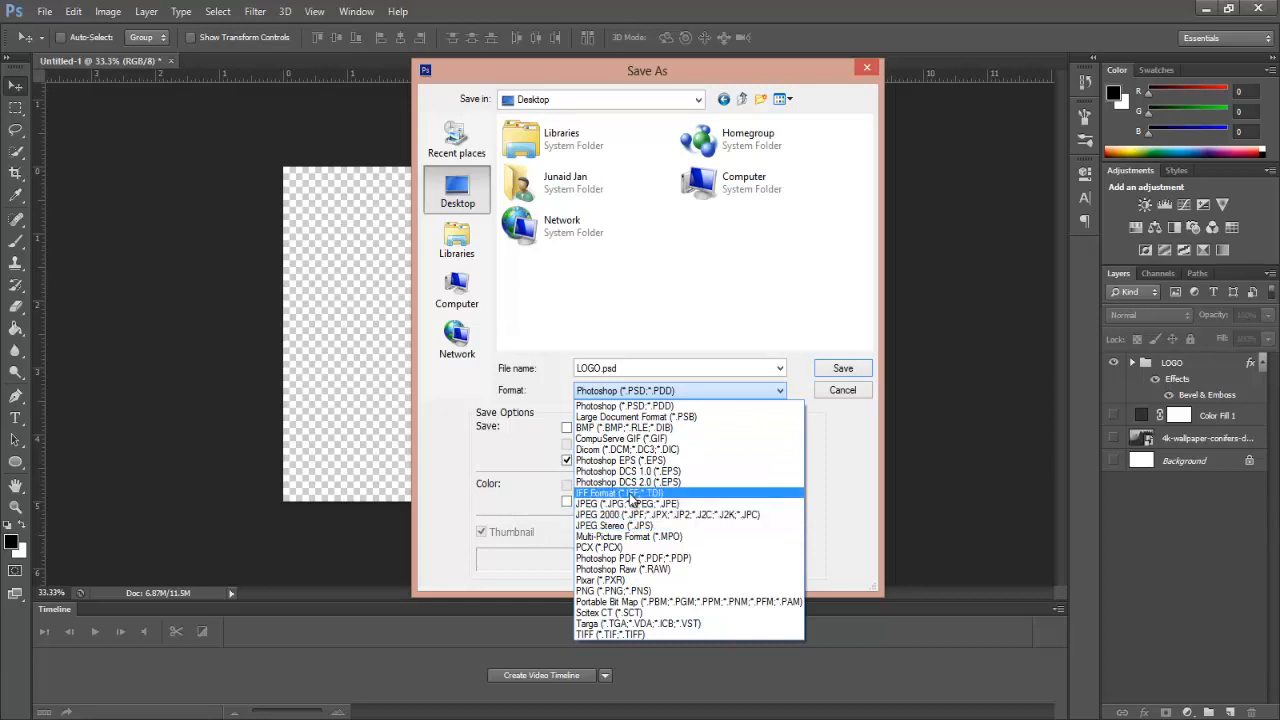
click(676, 593)
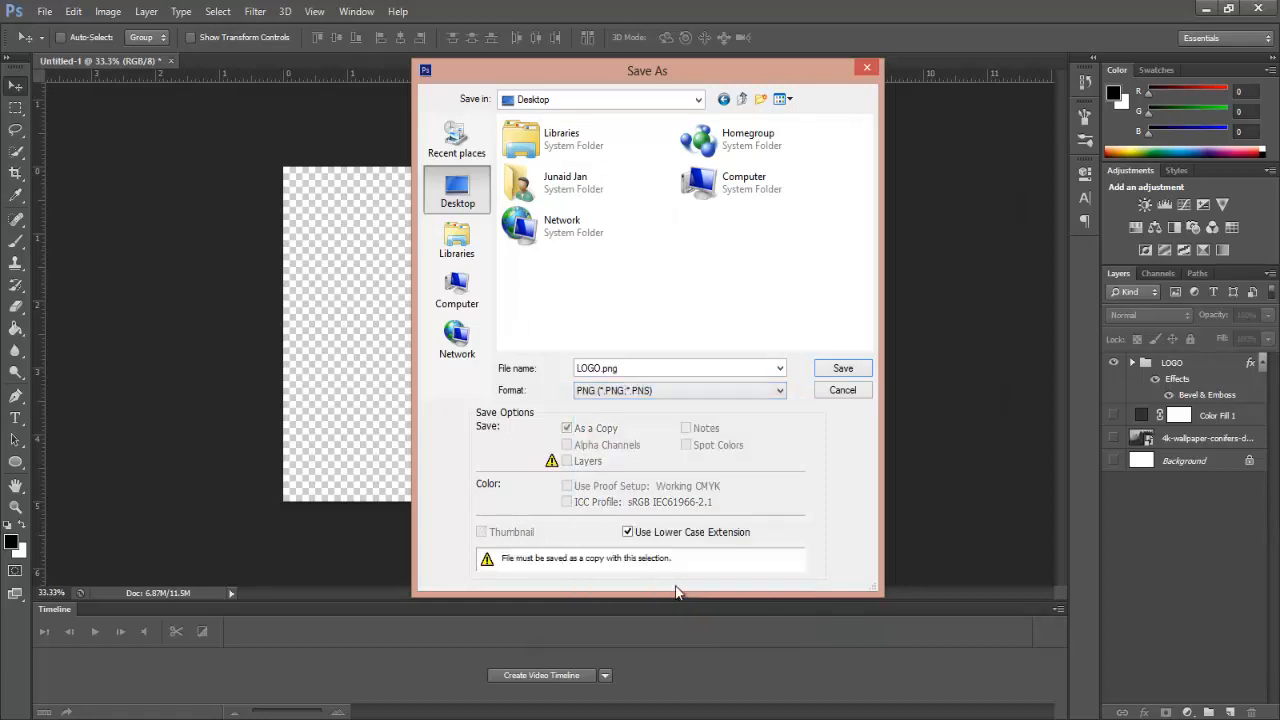
click(845, 370)
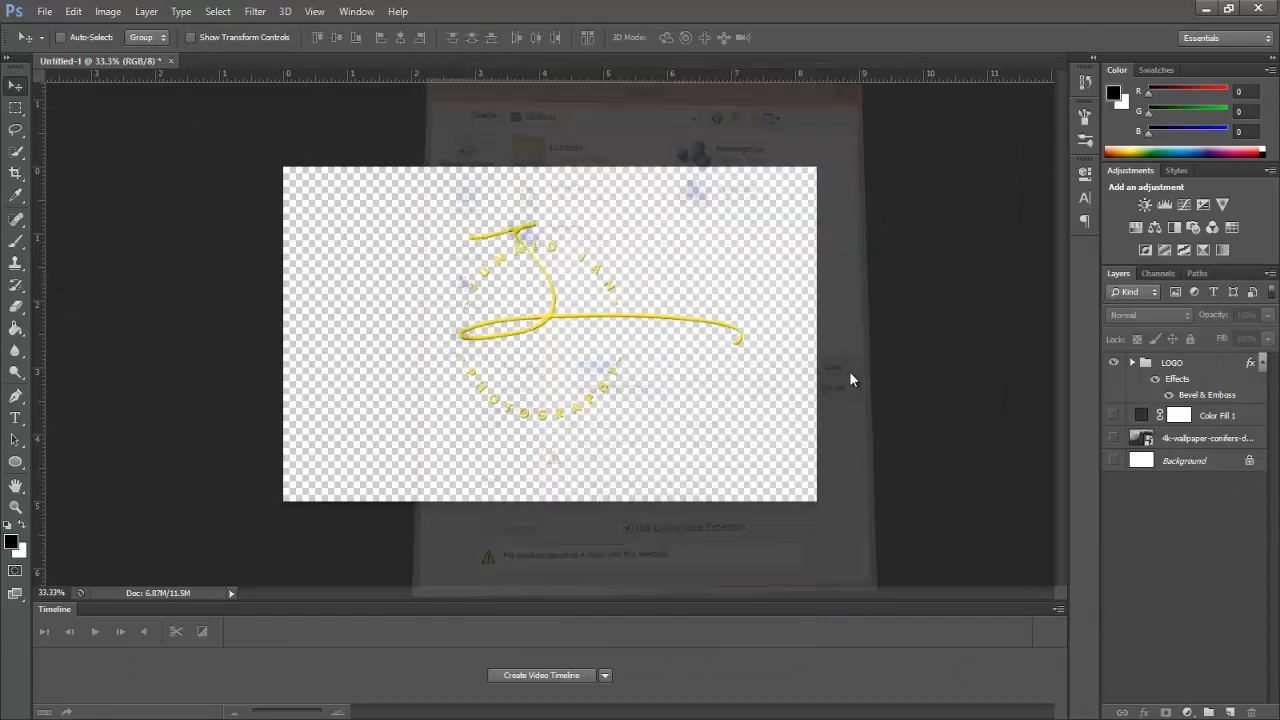
click(692, 230)
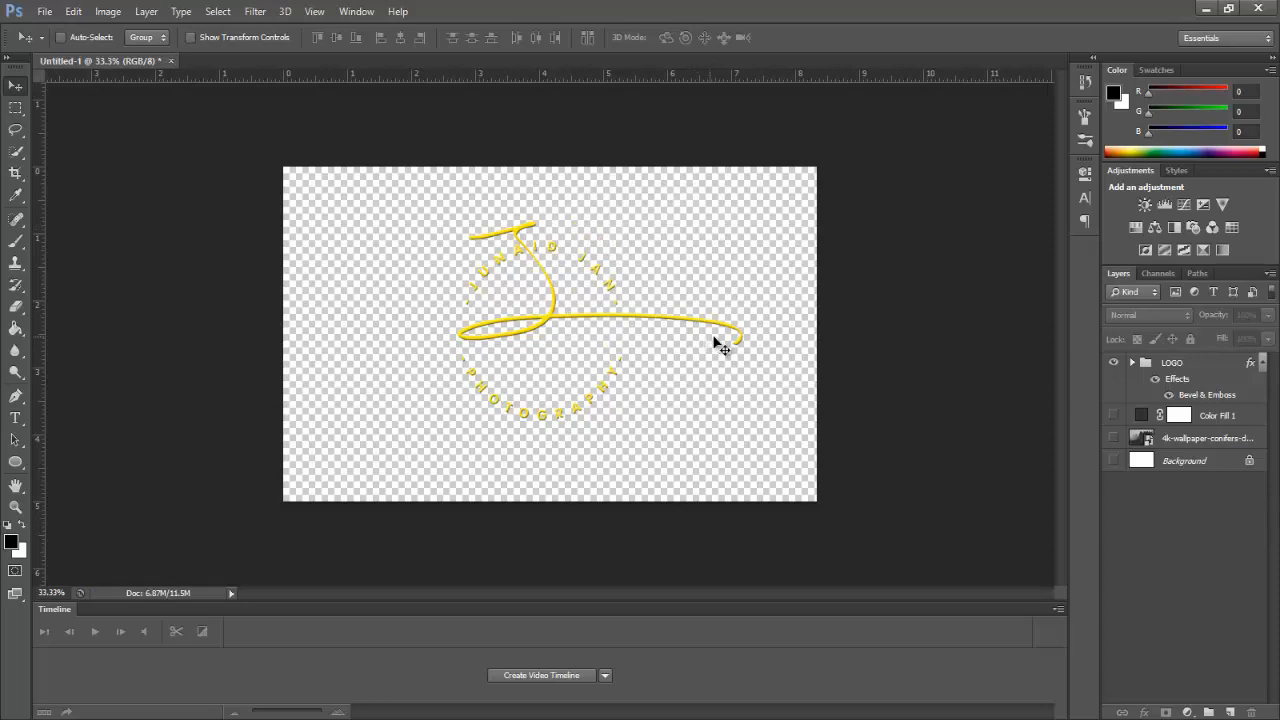
Step: Open 4k-wallpaper-clouds-dawn-1261728.jpg from Downloads, keeping its embedded colour profile
click(44, 11)
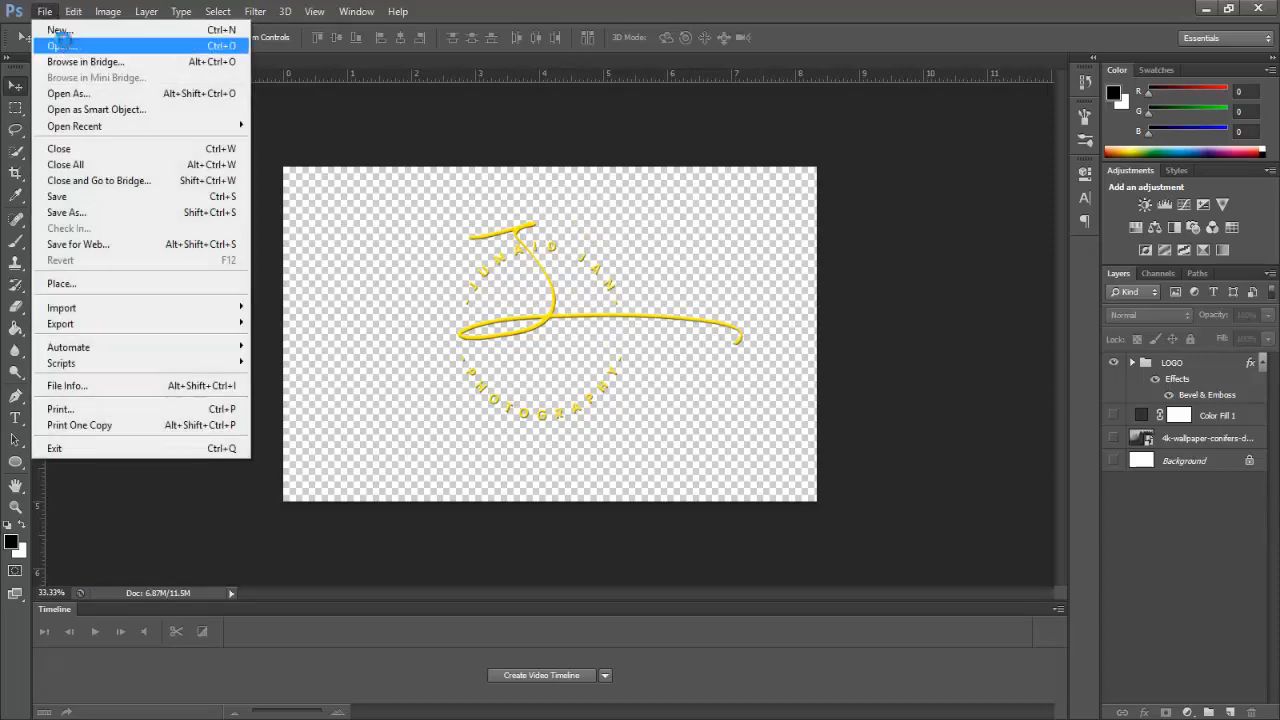
click(100, 48)
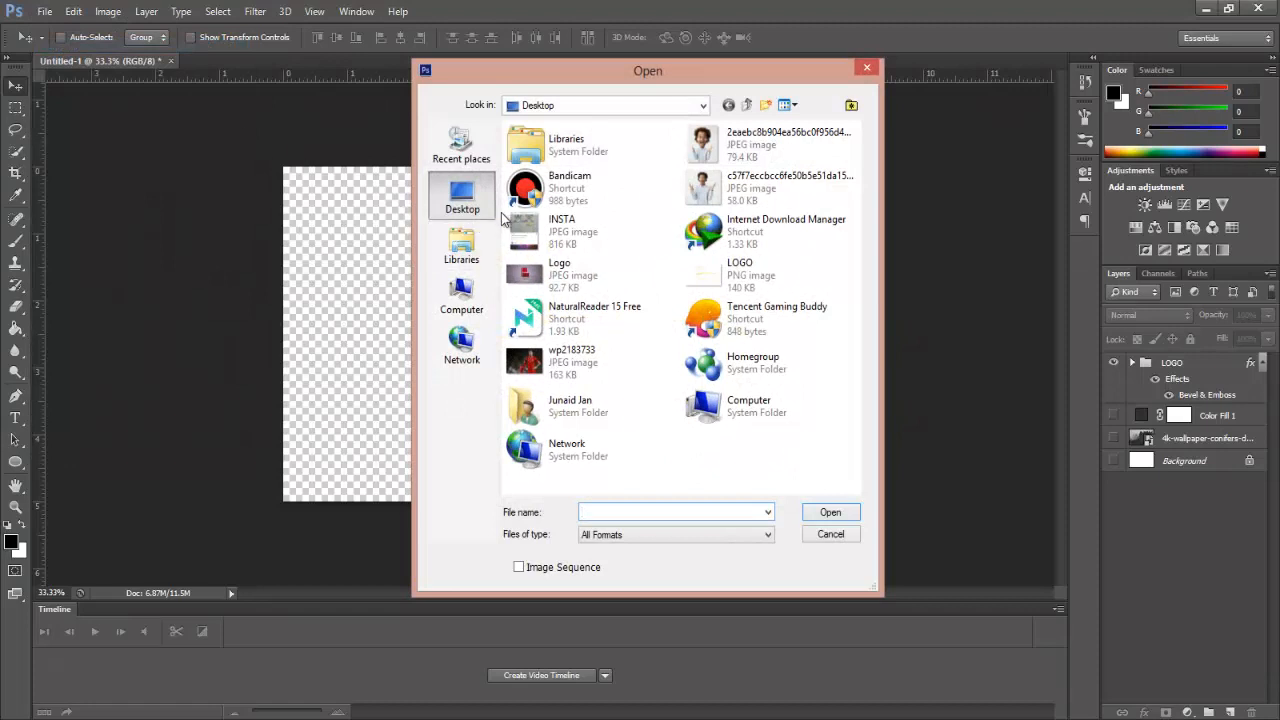
double_click(600, 410)
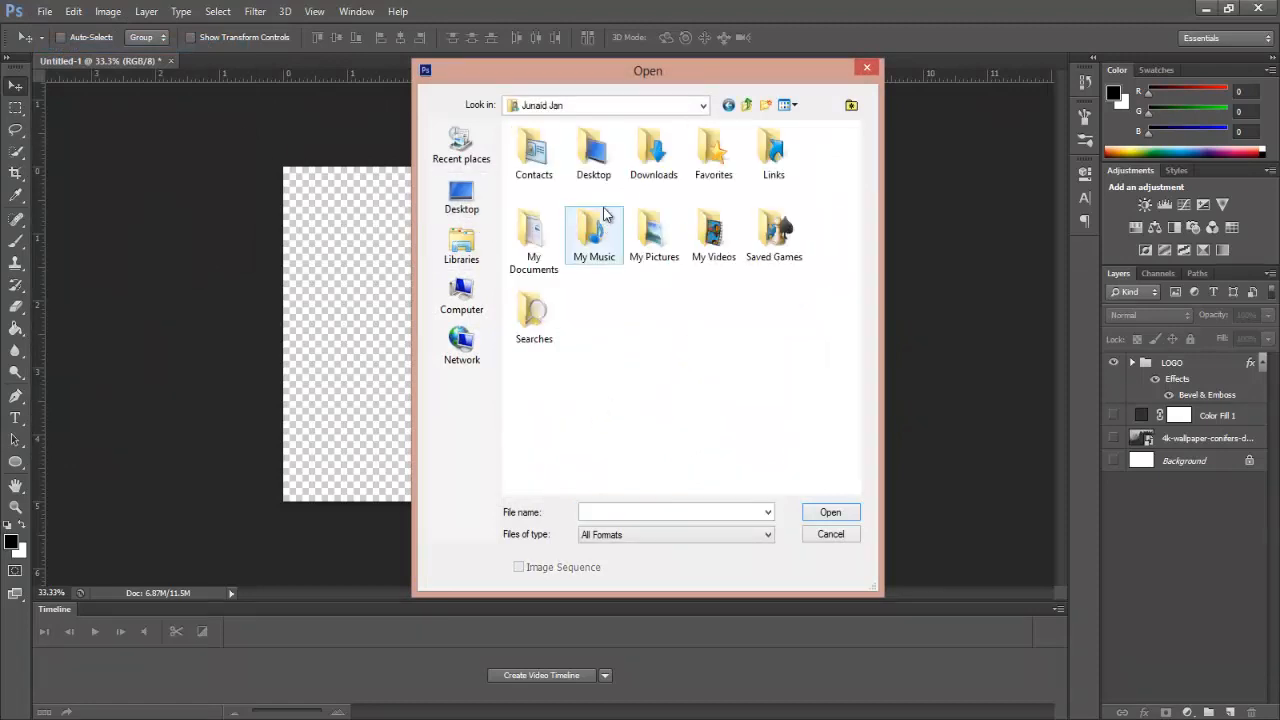
double_click(648, 172)
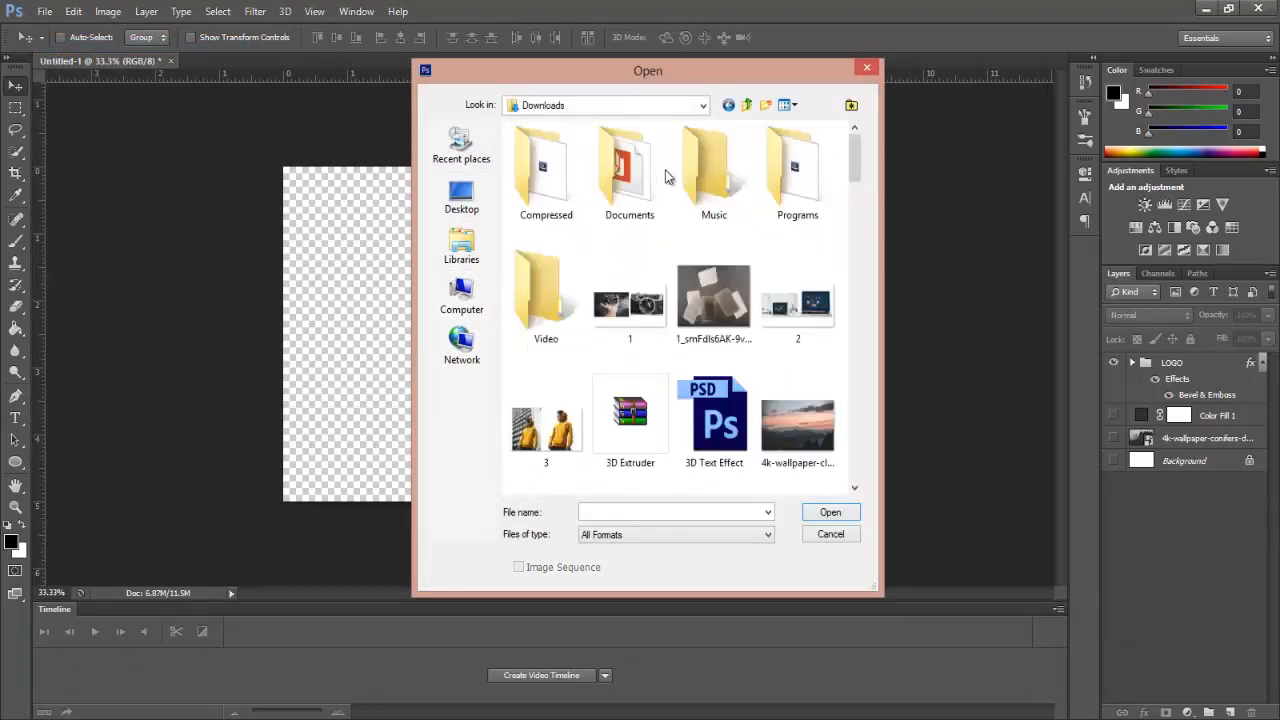
click(788, 415)
click(830, 512)
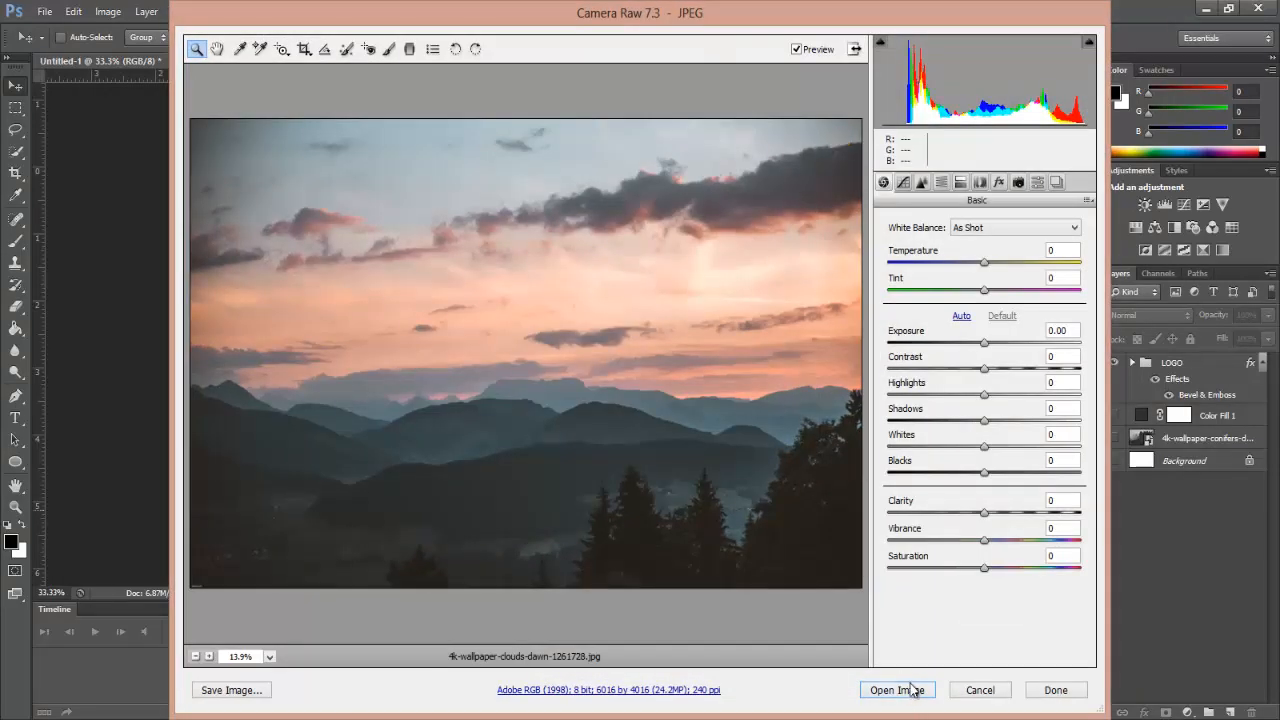
click(908, 689)
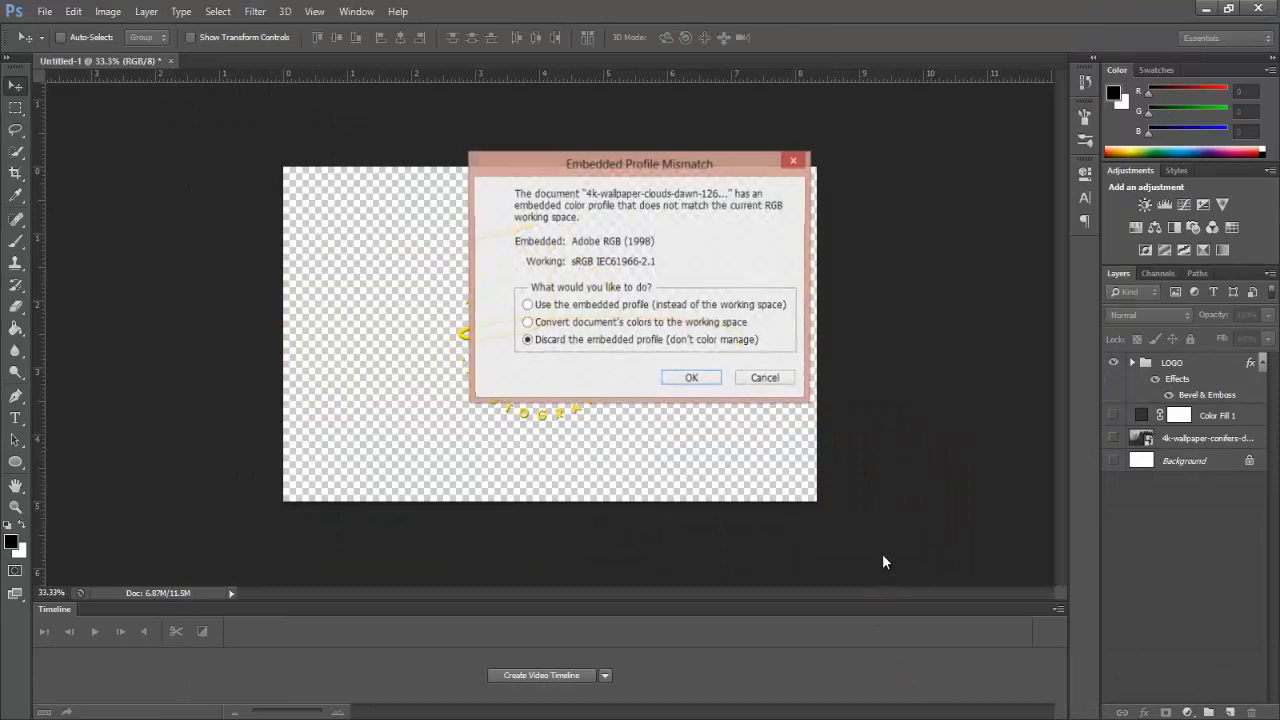
click(640, 307)
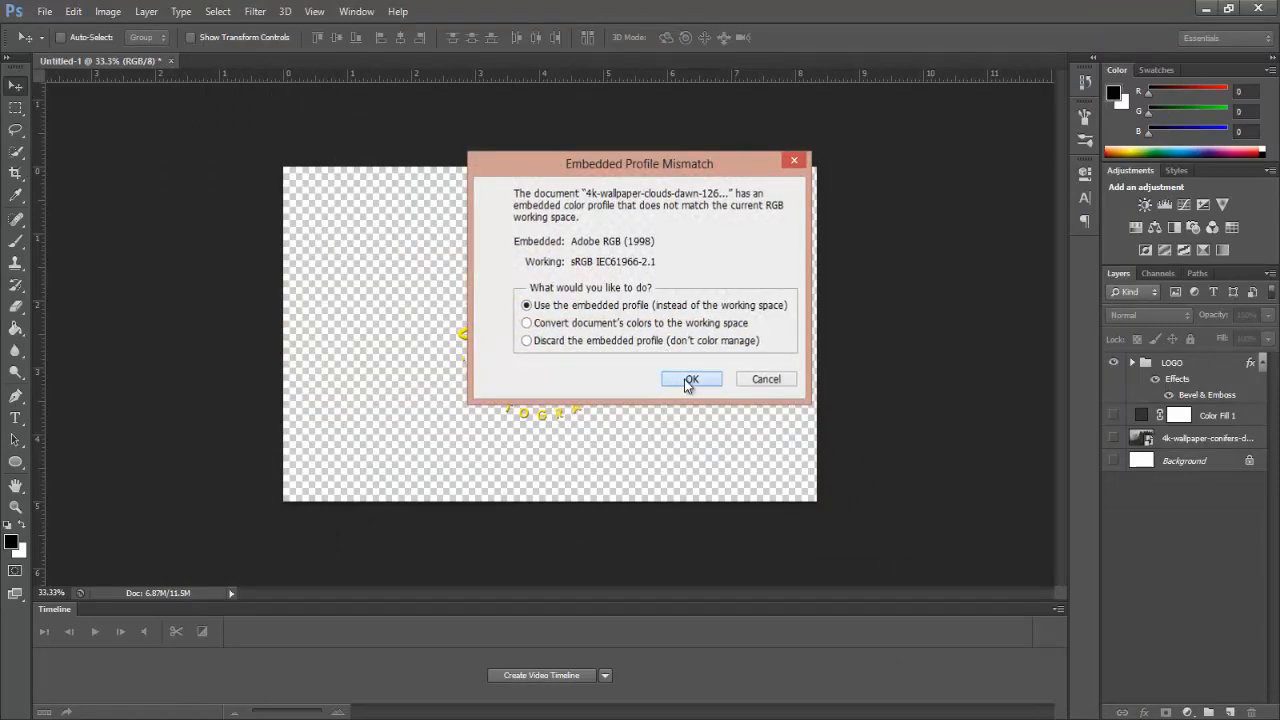
click(688, 379)
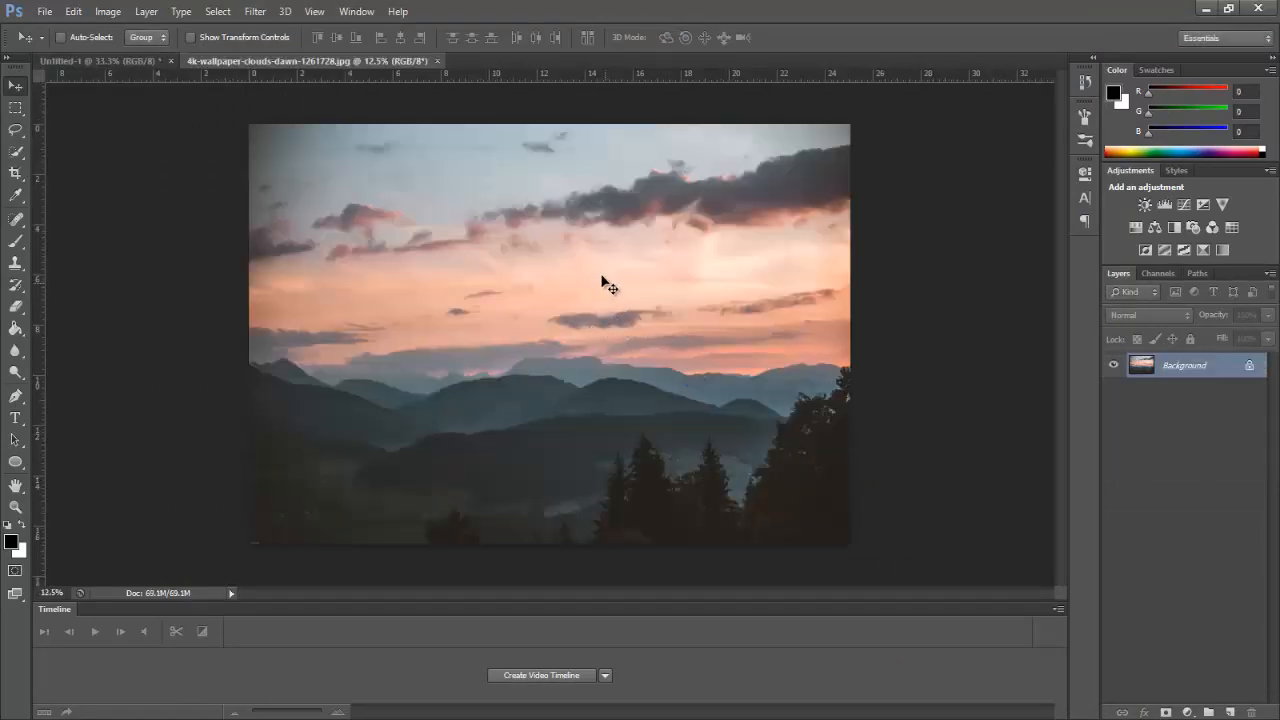
click(45, 11)
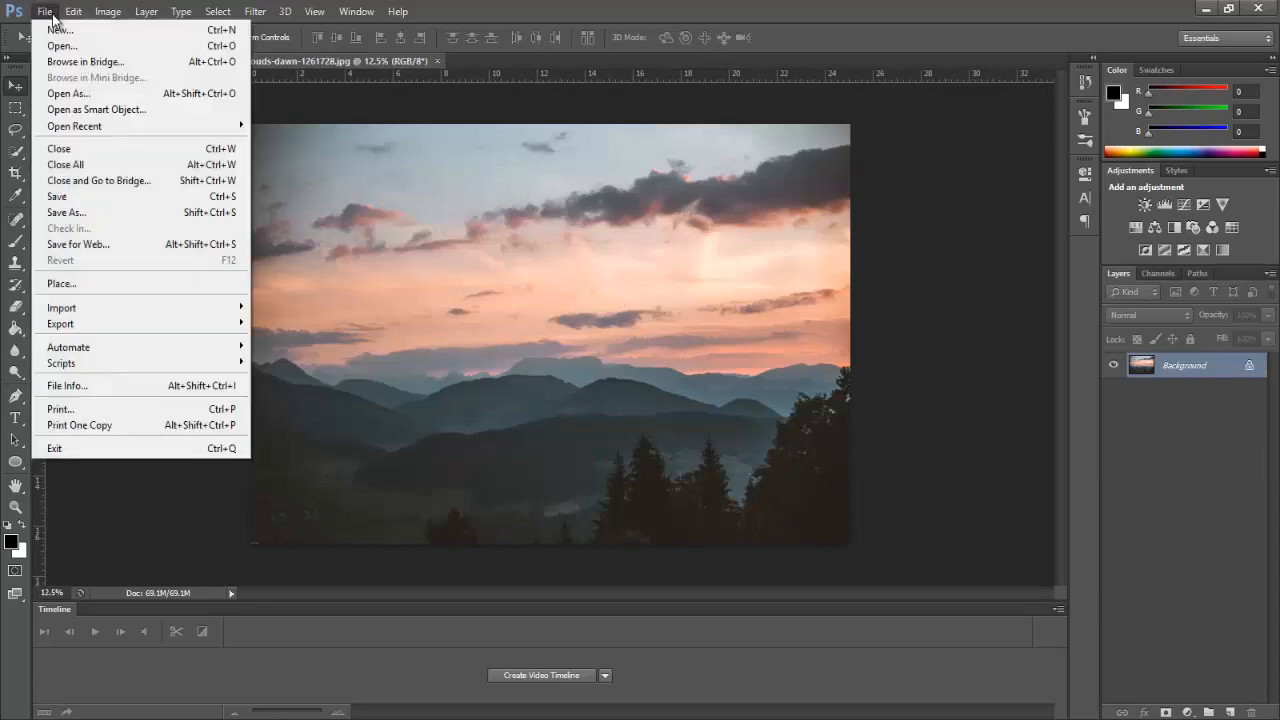
Step: Place LOGO.png from the Desktop and position it in the photo's lower-left corner
click(92, 283)
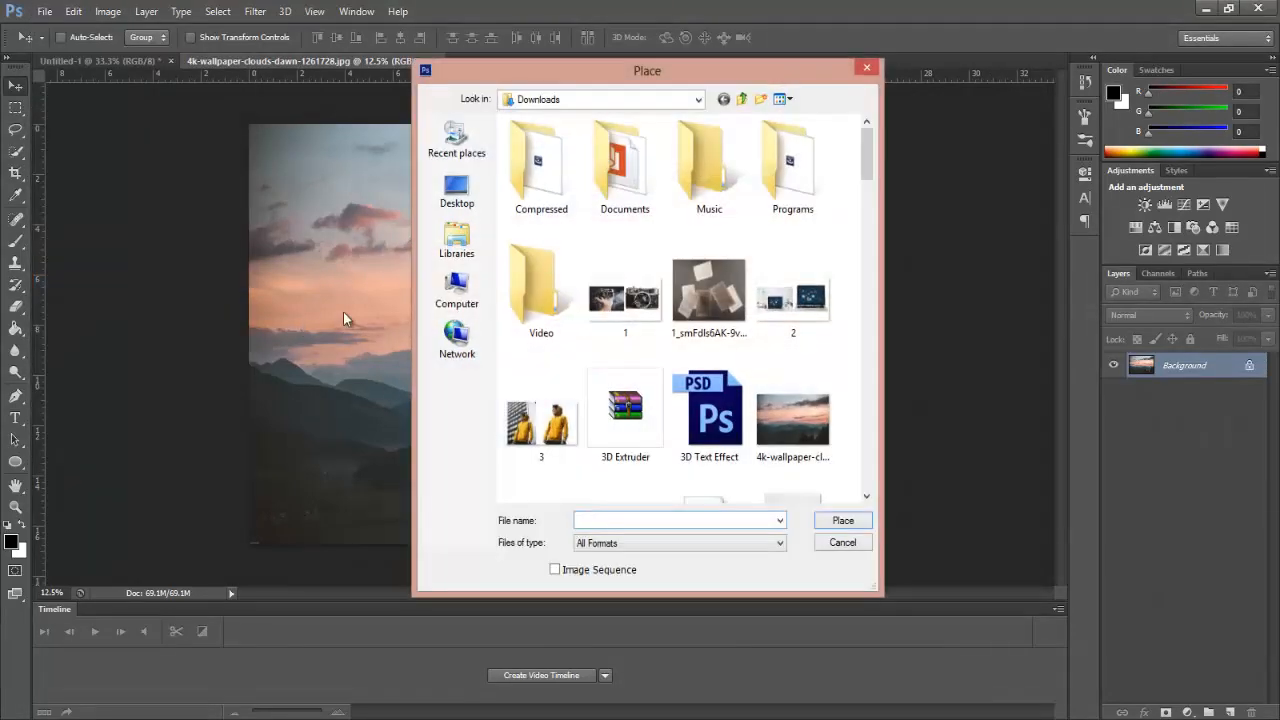
click(470, 189)
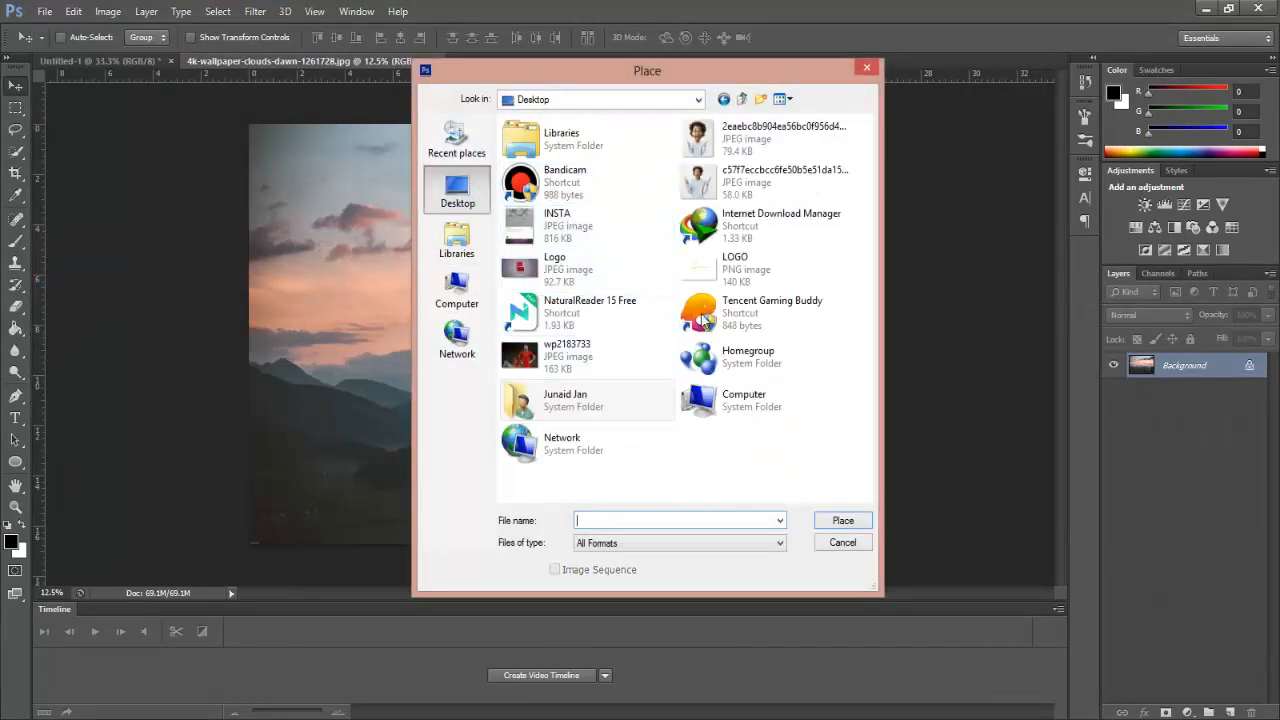
click(722, 282)
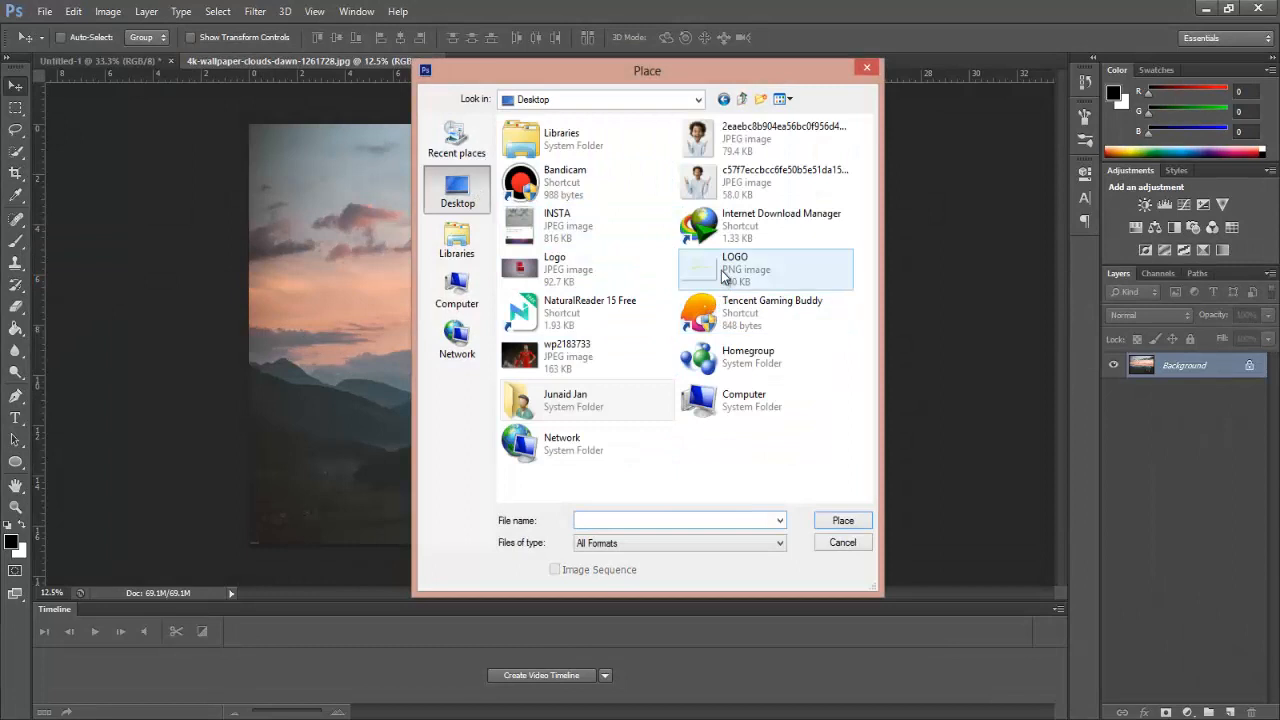
click(831, 519)
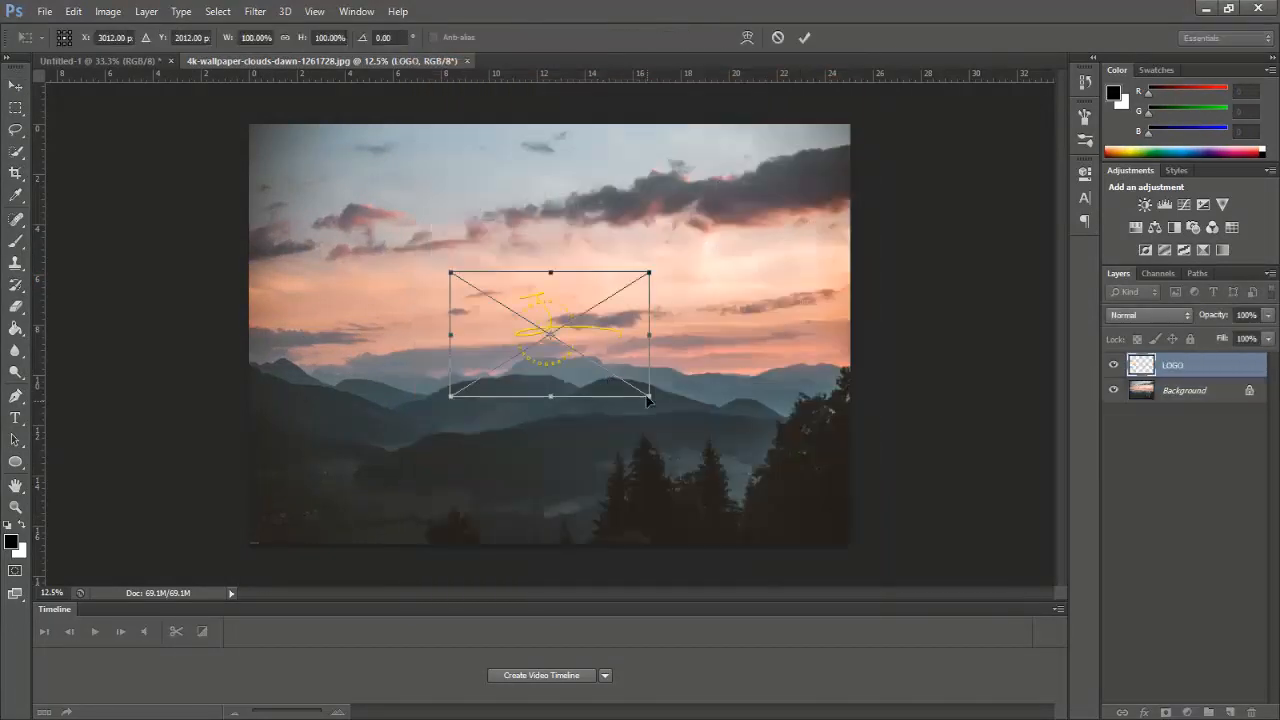
drag(548, 320, 302, 484)
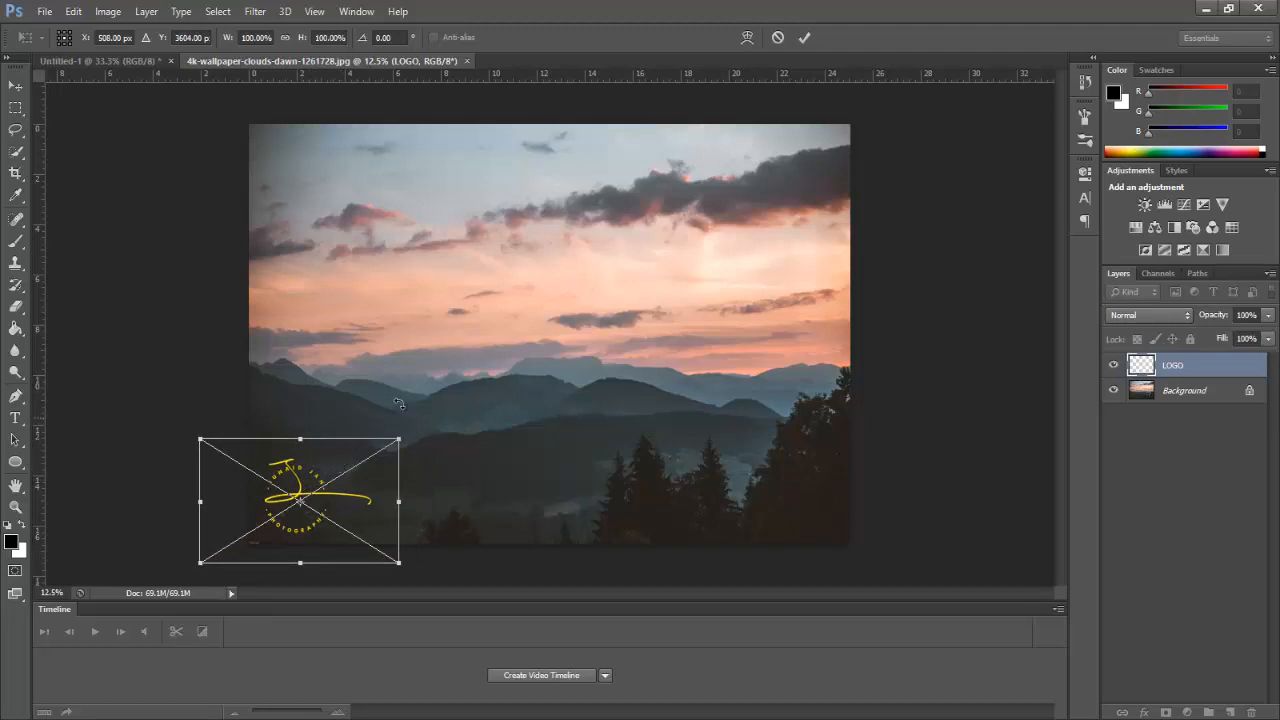
key(Return)
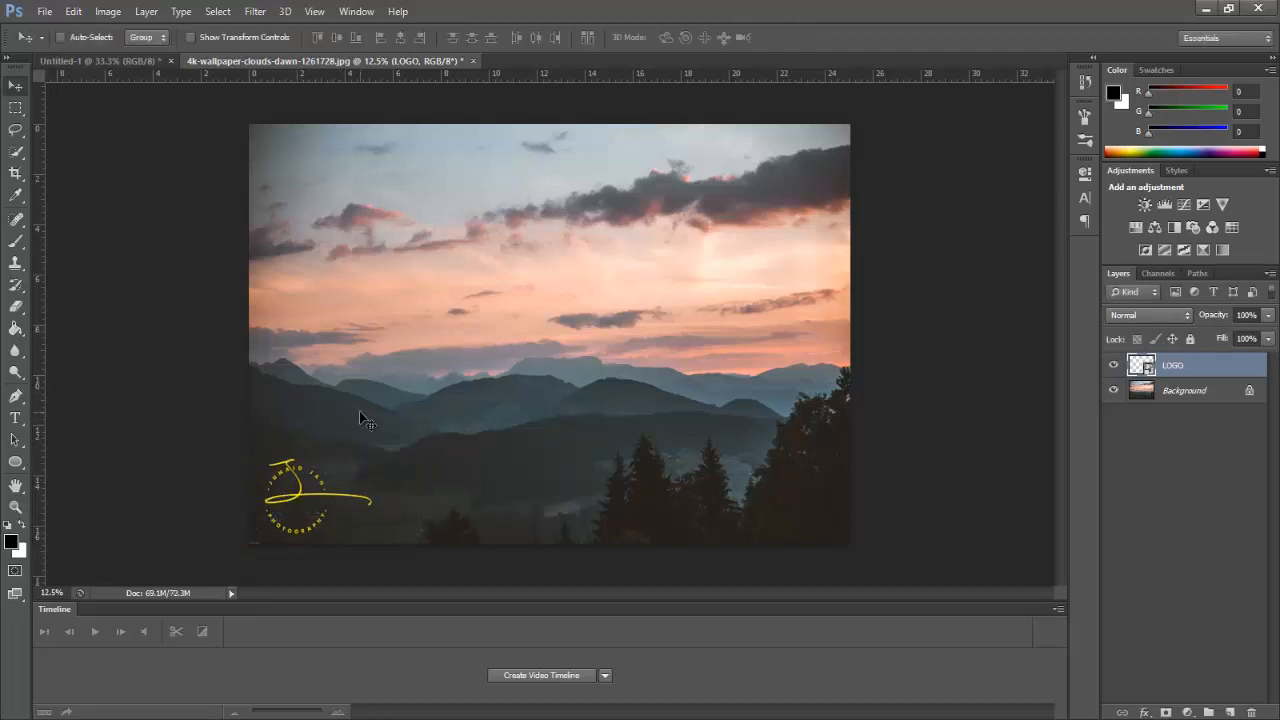